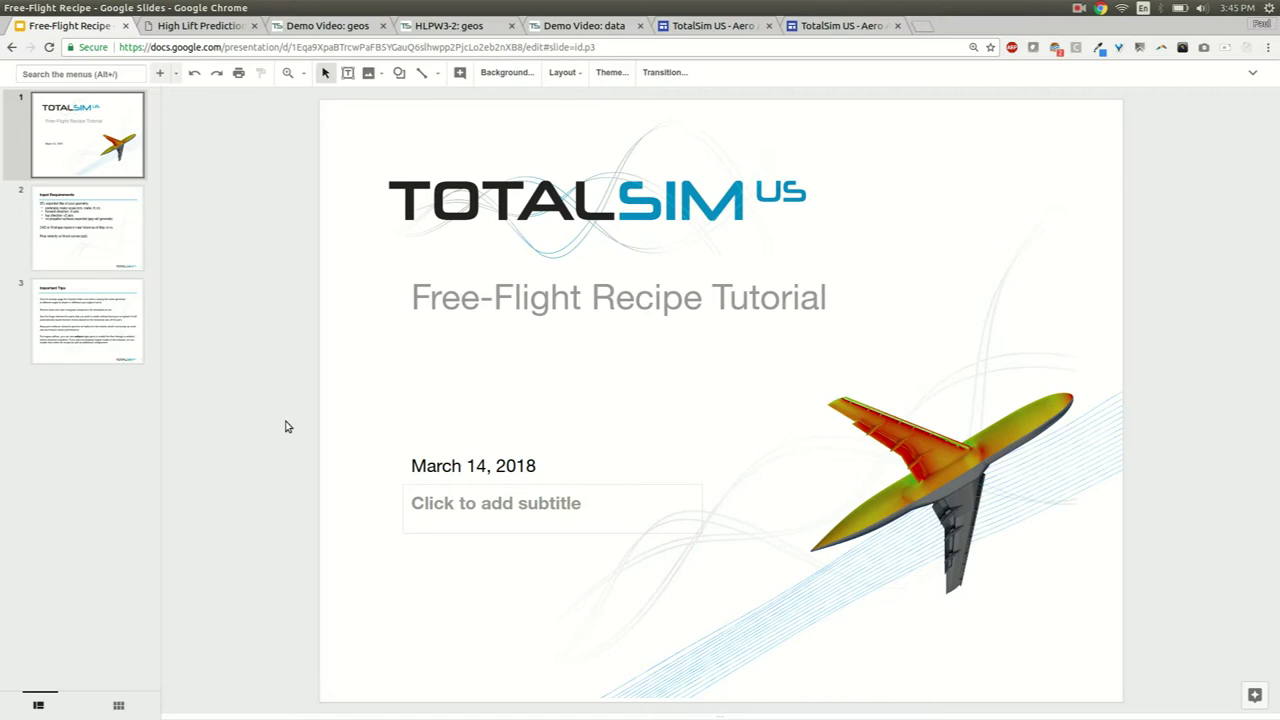
Advance from slide 1 through Input Requirements to the Important Tips slide, then leave the slides
{"action": "key", "text": "Down"}
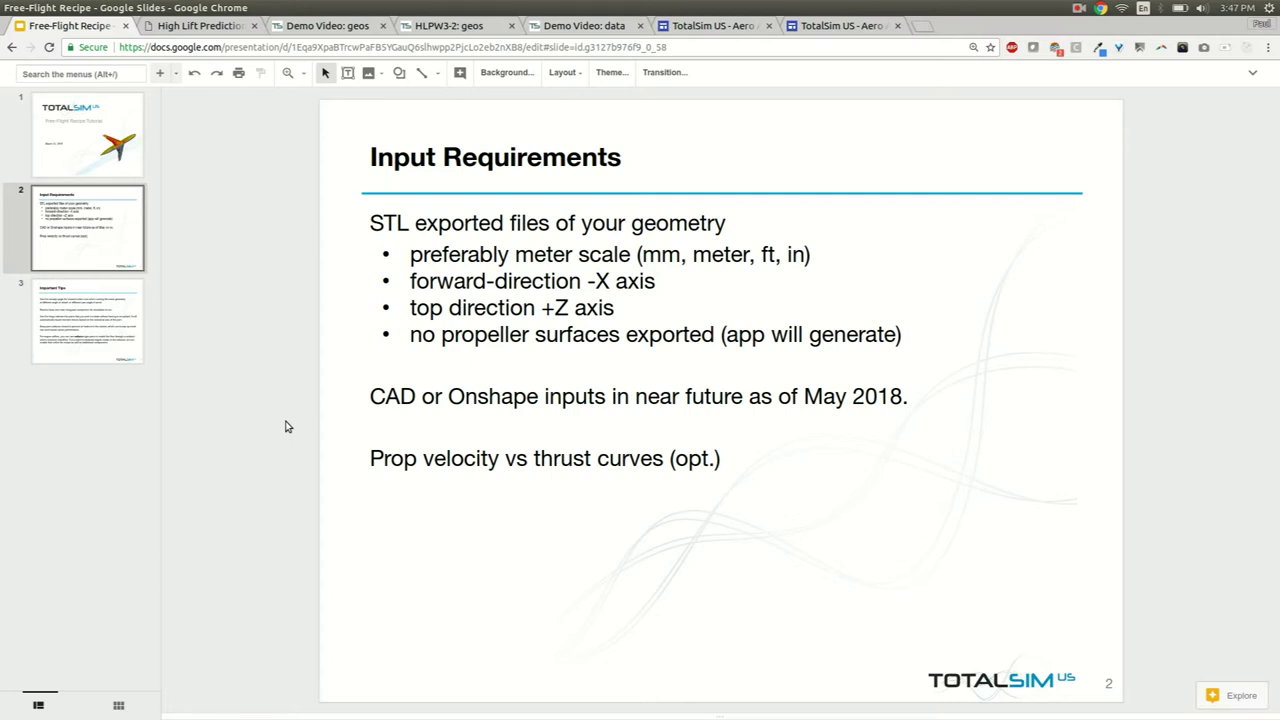
{"action": "key", "text": "Down"}
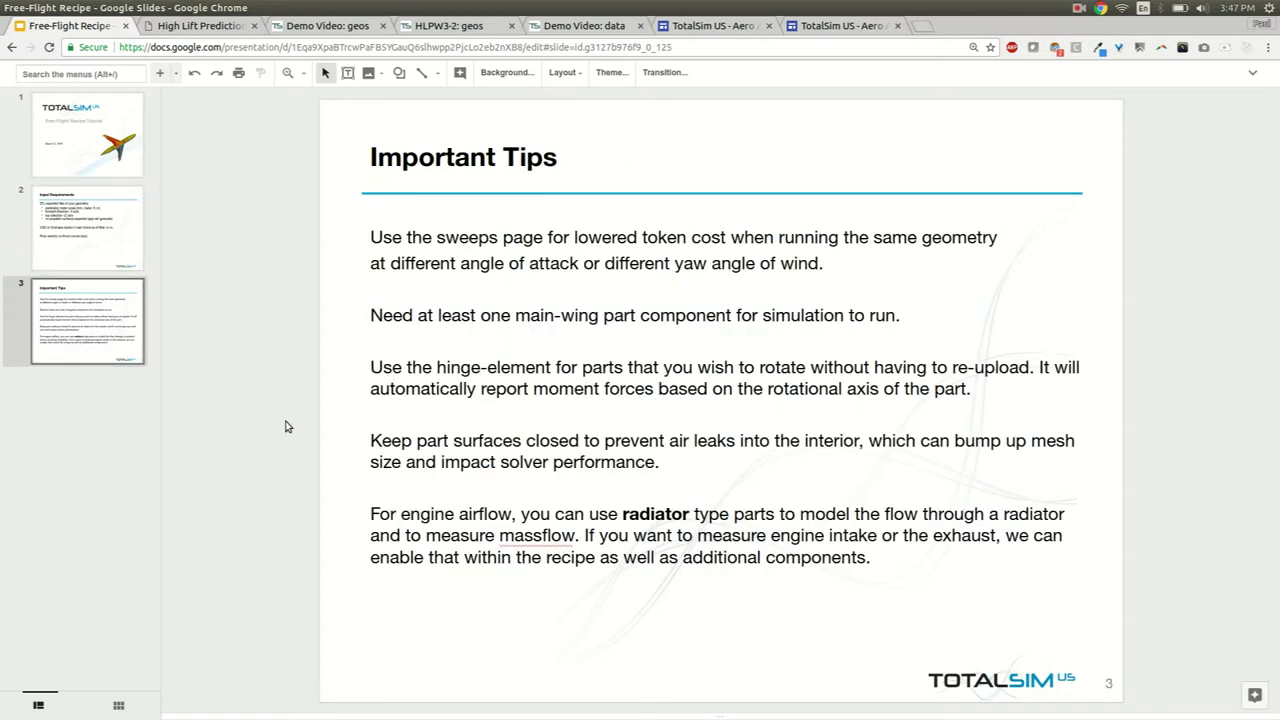
{"action": "key", "text": "alt+Tab"}
{"action": "key", "text": "Escape"}
Rotate the airplane model in ParaView to see it from side and three-quarter top views
{"action": "key", "text": "alt+Tab"}
{"action": "key", "text": "alt+Tab"}
{"action": "key", "text": "alt+Tab"}
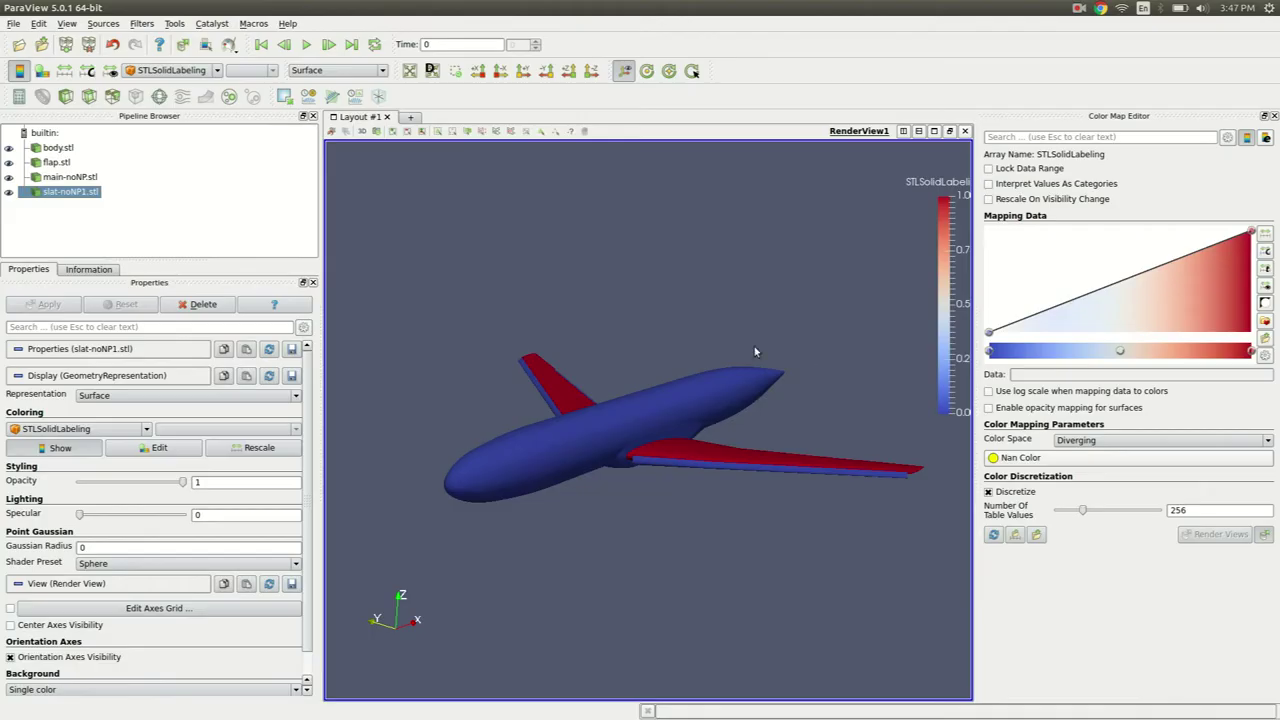
{"action": "left_click_drag", "start_coordinate": [623, 265], "coordinate": [645, 297]}
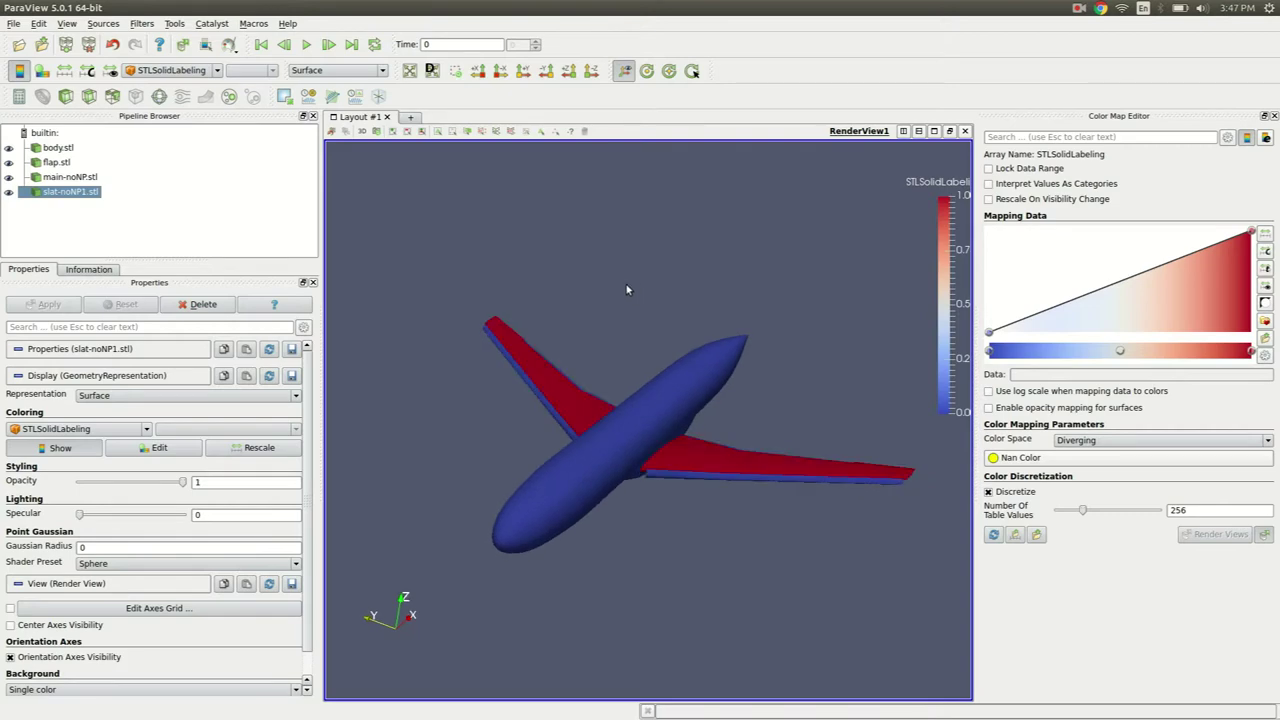
{"action": "key", "text": "alt+Tab"}
{"action": "left_click", "coordinate": [200, 26]}
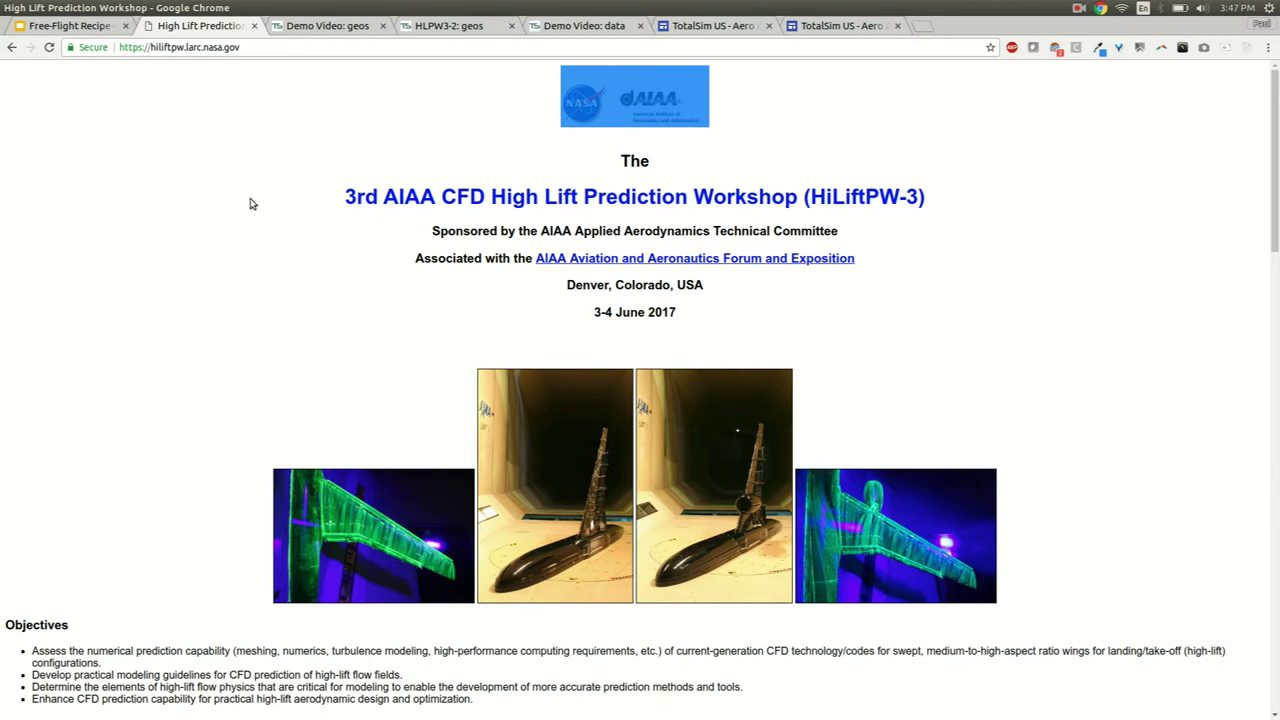
{"action": "key", "text": "alt+Tab"}
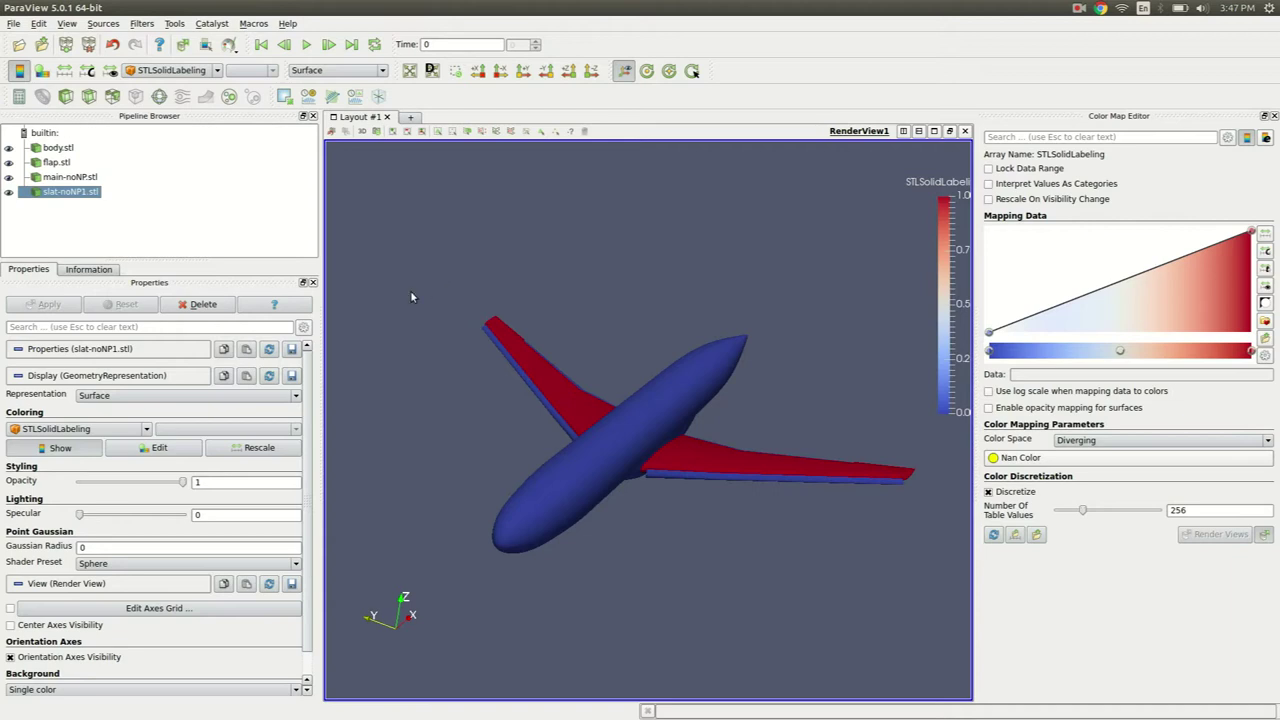
{"action": "left_click_drag", "start_coordinate": [410, 296], "coordinate": [506, 414]}
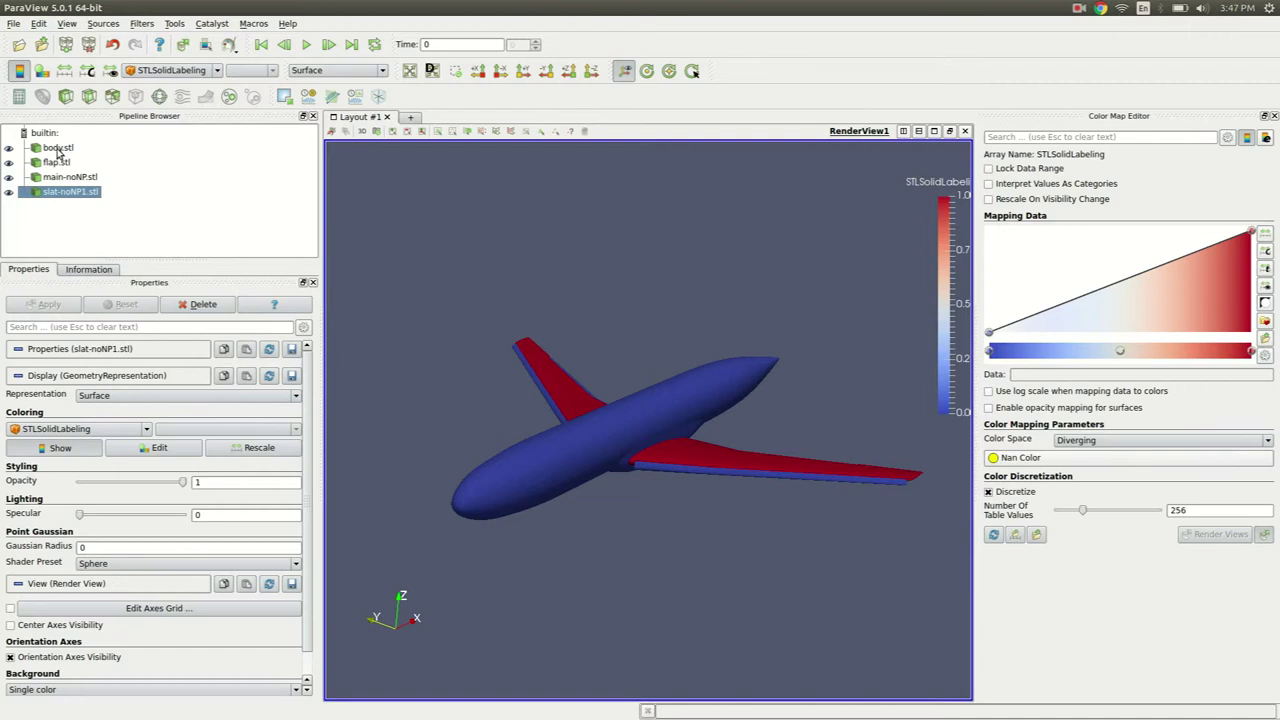
{"action": "left_click_drag", "start_coordinate": [466, 343], "coordinate": [434, 307]}
{"action": "left_click_drag", "start_coordinate": [591, 320], "coordinate": [639, 407]}
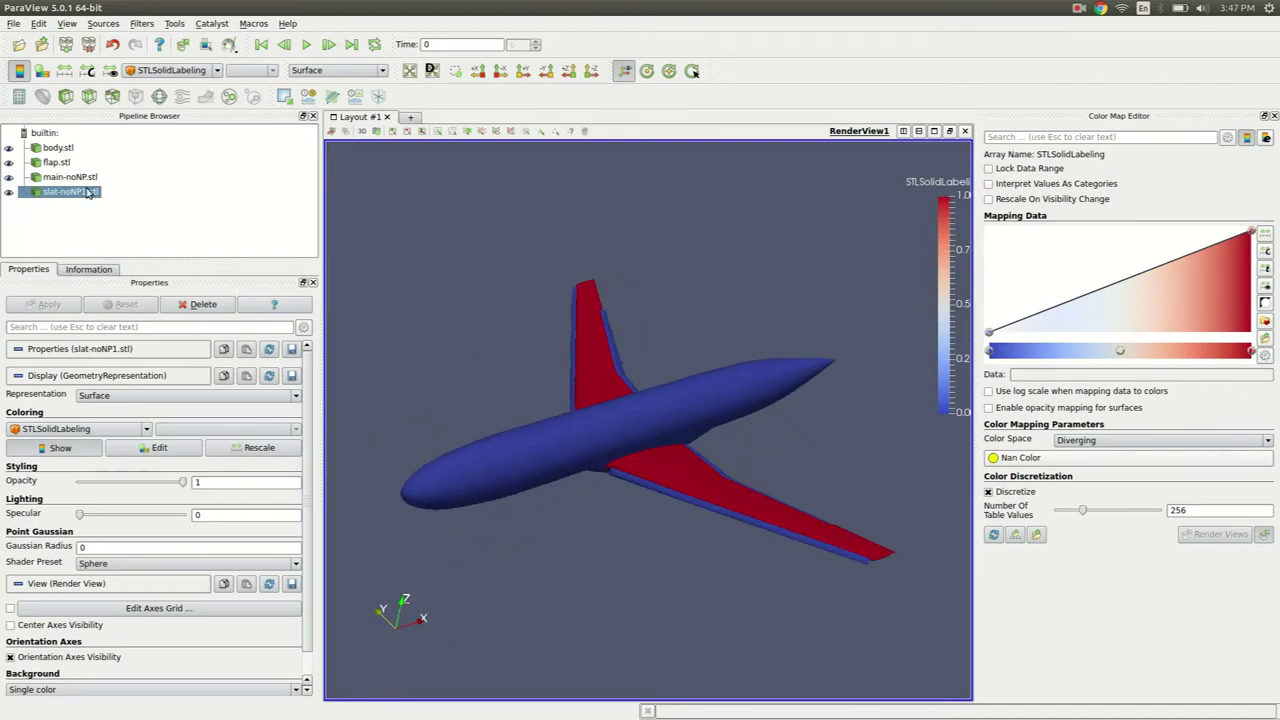
Select the body, flap, main wing and slat parts, toggling the main wing's visibility off and on
{"action": "left_click", "coordinate": [50, 148]}
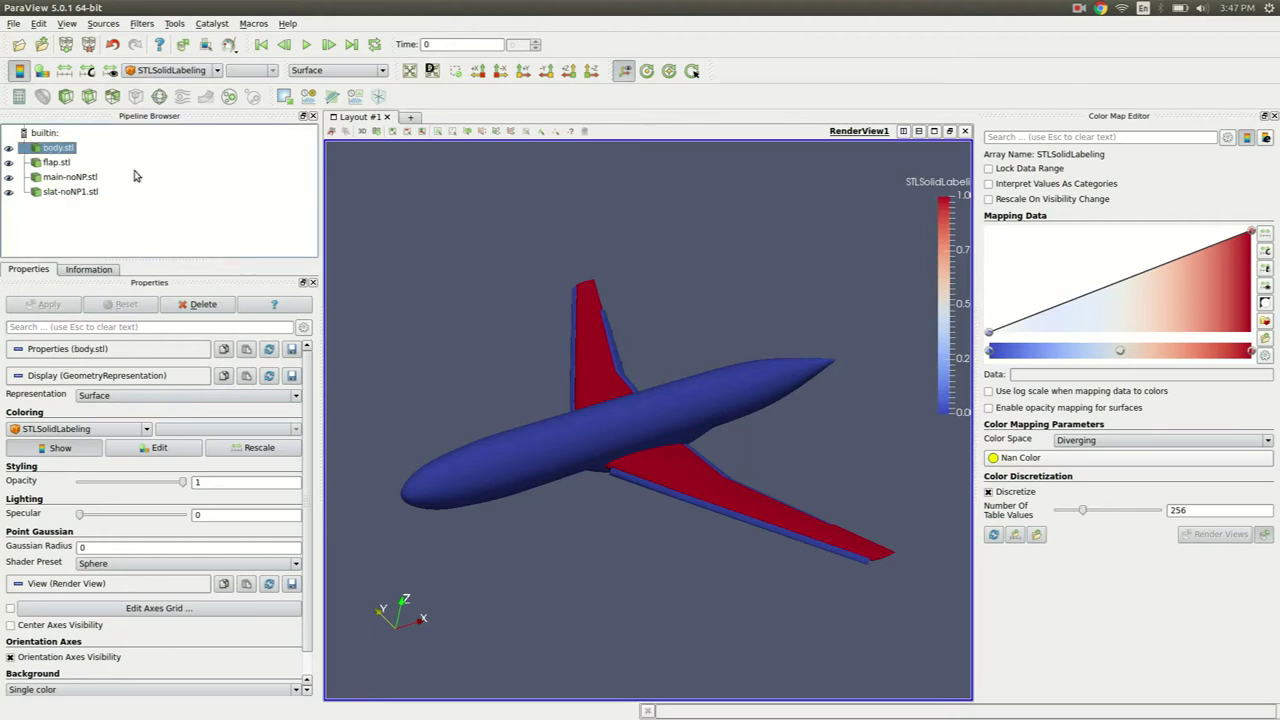
{"action": "left_click", "coordinate": [55, 163]}
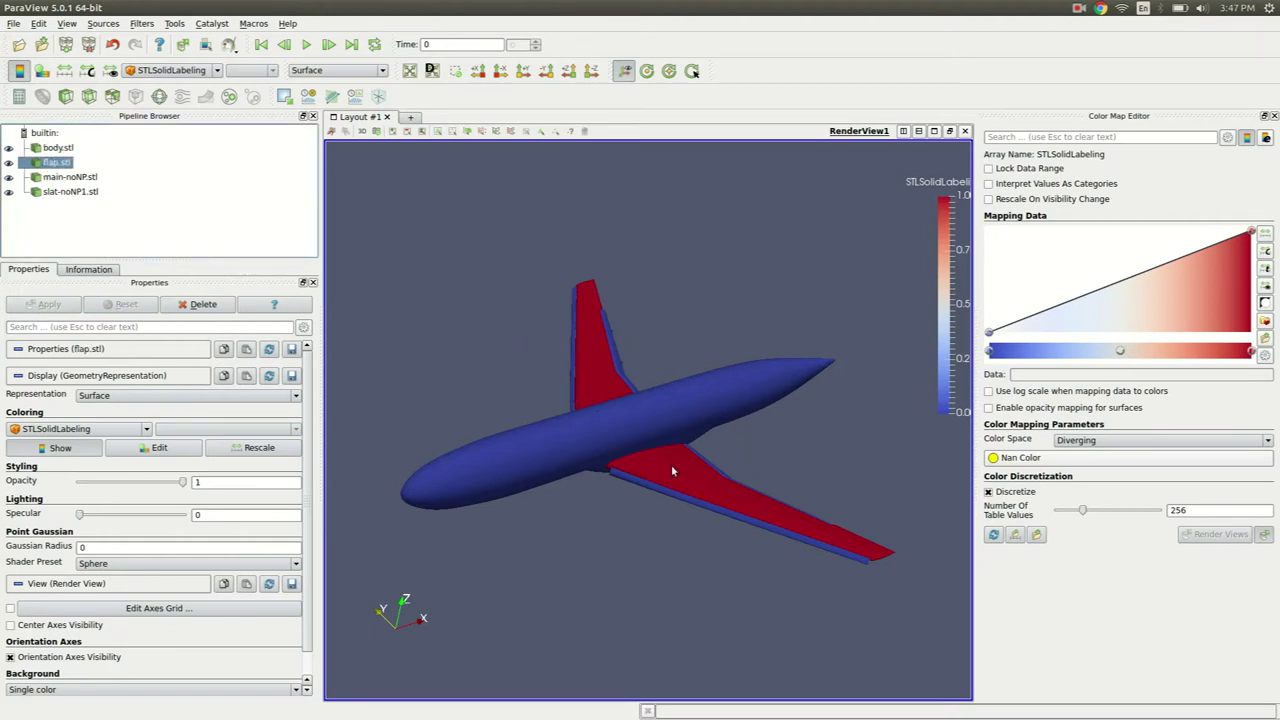
{"action": "left_click_drag", "start_coordinate": [669, 465], "coordinate": [682, 462]}
{"action": "left_click", "coordinate": [55, 177]}
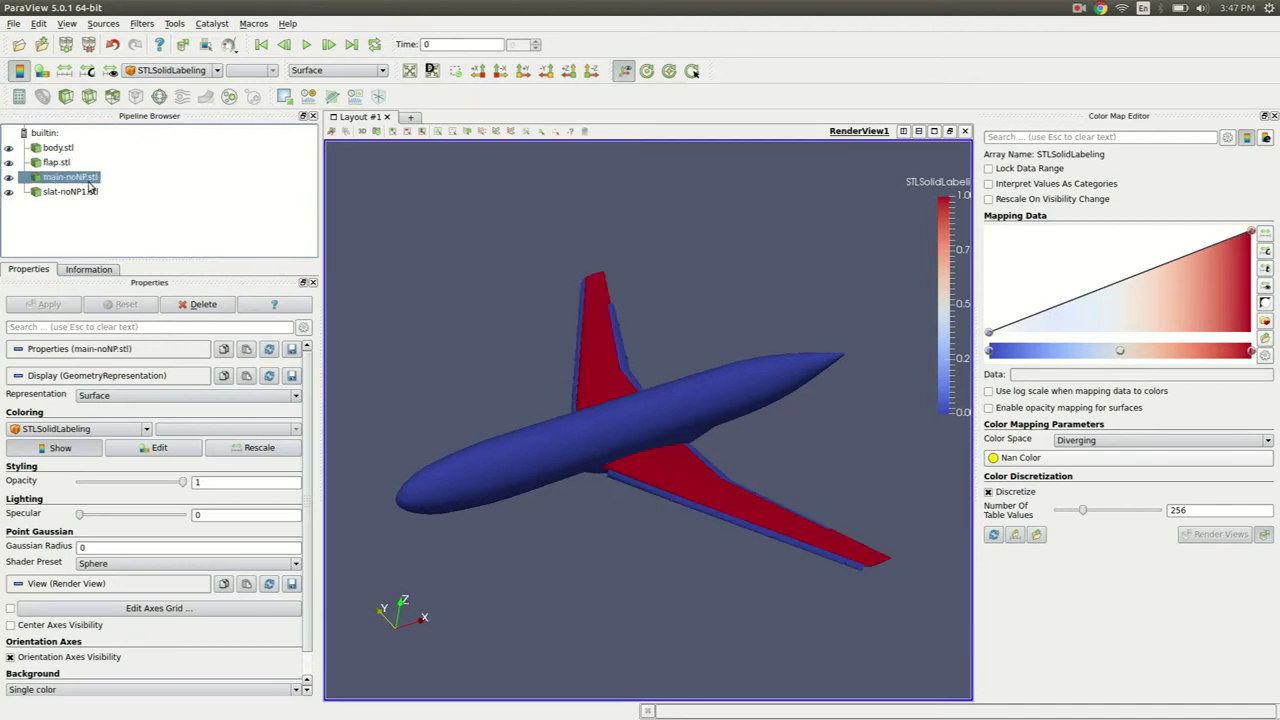
{"action": "left_click", "coordinate": [52, 192]}
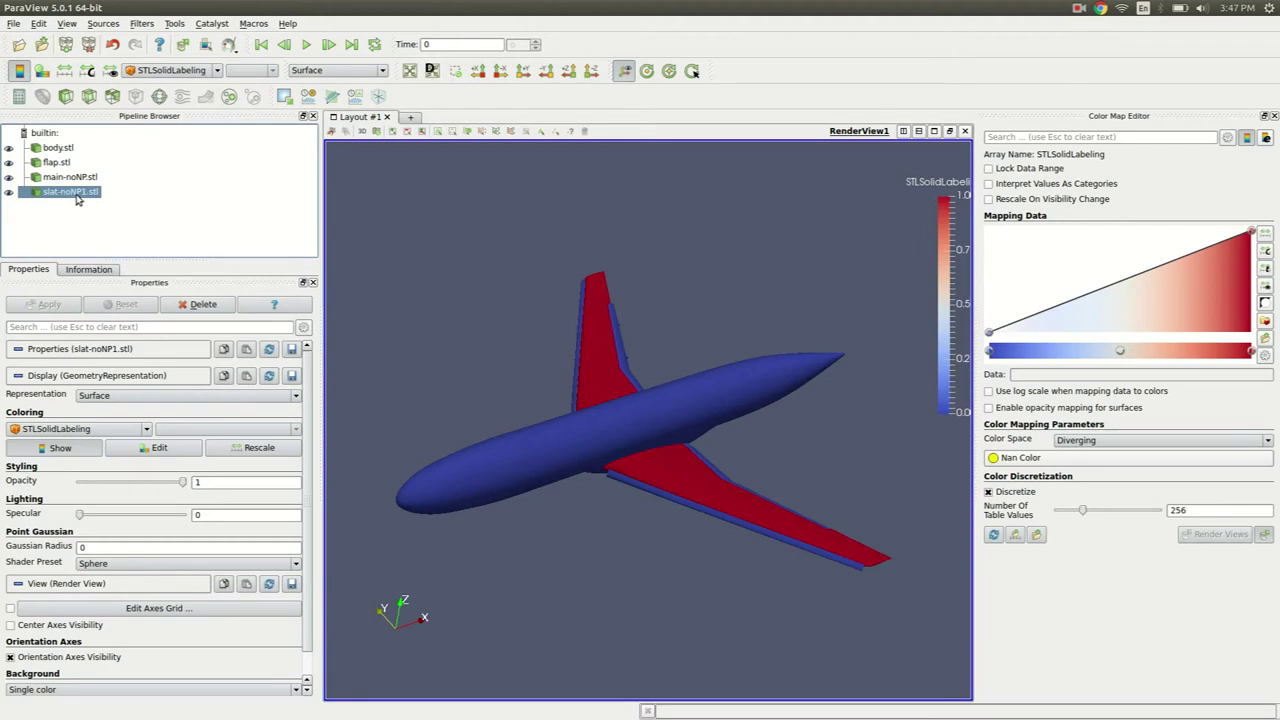
{"action": "left_click", "coordinate": [60, 178]}
{"action": "left_click", "coordinate": [11, 178]}
{"action": "left_click", "coordinate": [11, 178]}
{"action": "left_click", "coordinate": [11, 178]}
{"action": "left_click", "coordinate": [11, 178]}
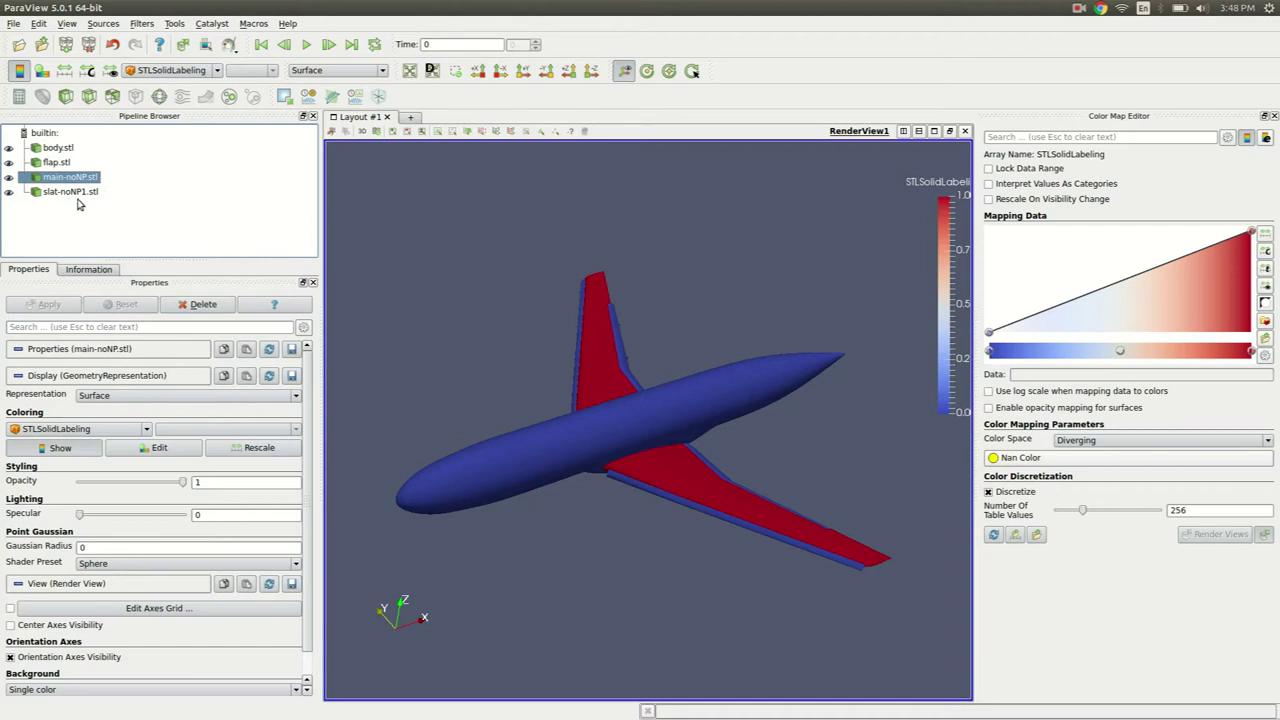
{"action": "left_click", "coordinate": [57, 163]}
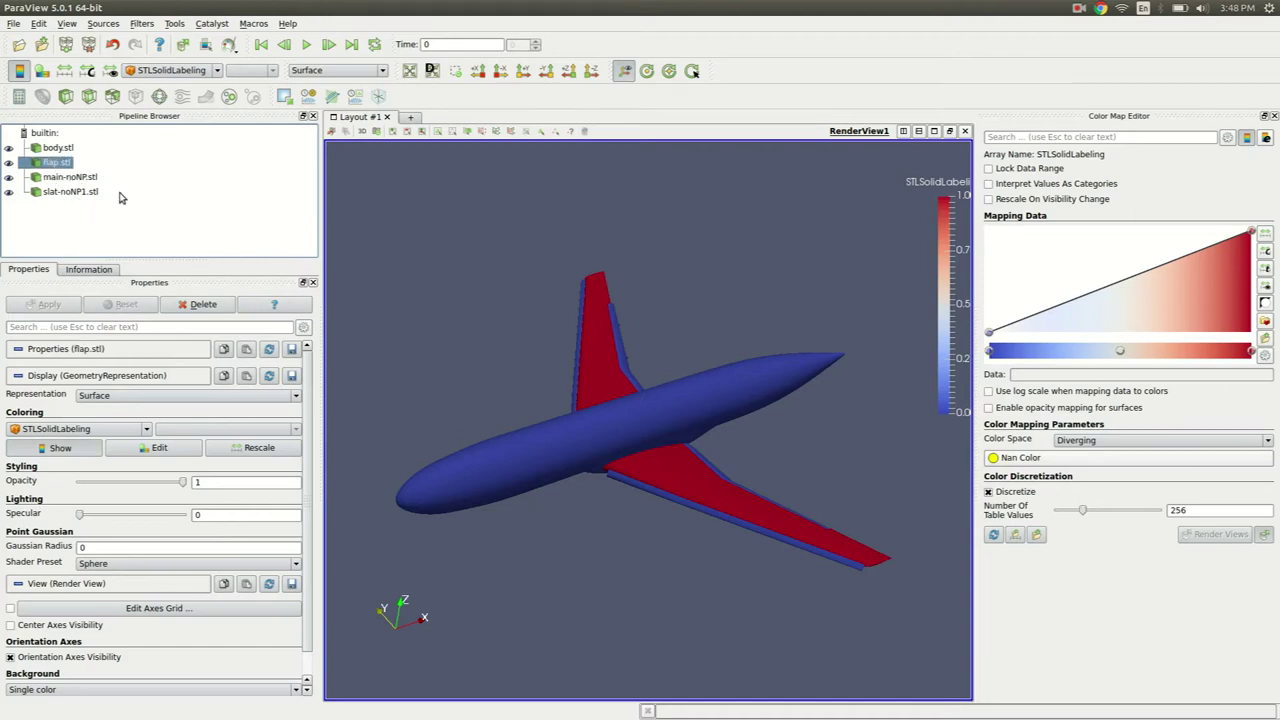
On the Demo Video project's Geometries page, add the four airplane STL files for upload
{"action": "key", "text": "alt+Tab"}
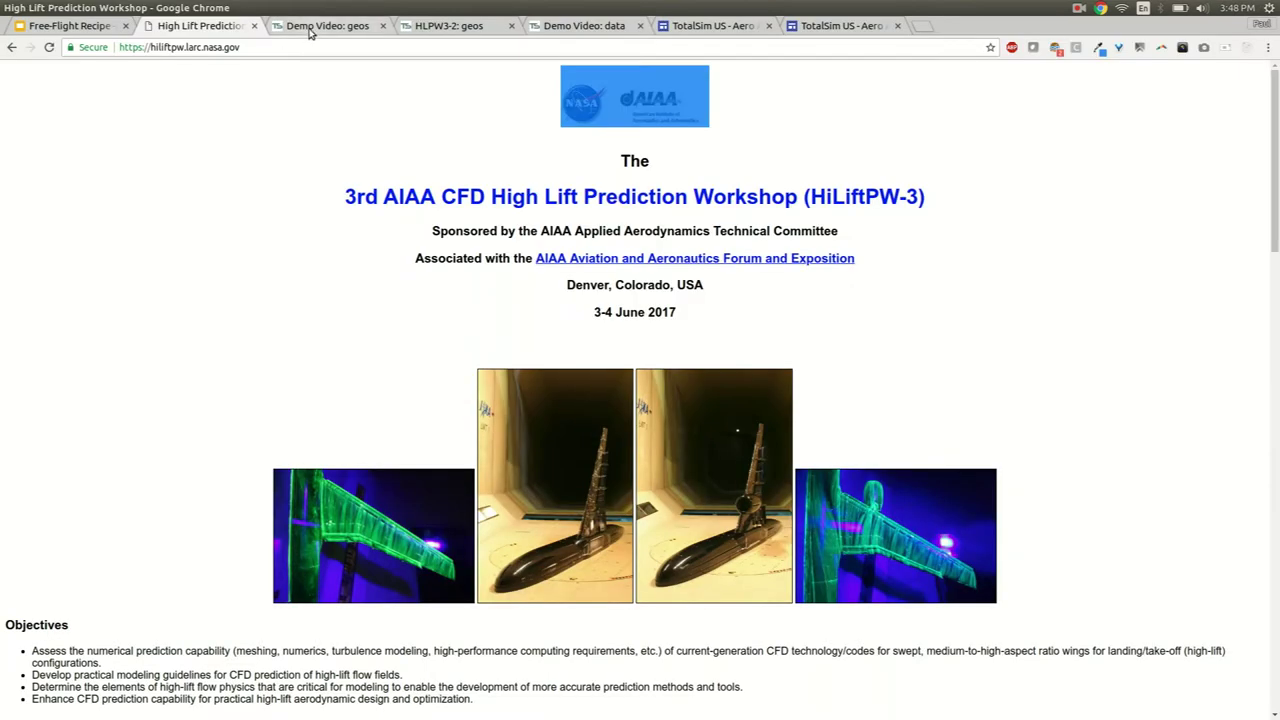
{"action": "left_click", "coordinate": [311, 28]}
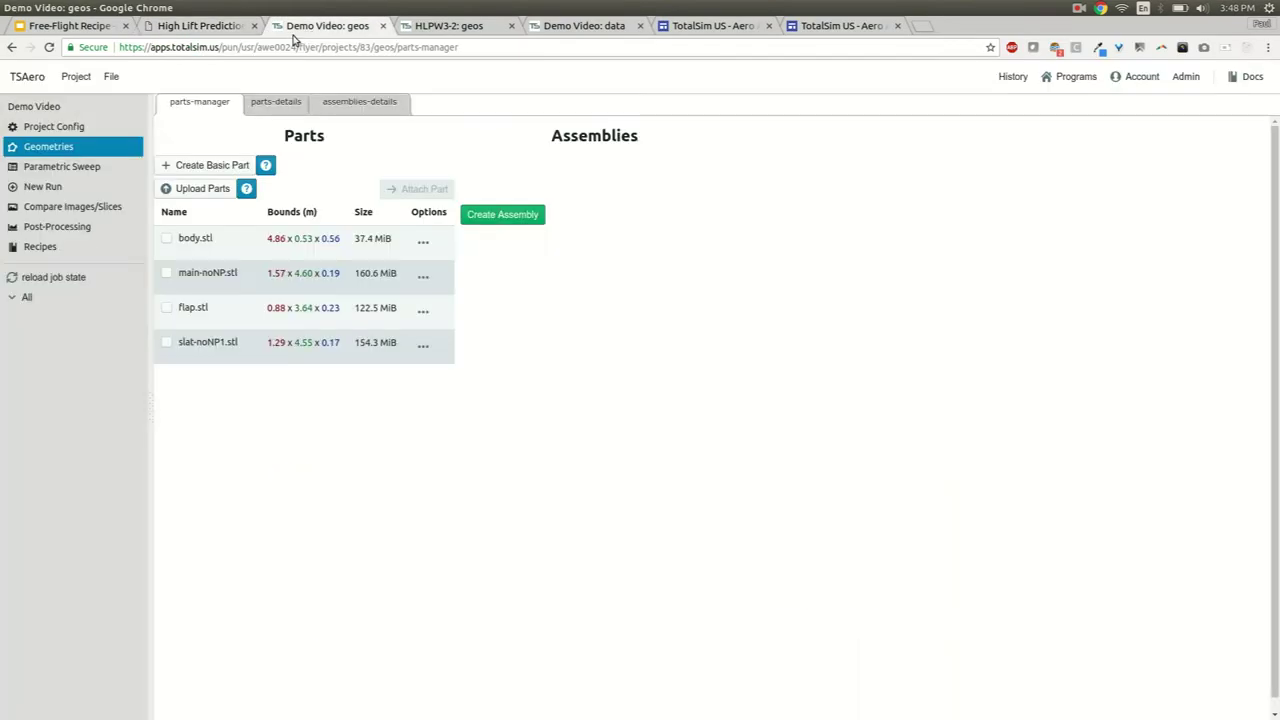
{"action": "left_click", "coordinate": [31, 107]}
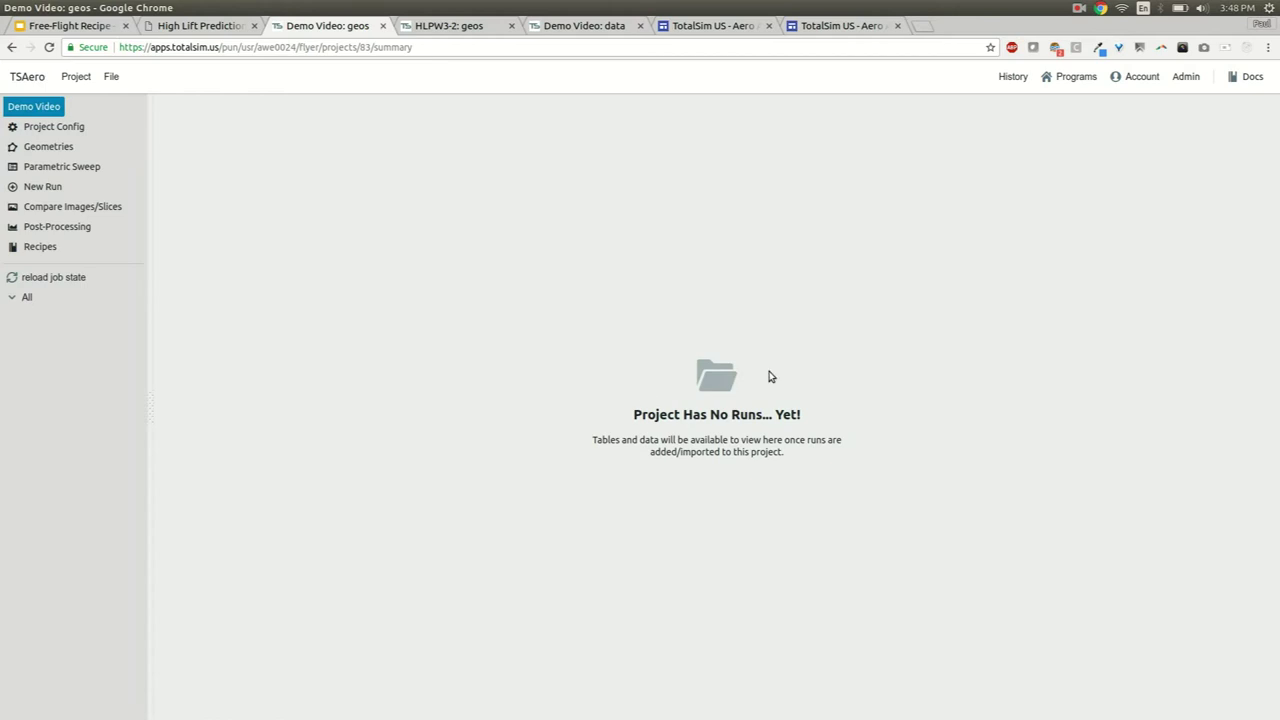
{"action": "left_click", "coordinate": [40, 148]}
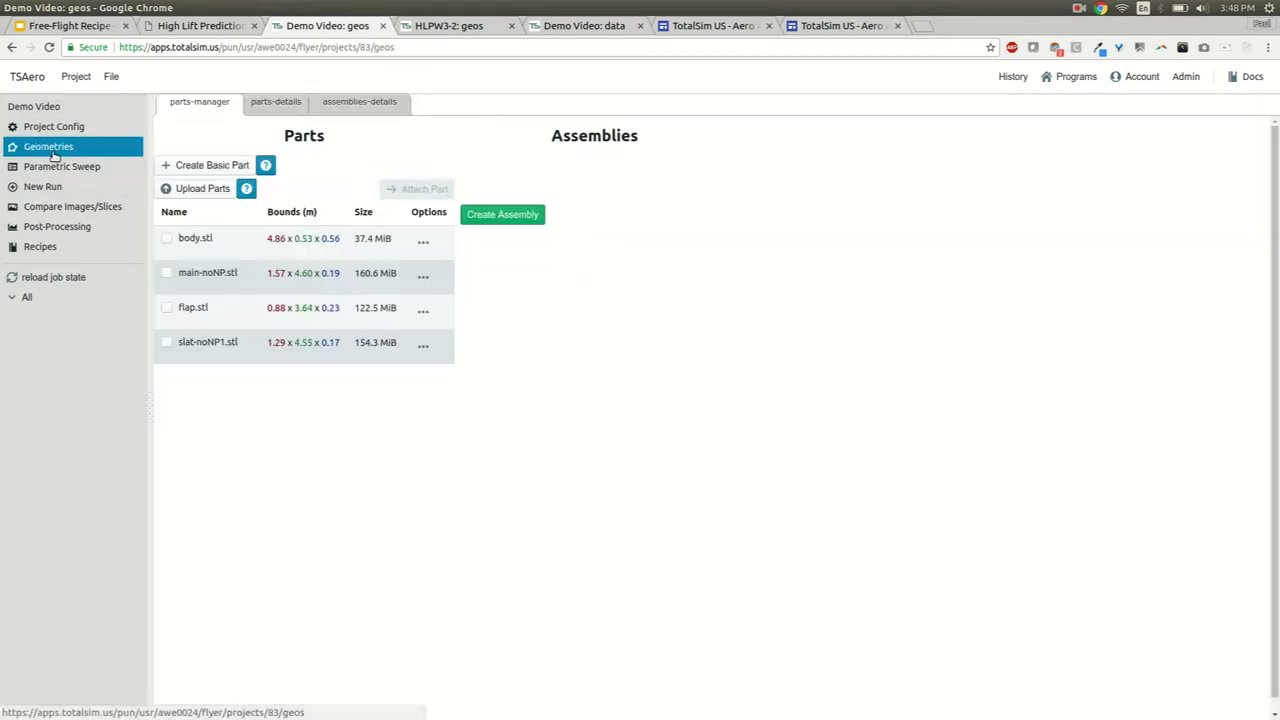
{"action": "left_click", "coordinate": [186, 189]}
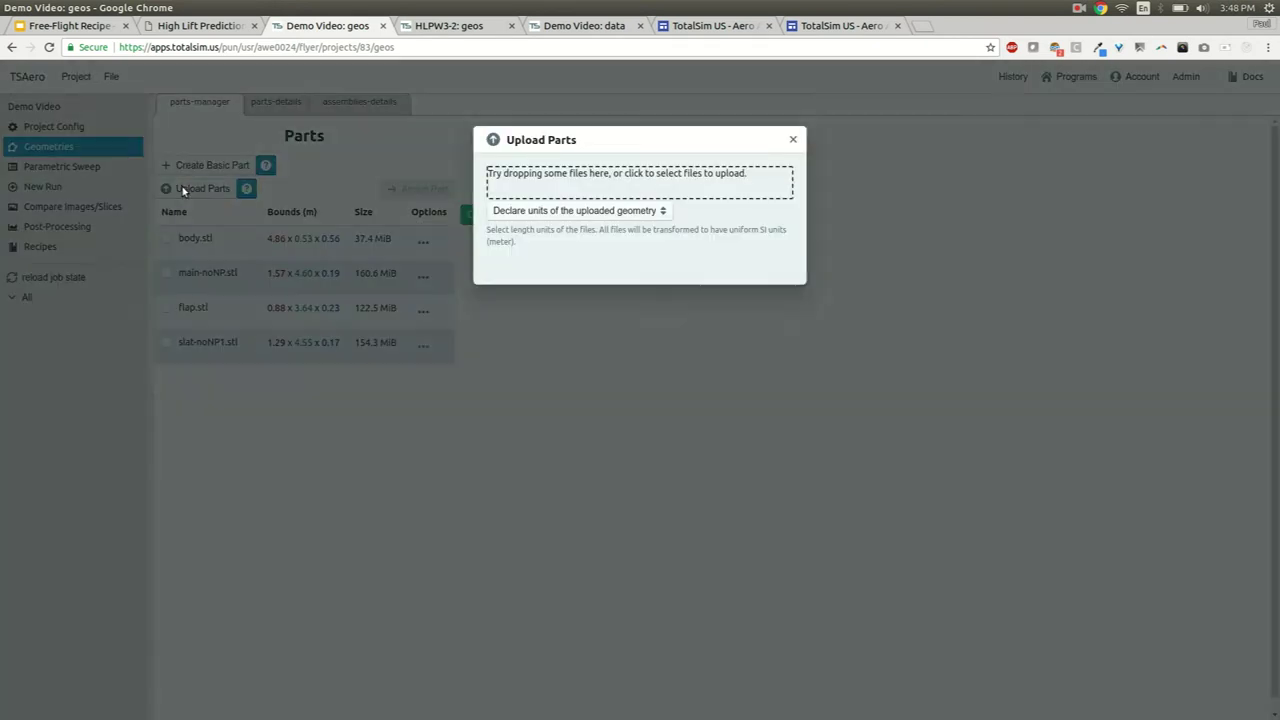
{"action": "left_click", "coordinate": [545, 185]}
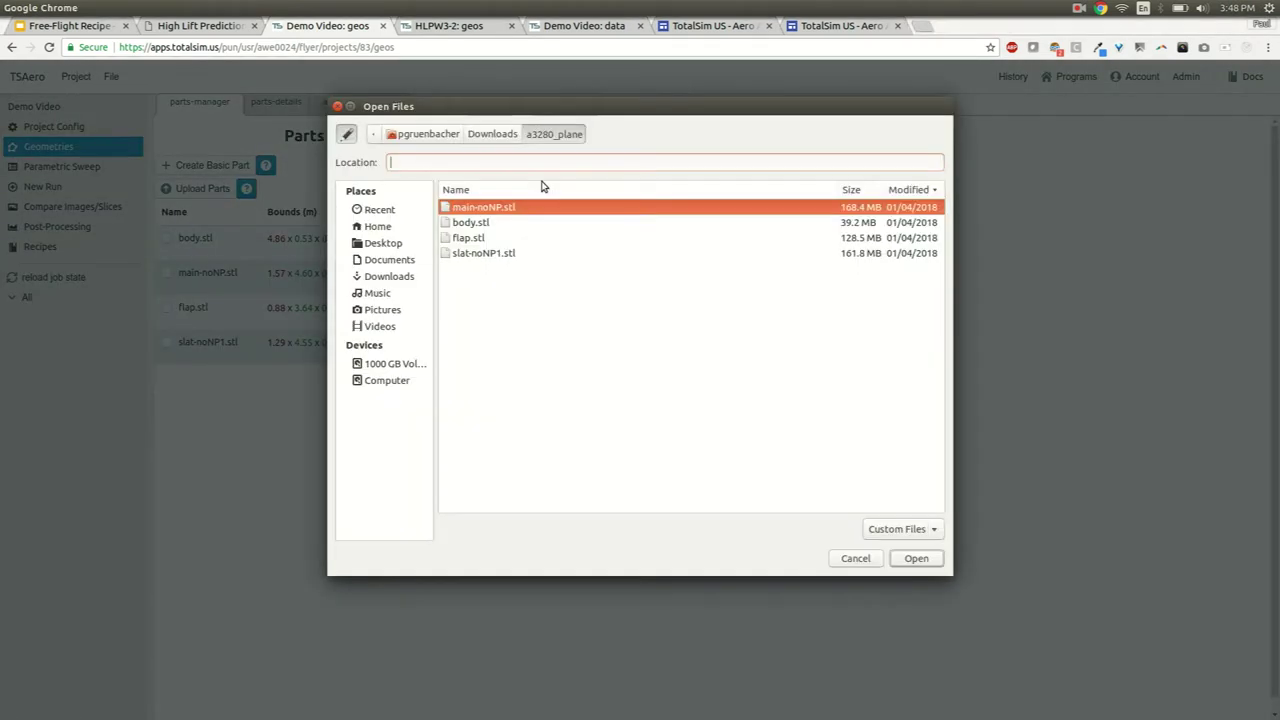
{"action": "left_click", "coordinate": [481, 256], "text": "shift"}
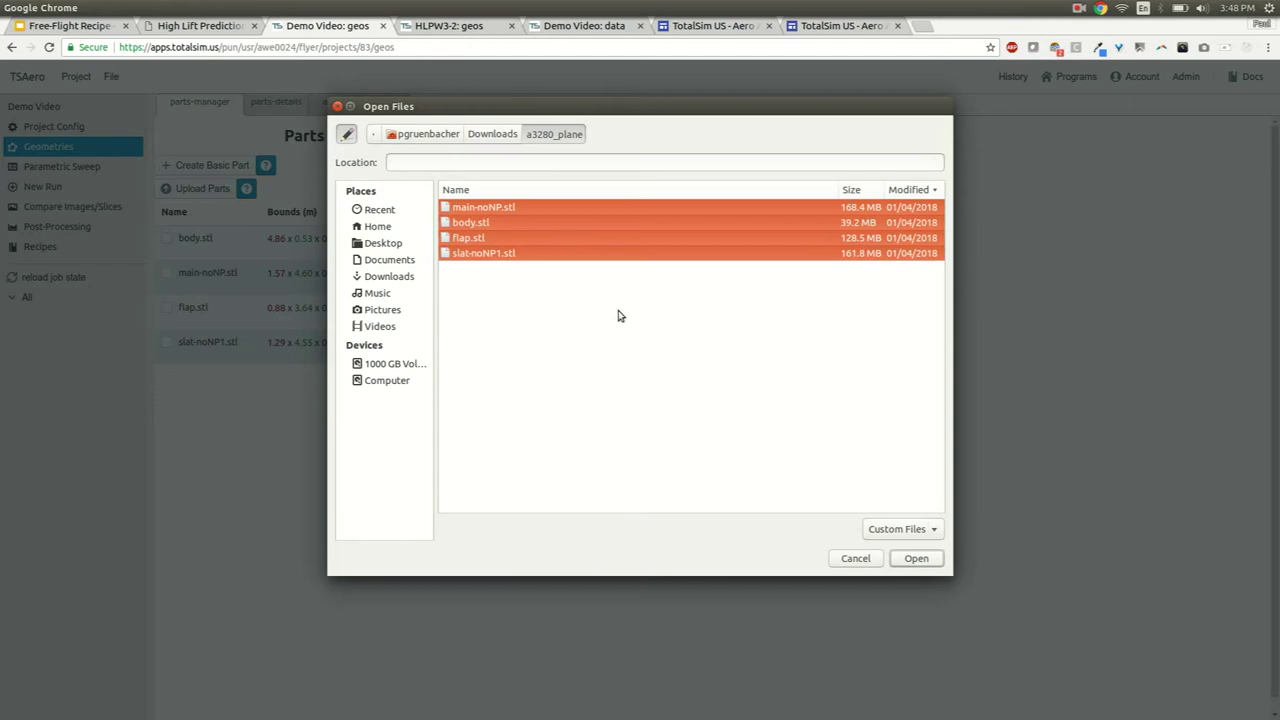
{"action": "left_click", "coordinate": [912, 558]}
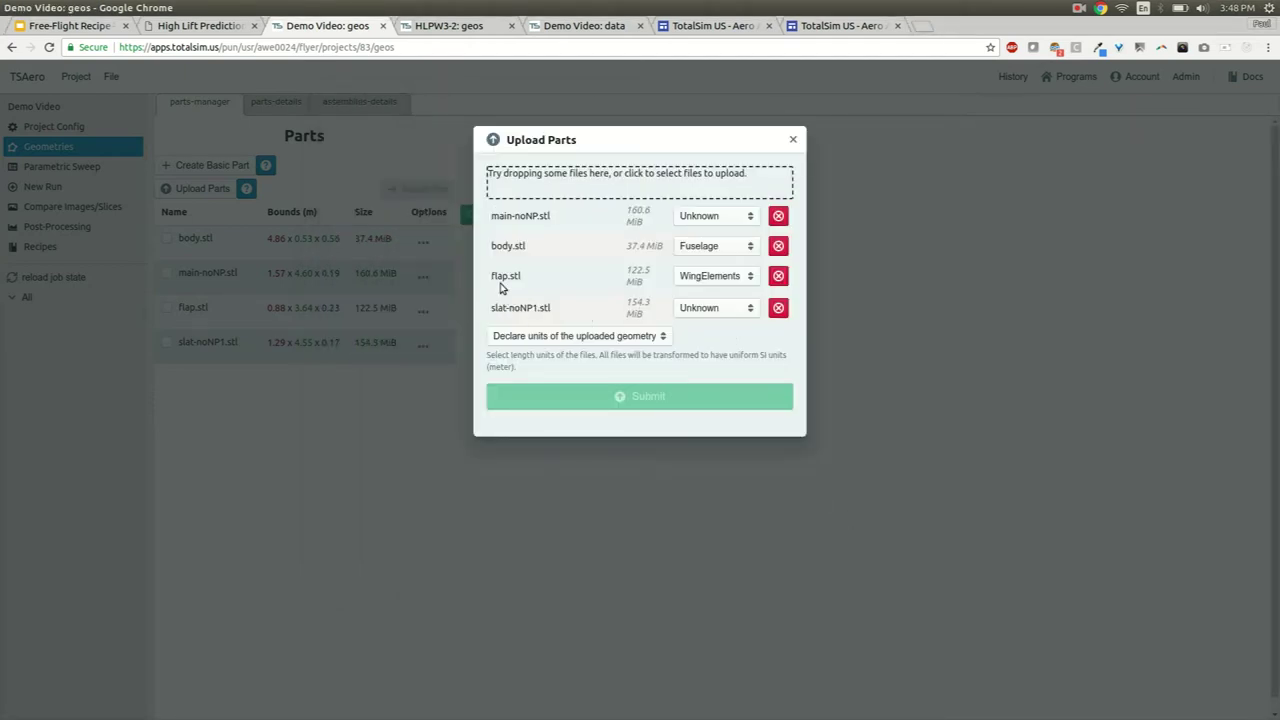
Type main-noNP.stl as MainWing and slat-noNP1.stl as WingElements, set units to meters, and submit
{"action": "left_click", "coordinate": [703, 222]}
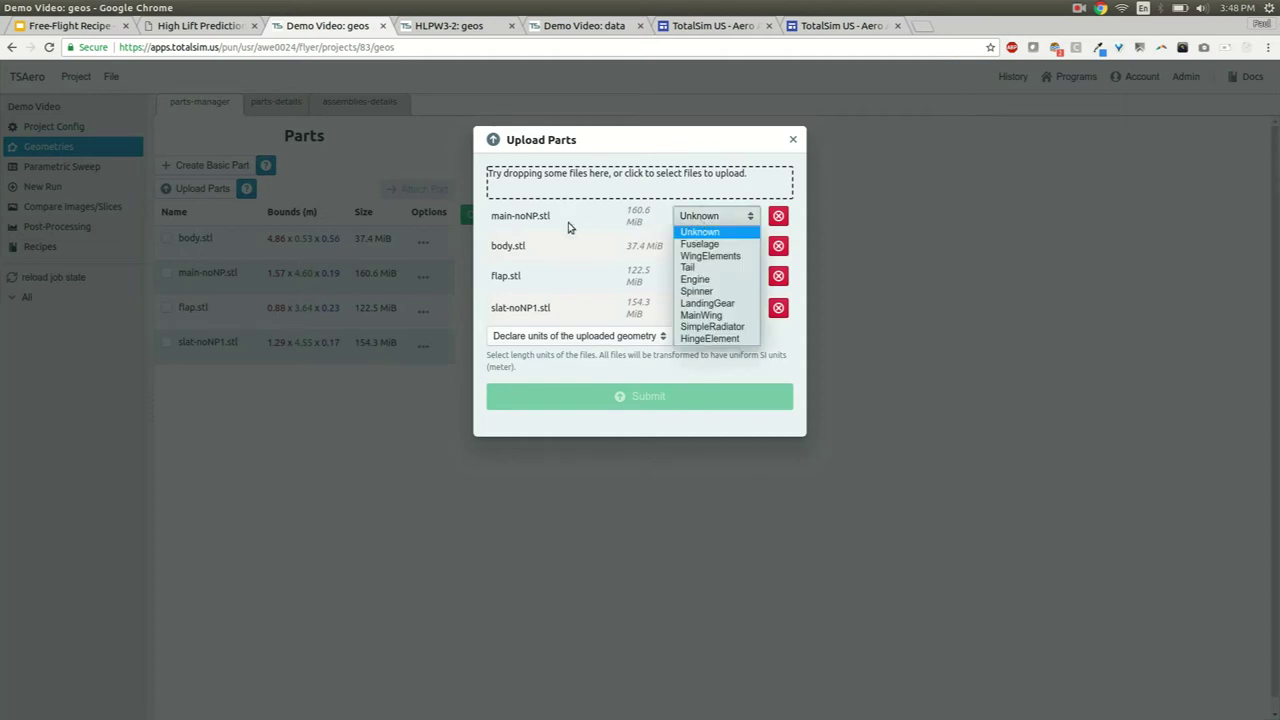
{"action": "left_click", "coordinate": [616, 234]}
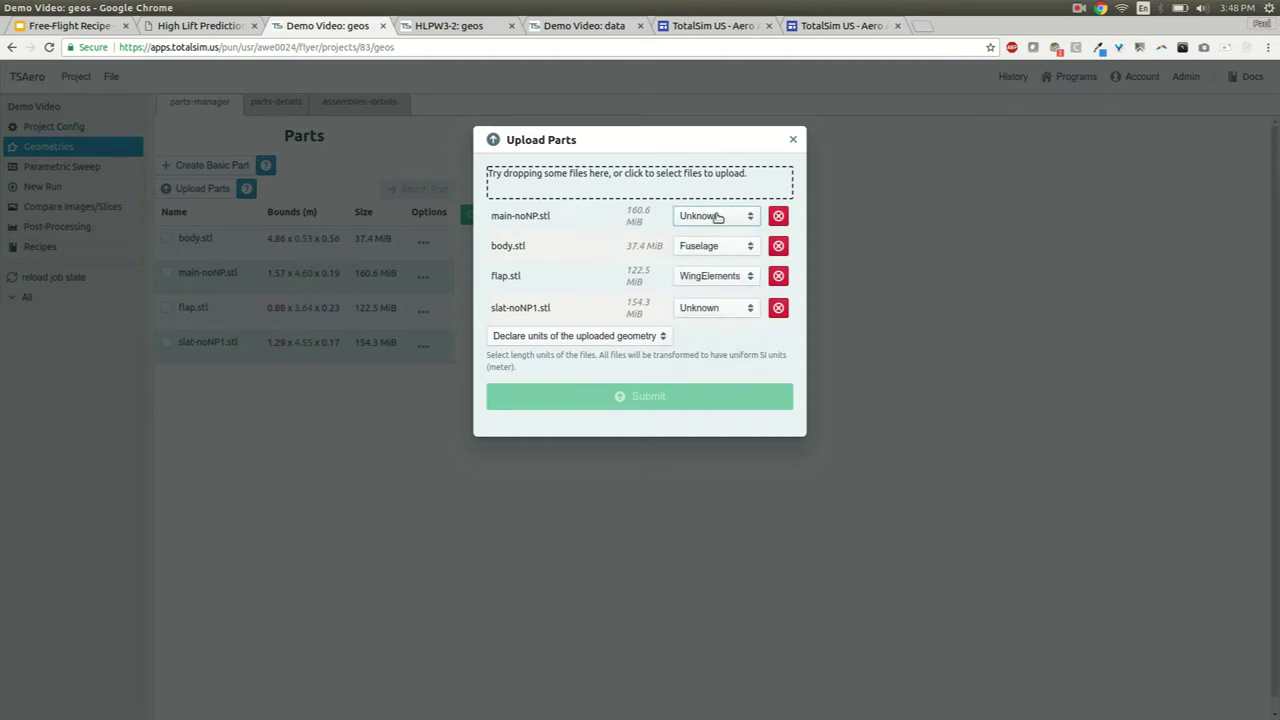
{"action": "left_click", "coordinate": [712, 218]}
{"action": "left_click", "coordinate": [616, 234]}
{"action": "left_click", "coordinate": [697, 219]}
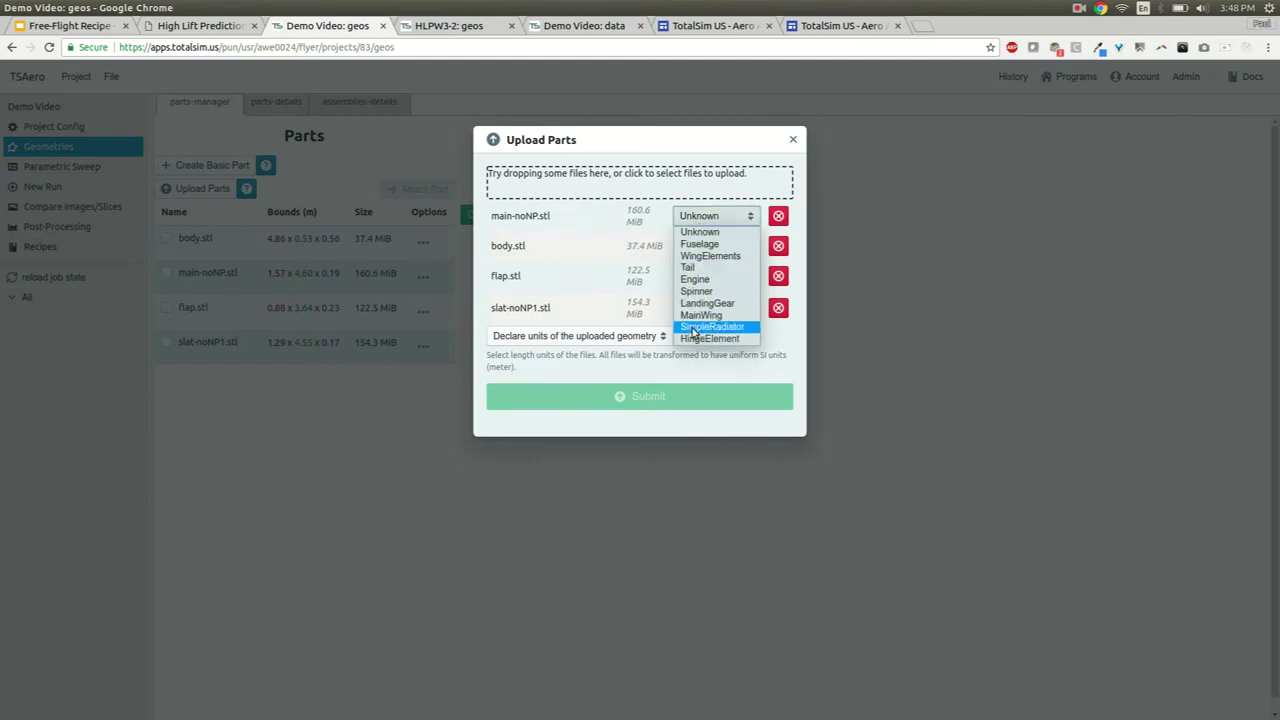
{"action": "left_click", "coordinate": [702, 256]}
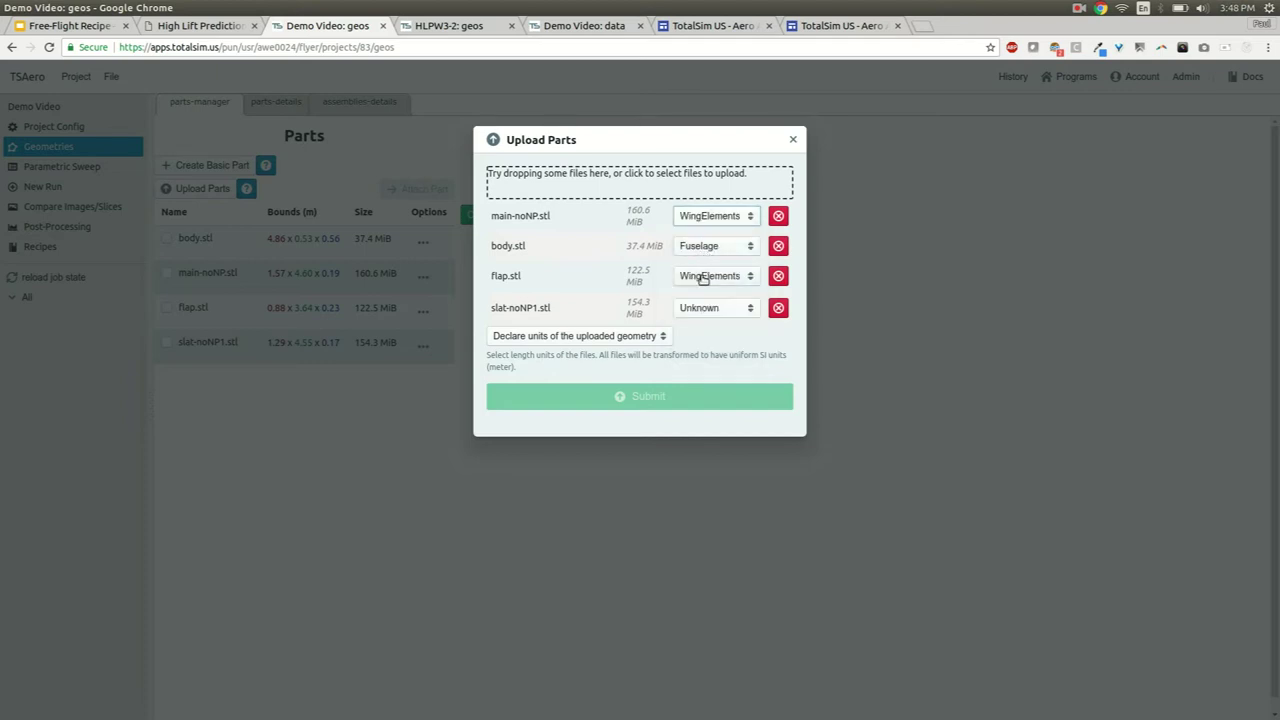
{"action": "left_click", "coordinate": [701, 303]}
{"action": "left_click", "coordinate": [702, 347]}
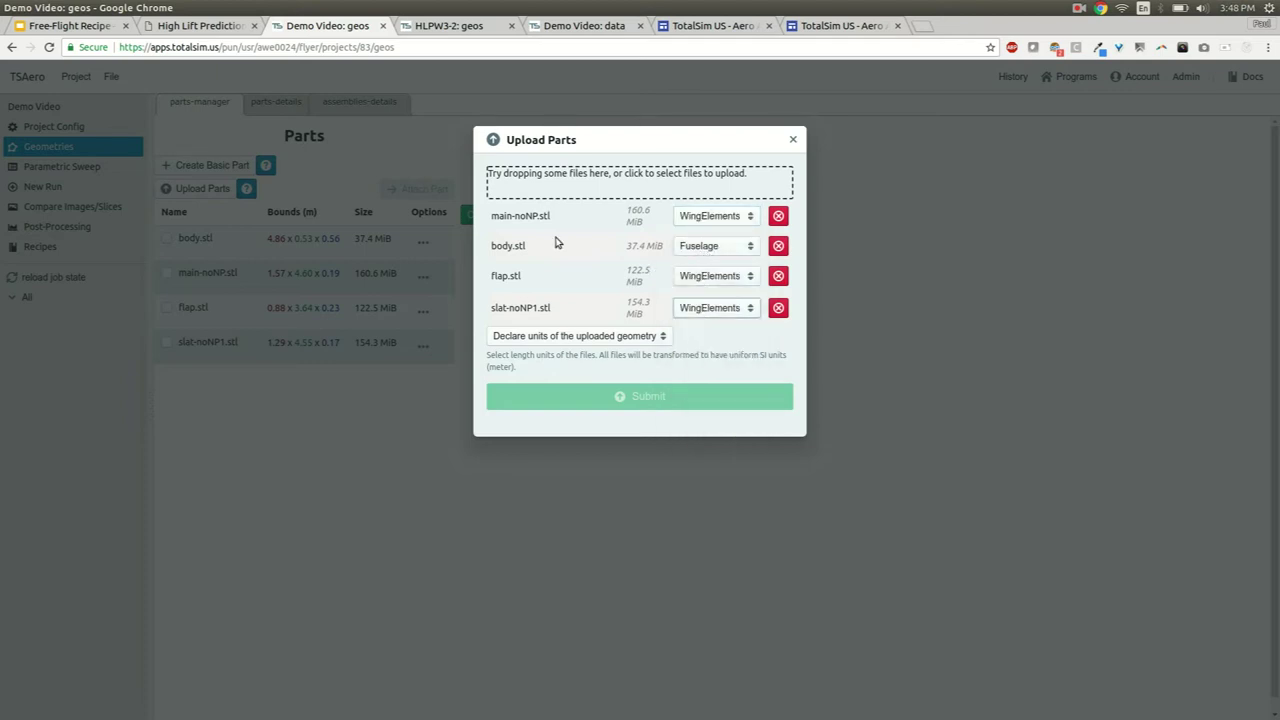
{"action": "left_click", "coordinate": [686, 221]}
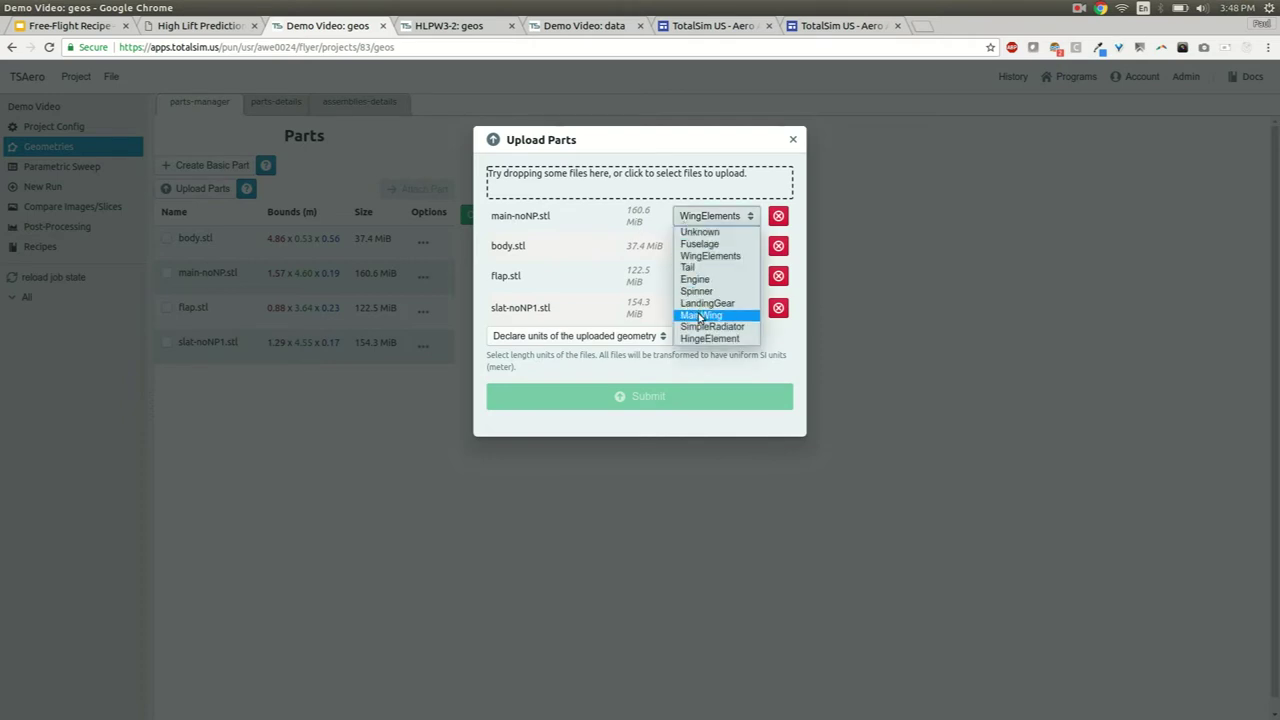
{"action": "left_click", "coordinate": [700, 316]}
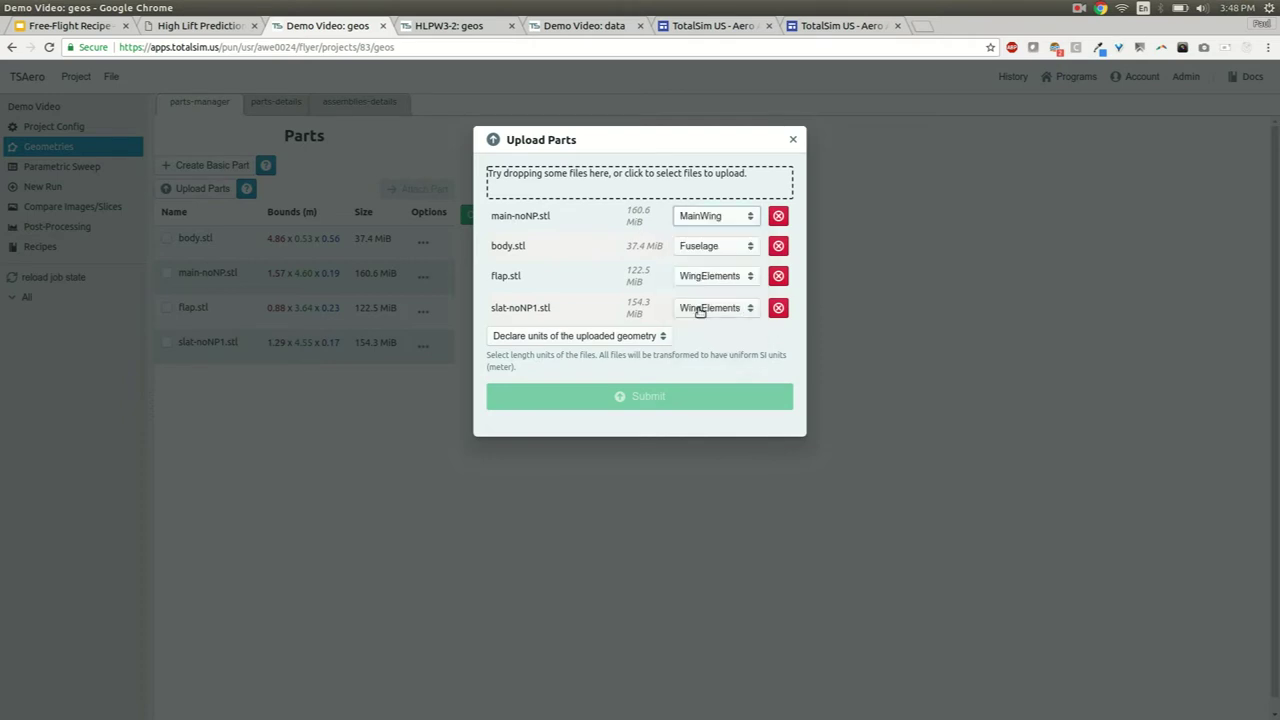
{"action": "left_click", "coordinate": [586, 335]}
{"action": "left_click", "coordinate": [555, 365]}
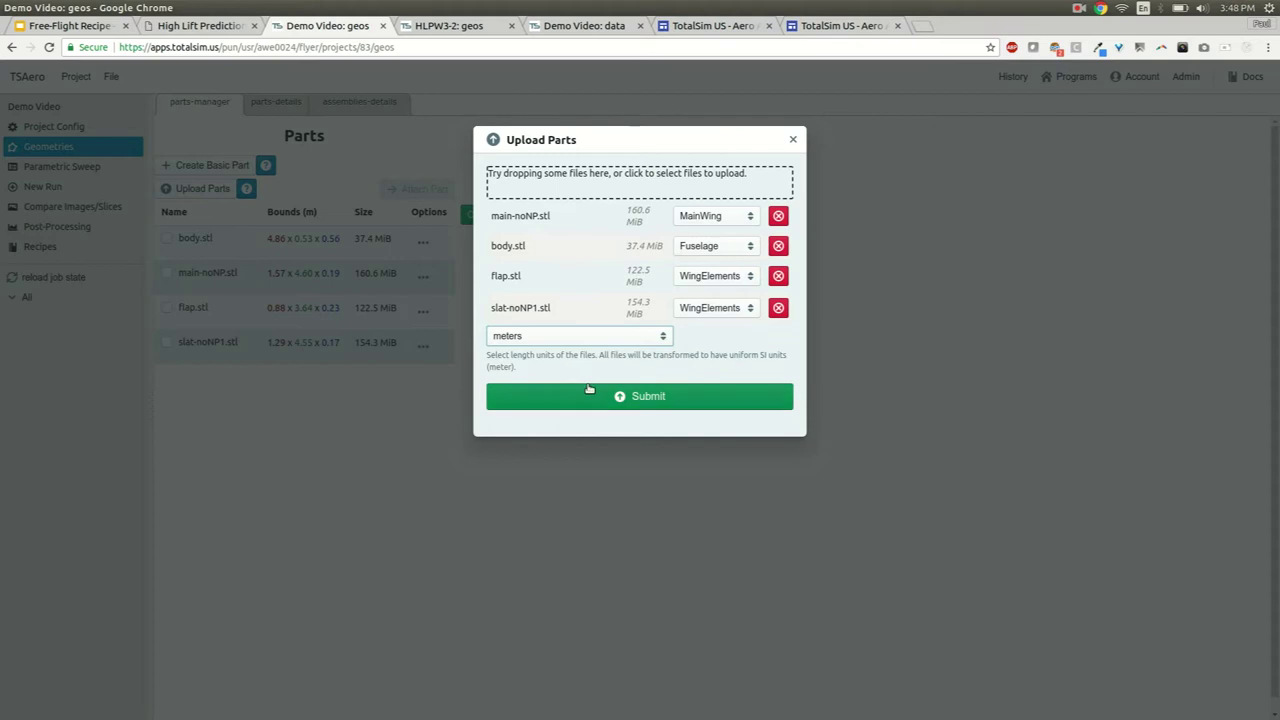
{"action": "left_click", "coordinate": [589, 392]}
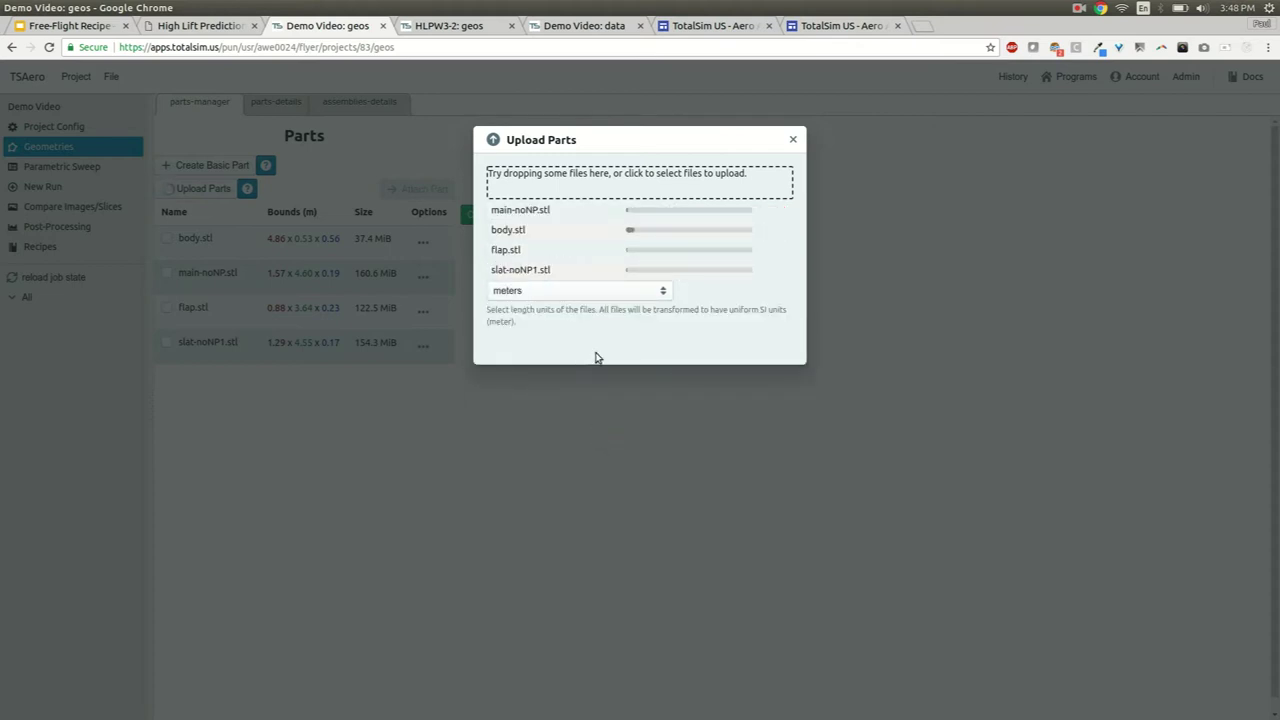
Close the upload dialog and browse the body, main wing, flap and slat details in per-part view
{"action": "left_click", "coordinate": [793, 142]}
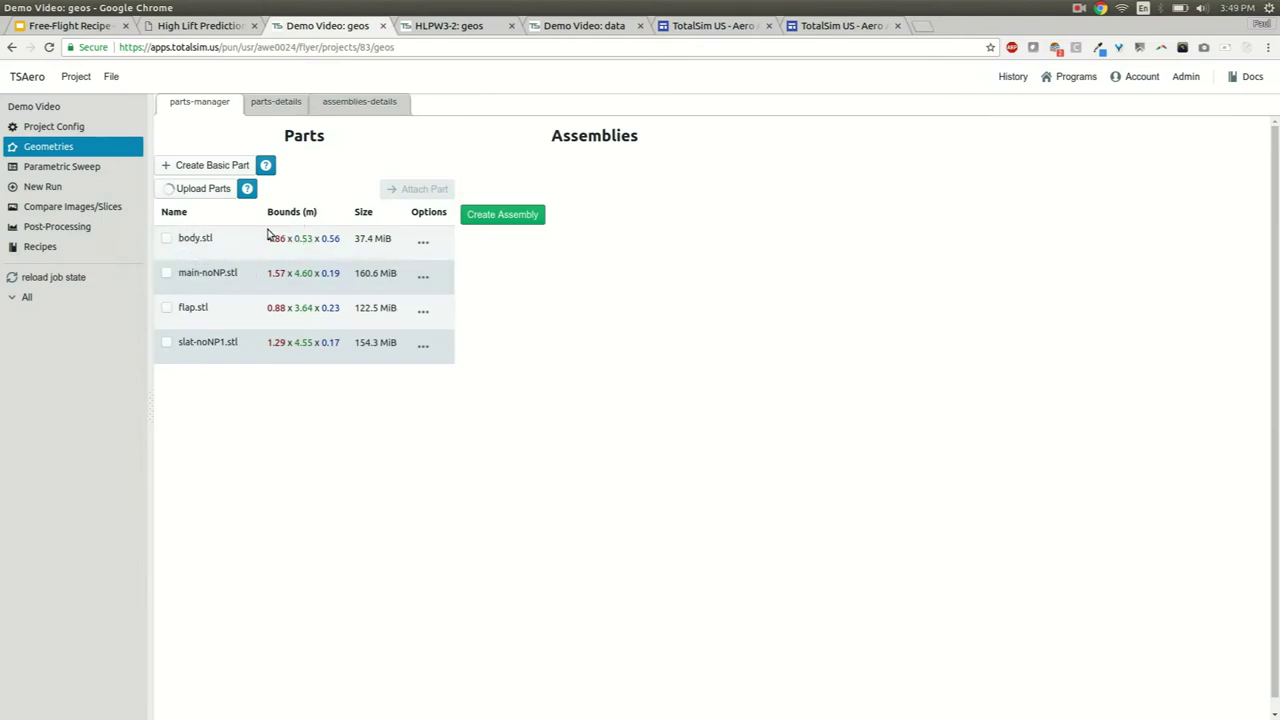
{"action": "left_click", "coordinate": [273, 105]}
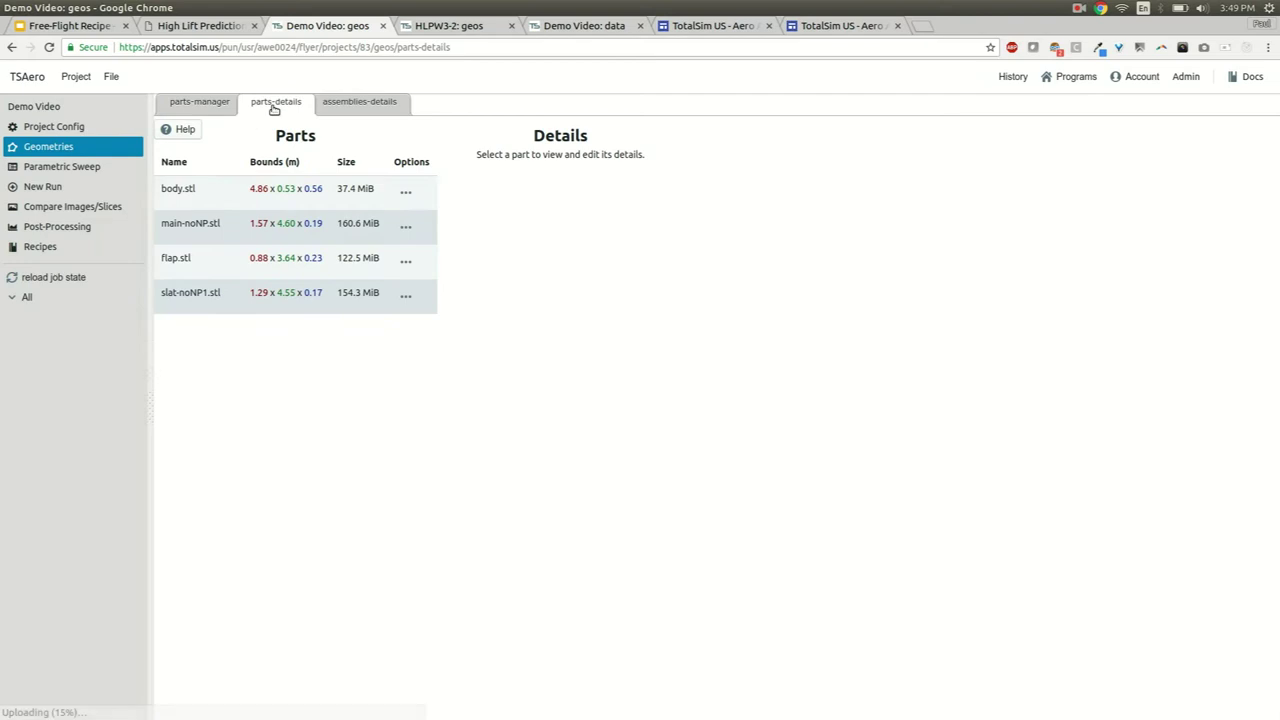
{"action": "left_click", "coordinate": [199, 192]}
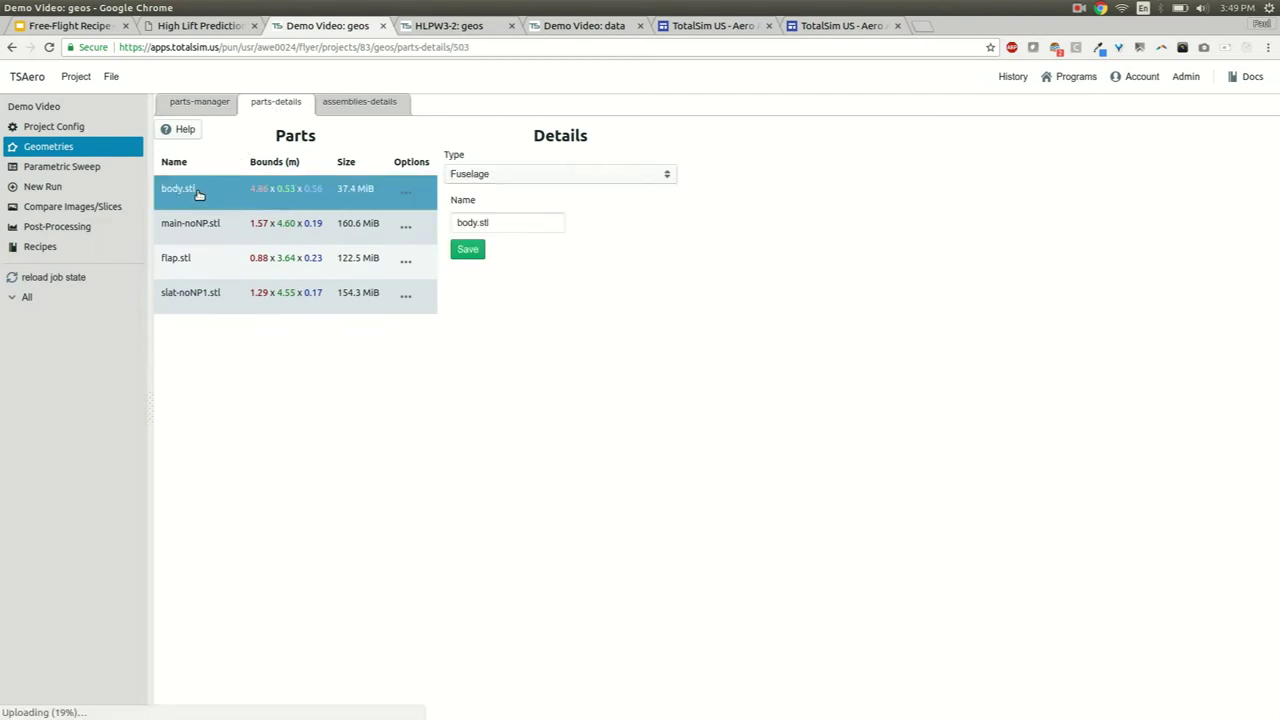
{"action": "left_click", "coordinate": [234, 223]}
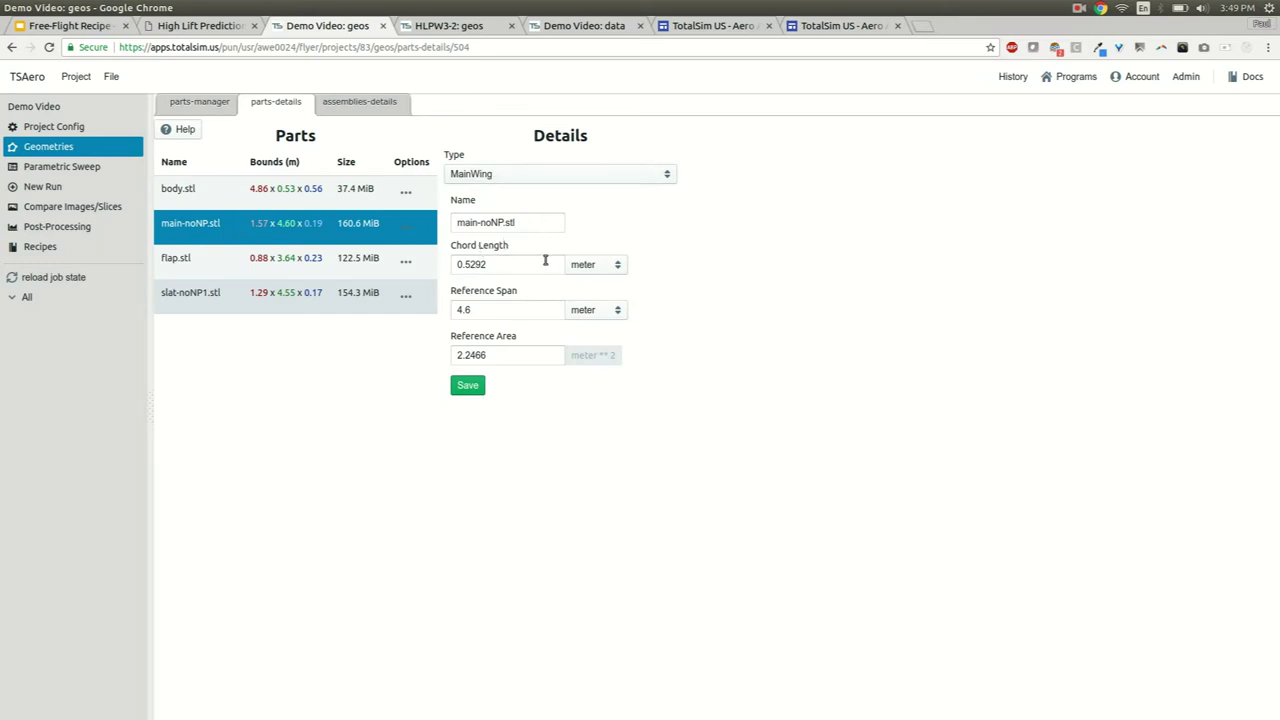
{"action": "left_click_drag", "start_coordinate": [471, 337], "coordinate": [521, 339]}
{"action": "left_click", "coordinate": [228, 258]}
{"action": "left_click", "coordinate": [209, 292]}
{"action": "left_click", "coordinate": [214, 260]}
{"action": "left_click", "coordinate": [211, 298]}
{"action": "left_click", "coordinate": [214, 255]}
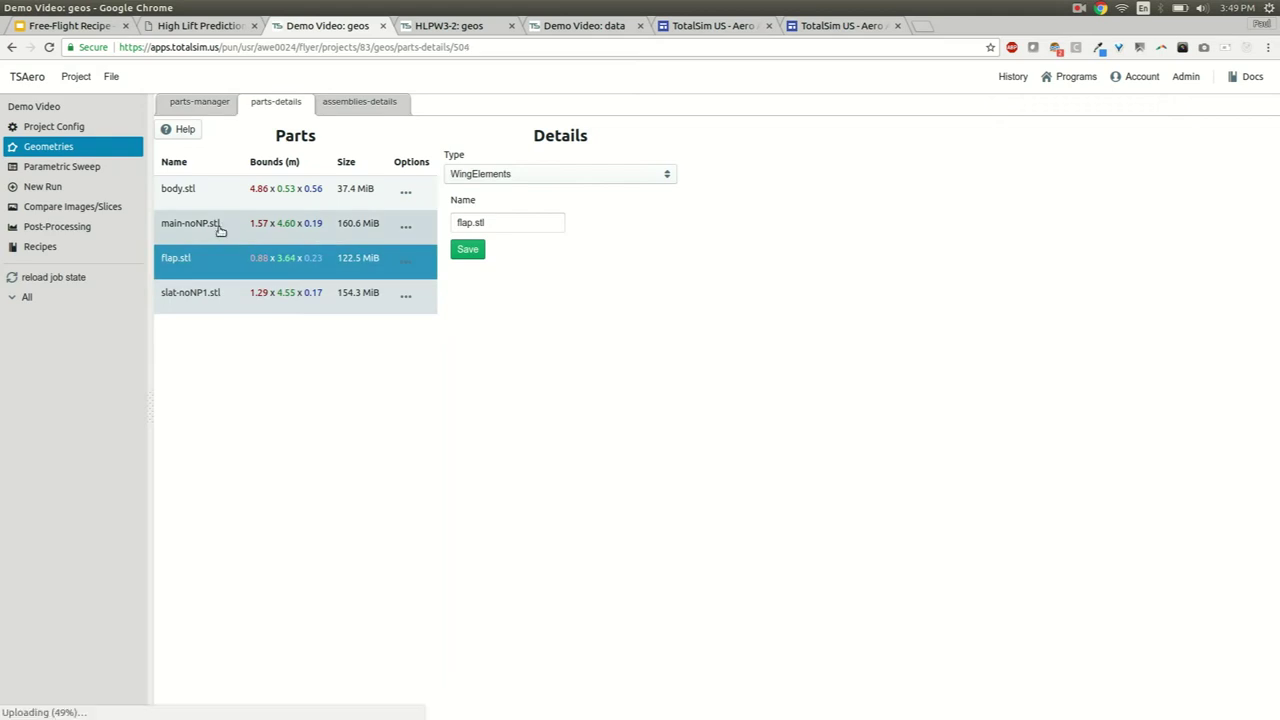
Inspect main-noNP.stl's reference values: chord 0.5292, span 4.6 and area 2.2466
{"action": "left_click", "coordinate": [217, 224]}
{"action": "left_click", "coordinate": [470, 310]}
{"action": "left_click", "coordinate": [508, 265]}
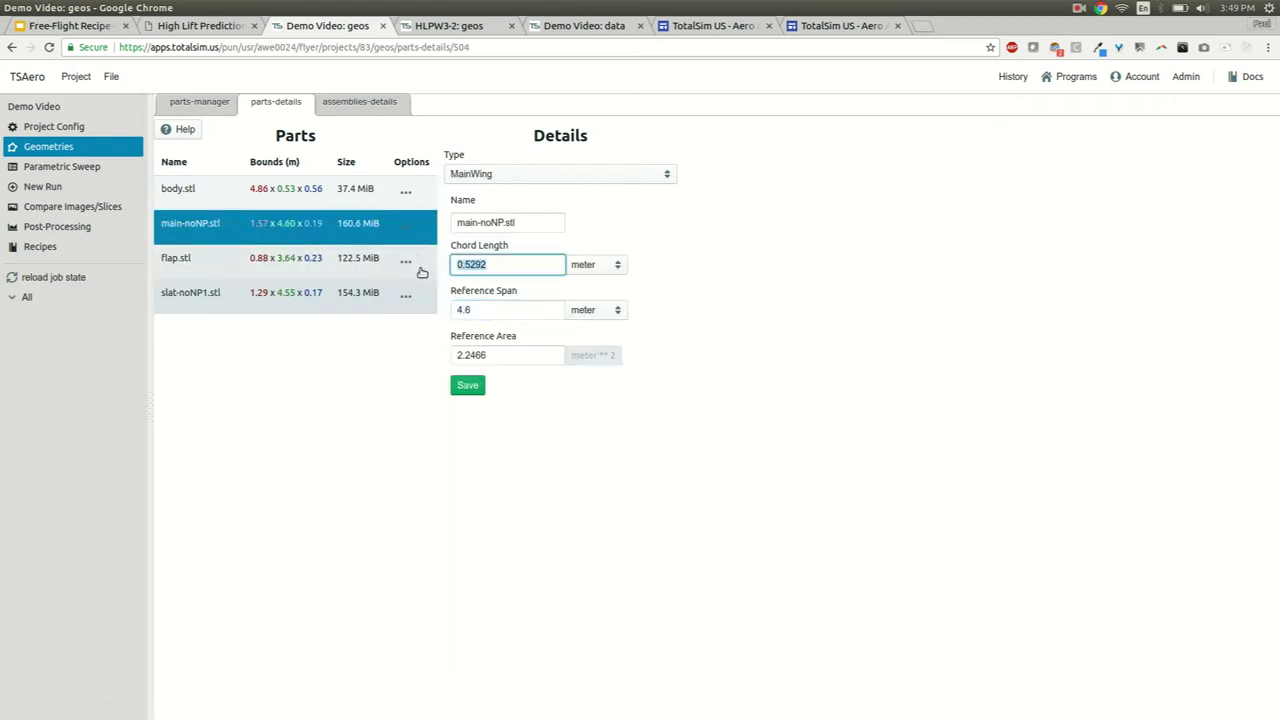
{"action": "left_click", "coordinate": [503, 268]}
{"action": "left_click_drag", "start_coordinate": [486, 266], "coordinate": [446, 264]}
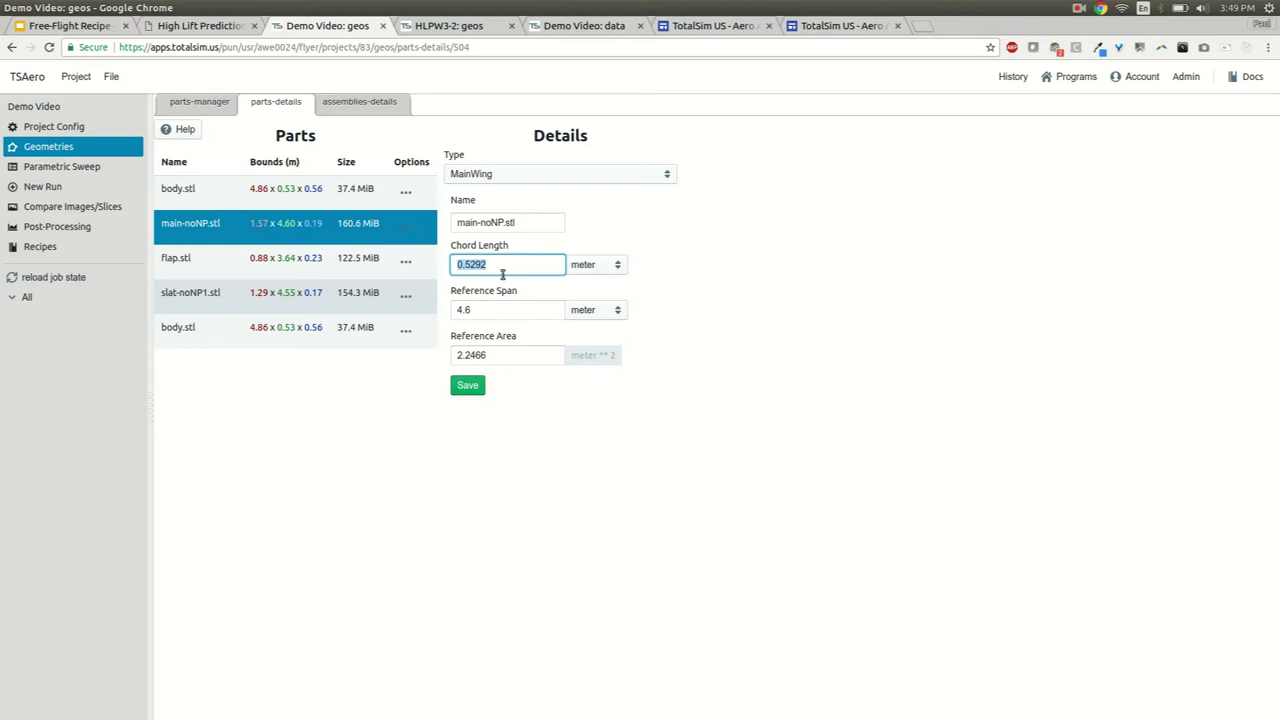
{"action": "double_click", "coordinate": [492, 309]}
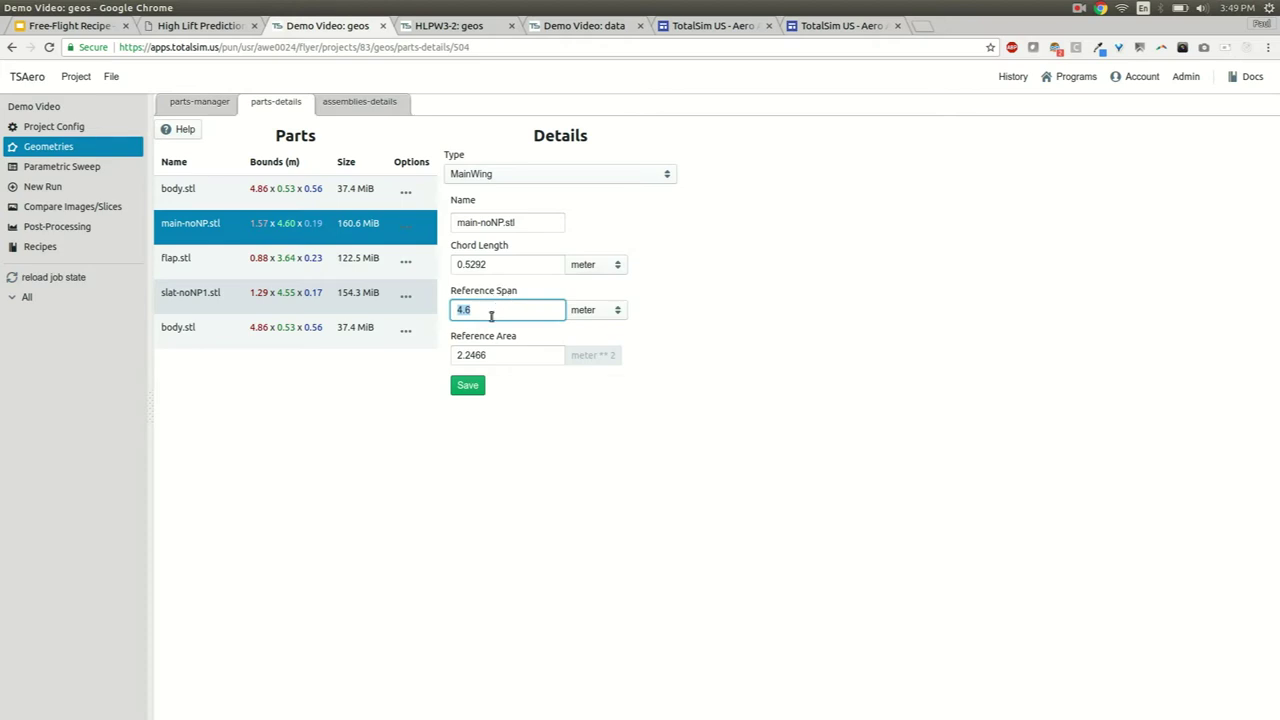
{"action": "double_click", "coordinate": [497, 354]}
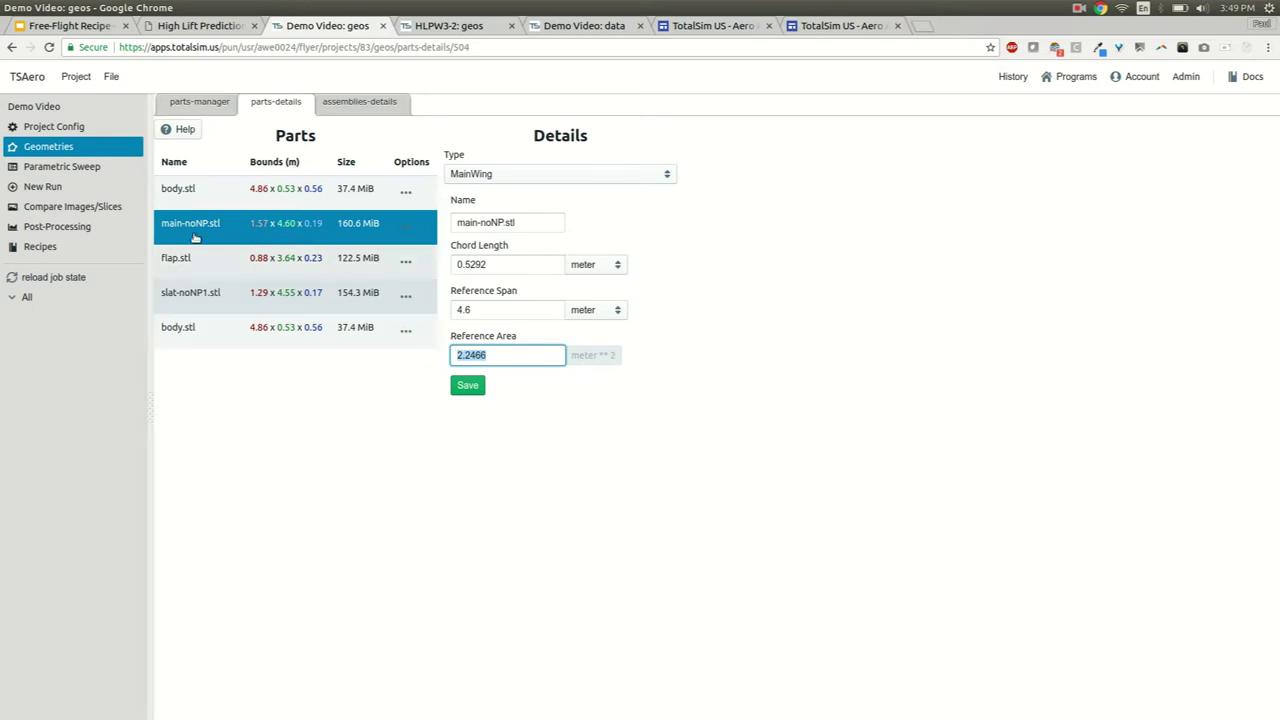
Check both body.stl entries and keep the original body.stl typed as Fuselage
{"action": "left_click", "coordinate": [177, 258]}
{"action": "left_click", "coordinate": [190, 328]}
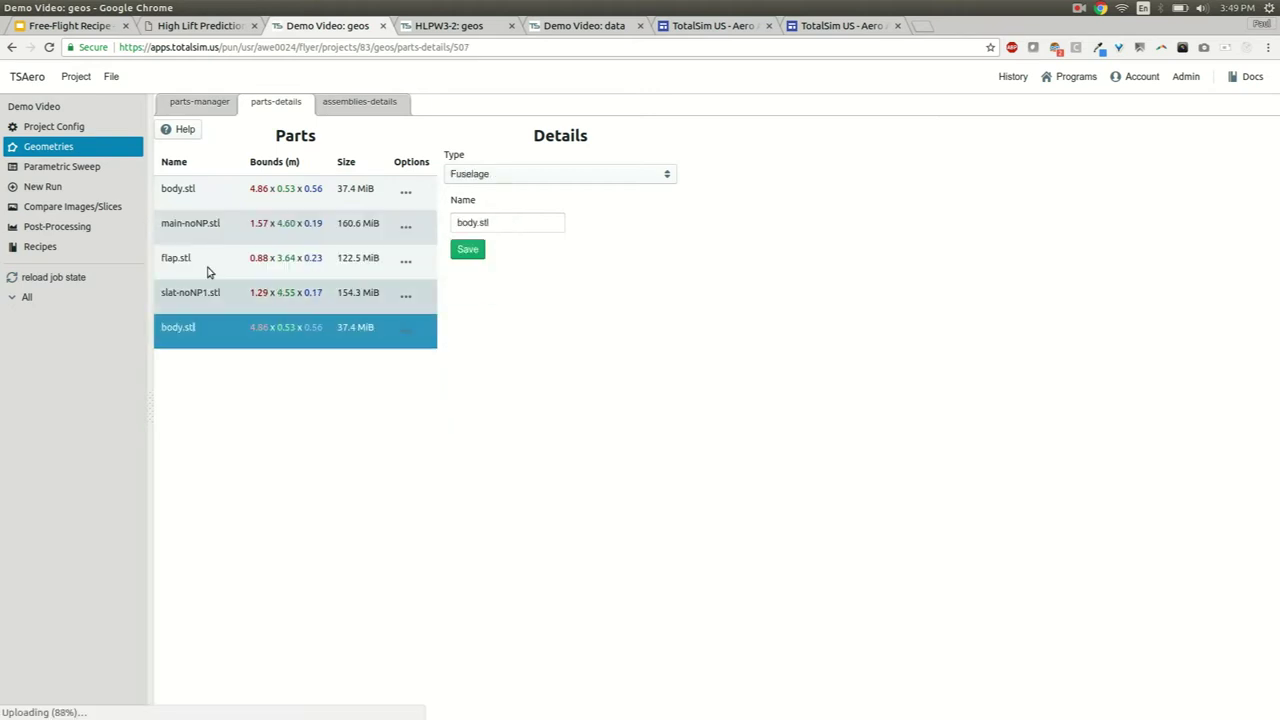
{"action": "left_click", "coordinate": [208, 194]}
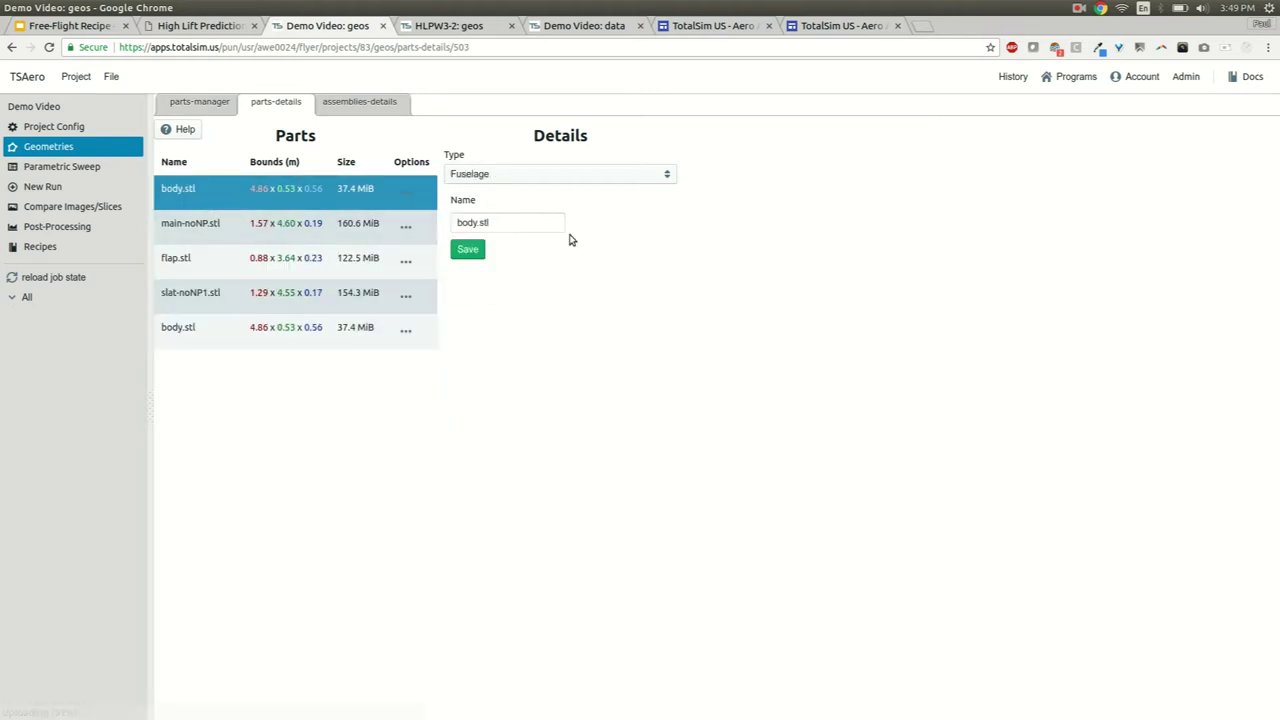
{"action": "left_click", "coordinate": [543, 174]}
{"action": "left_click", "coordinate": [712, 172]}
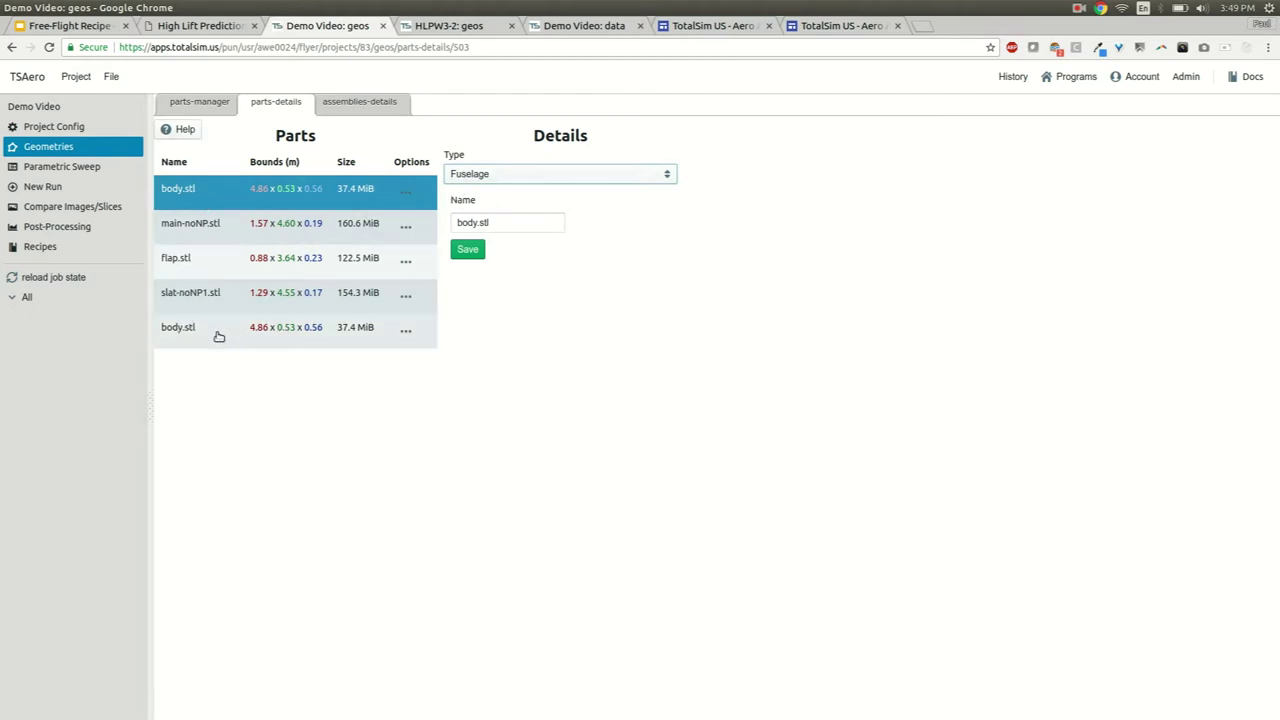
Set flap.stl's type to SimpleRadiator and check its downstream direction X, Y and Z fields
{"action": "left_click", "coordinate": [214, 260]}
{"action": "left_click", "coordinate": [493, 177]}
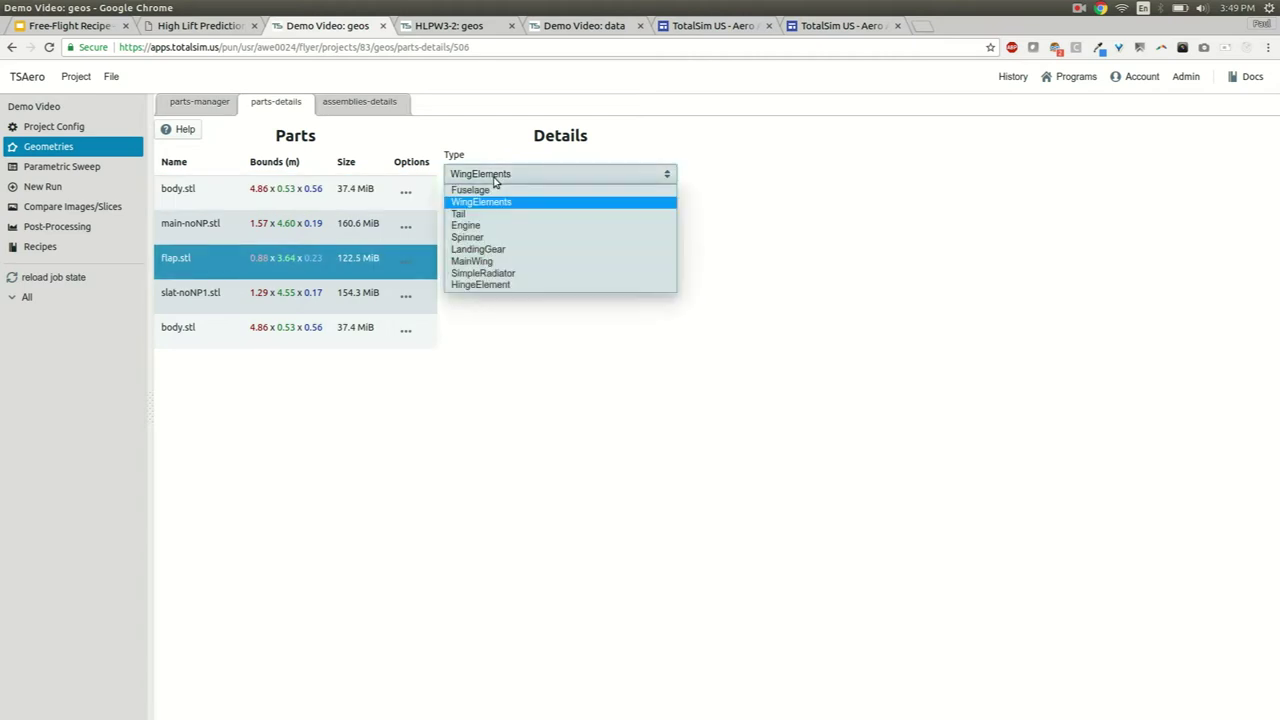
{"action": "left_click", "coordinate": [496, 274]}
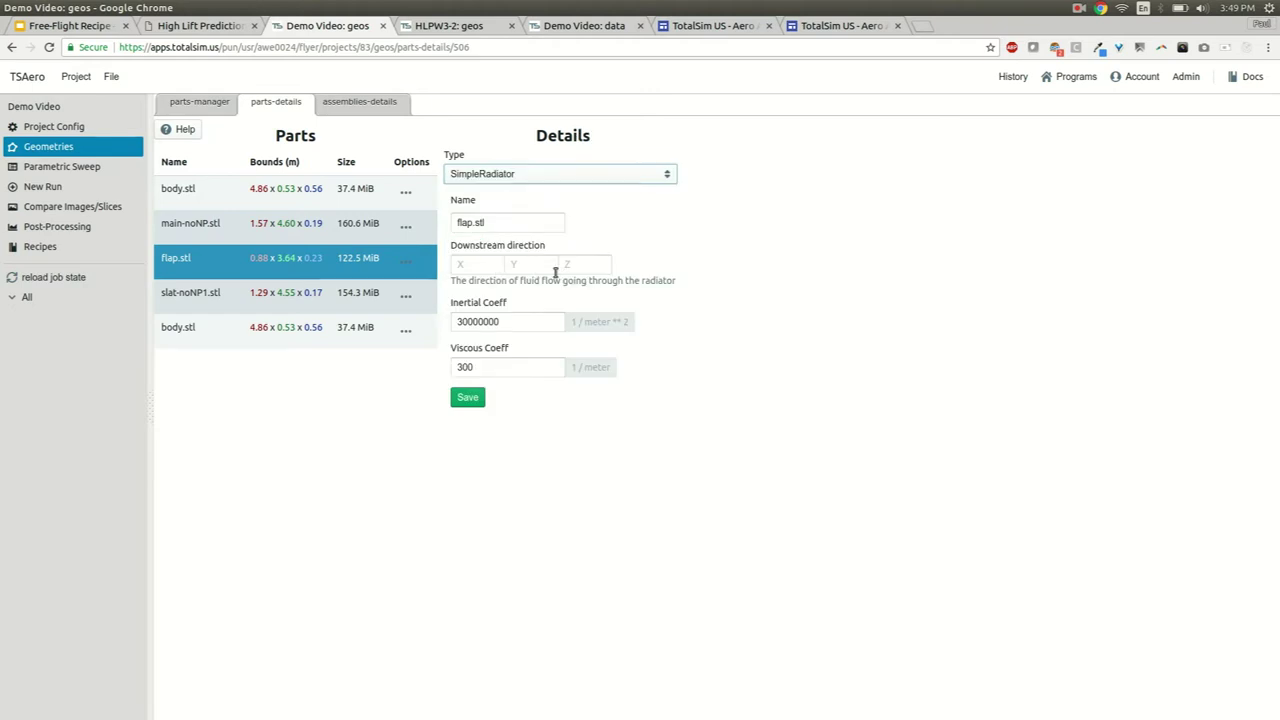
{"action": "left_click", "coordinate": [461, 265]}
{"action": "left_click", "coordinate": [514, 265]}
{"action": "left_click", "coordinate": [568, 263]}
{"action": "left_click", "coordinate": [519, 263]}
{"action": "left_click", "coordinate": [495, 262]}
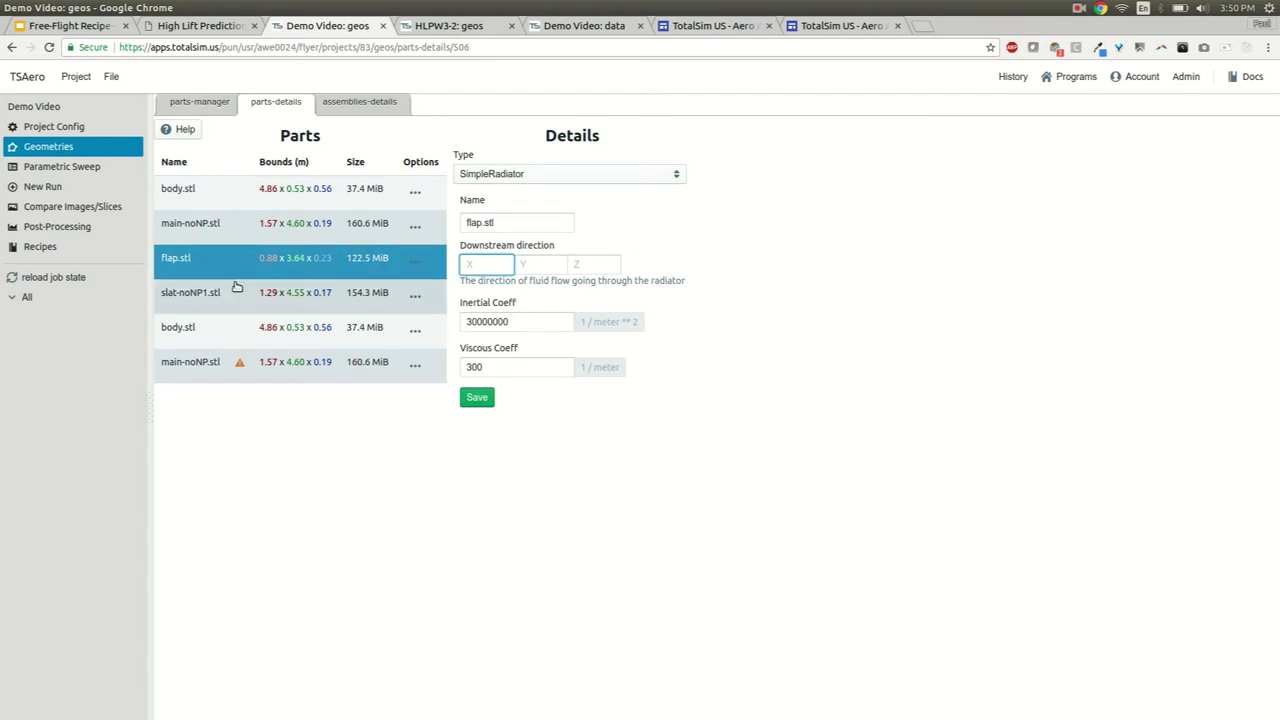
Retype flap.stl as HingeElement and check its rotation axis start and end X fields
{"action": "left_click", "coordinate": [540, 174]}
{"action": "left_click", "coordinate": [488, 286]}
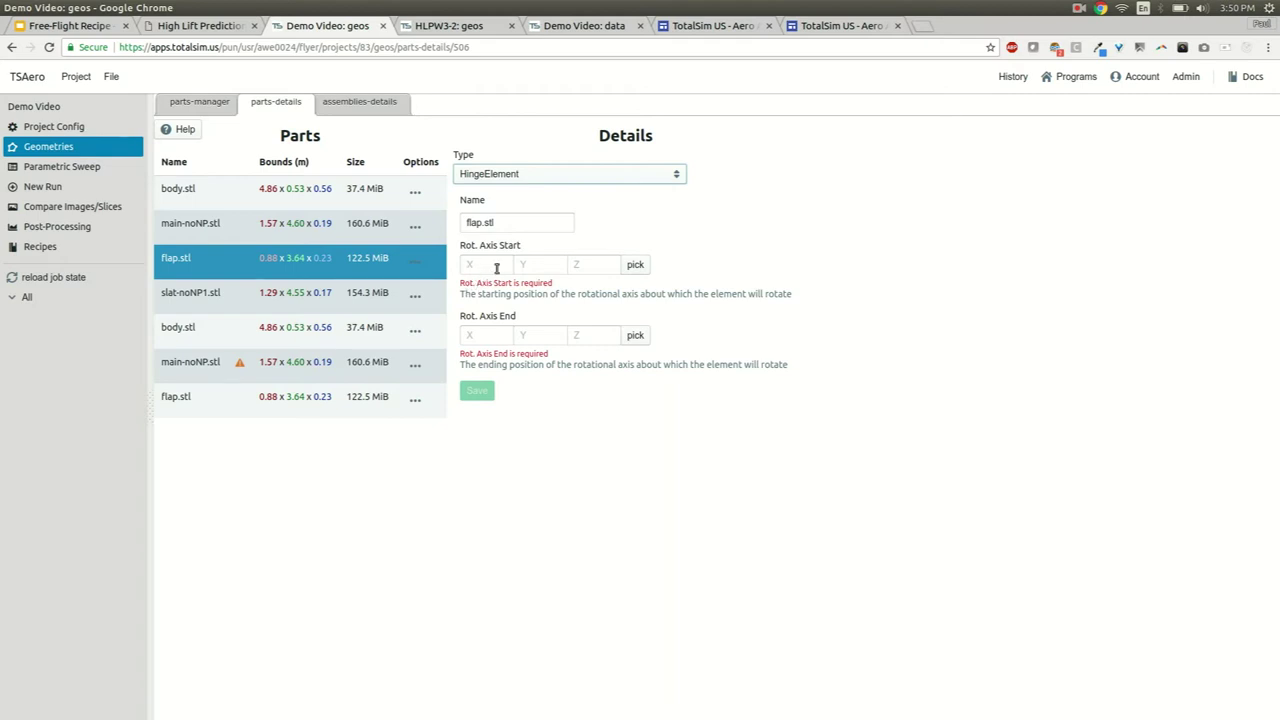
{"action": "left_click", "coordinate": [484, 259]}
{"action": "left_click", "coordinate": [491, 333]}
{"action": "left_click", "coordinate": [488, 272]}
{"action": "left_click", "coordinate": [486, 334]}
{"action": "left_click", "coordinate": [484, 266]}
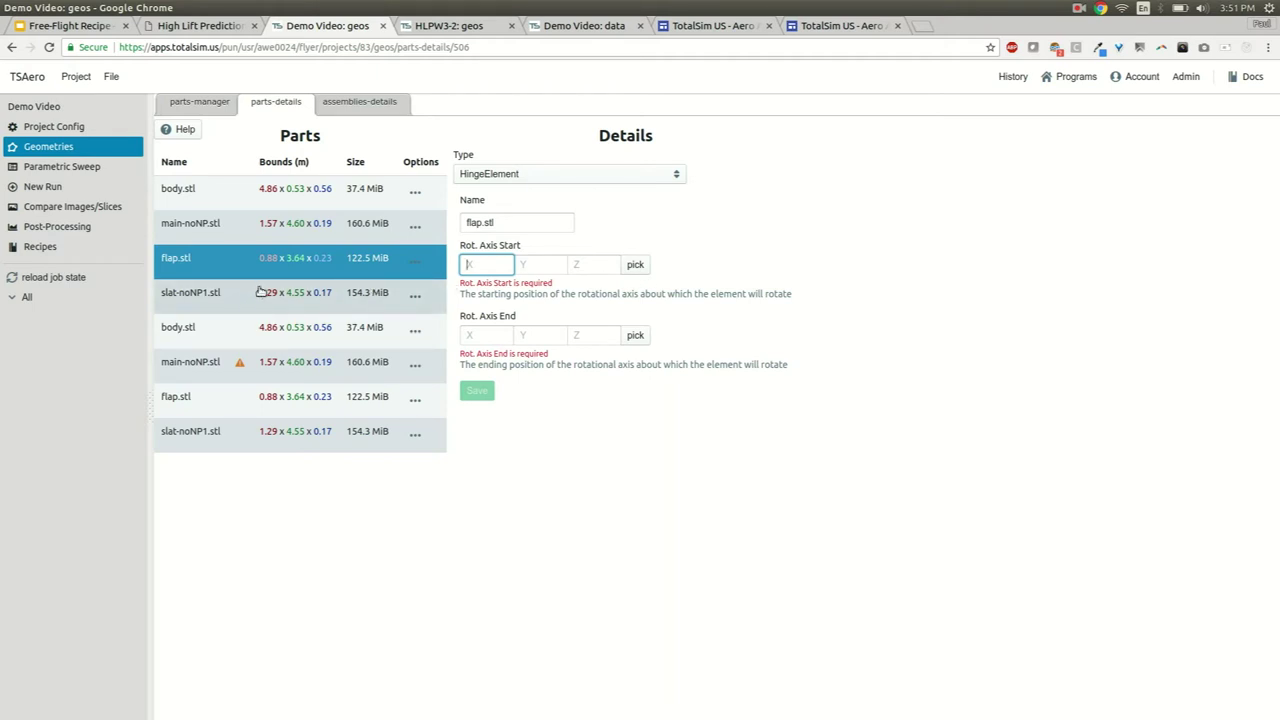
Compare the duplicate main-noNP.stl's empty chord, span and area fields with the original's values
{"action": "left_click", "coordinate": [190, 104]}
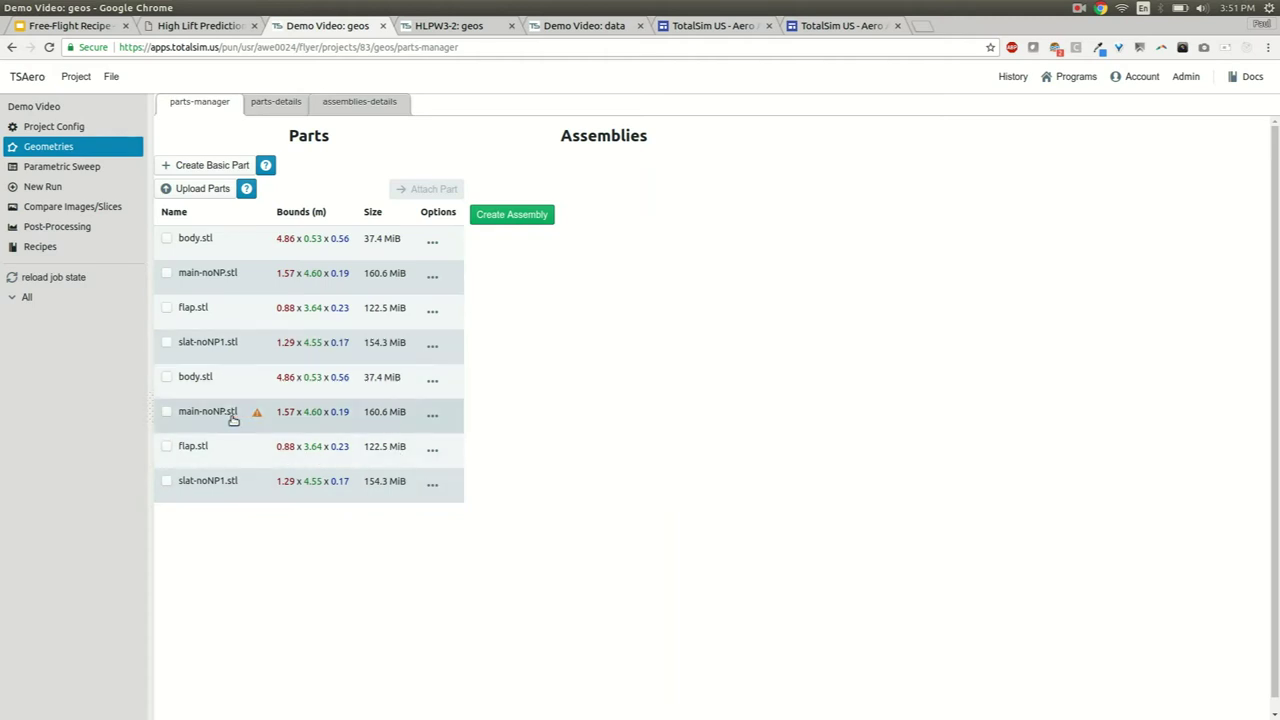
{"action": "mouse_move", "coordinate": [258, 417]}
{"action": "left_click", "coordinate": [278, 109]}
{"action": "left_click", "coordinate": [213, 363]}
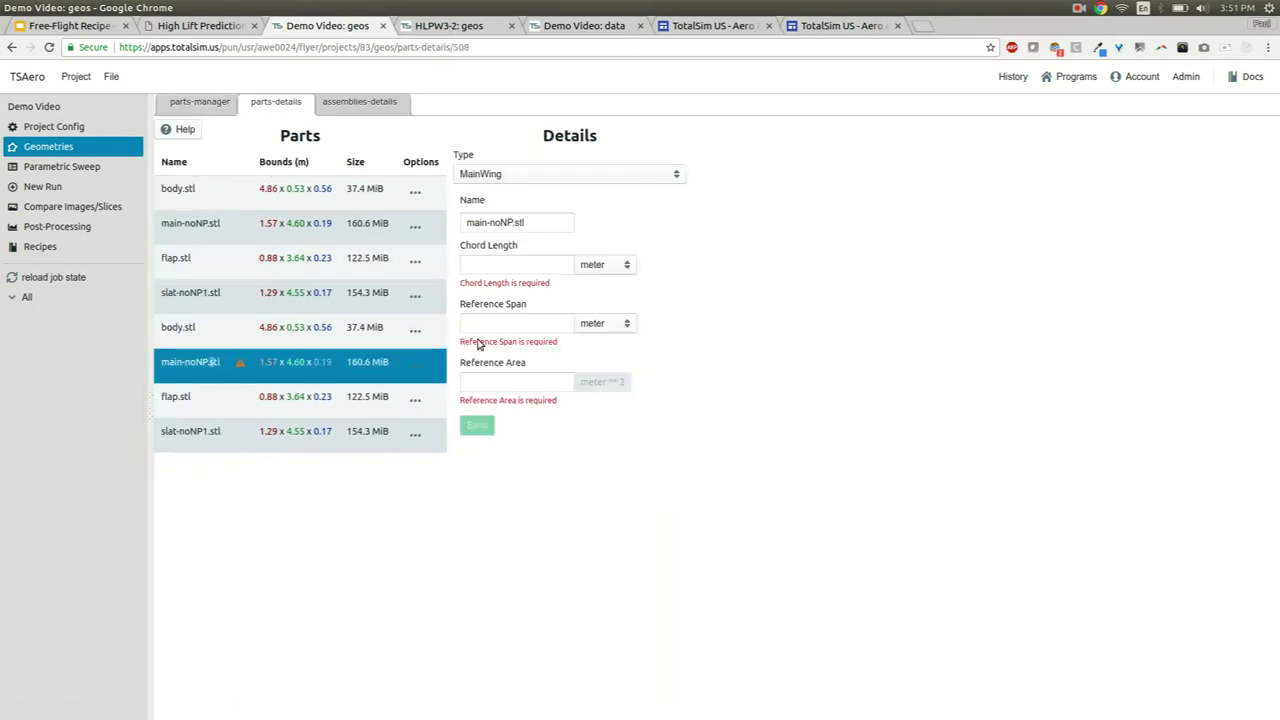
{"action": "left_click", "coordinate": [499, 262]}
{"action": "left_click", "coordinate": [483, 321]}
{"action": "left_click", "coordinate": [481, 380]}
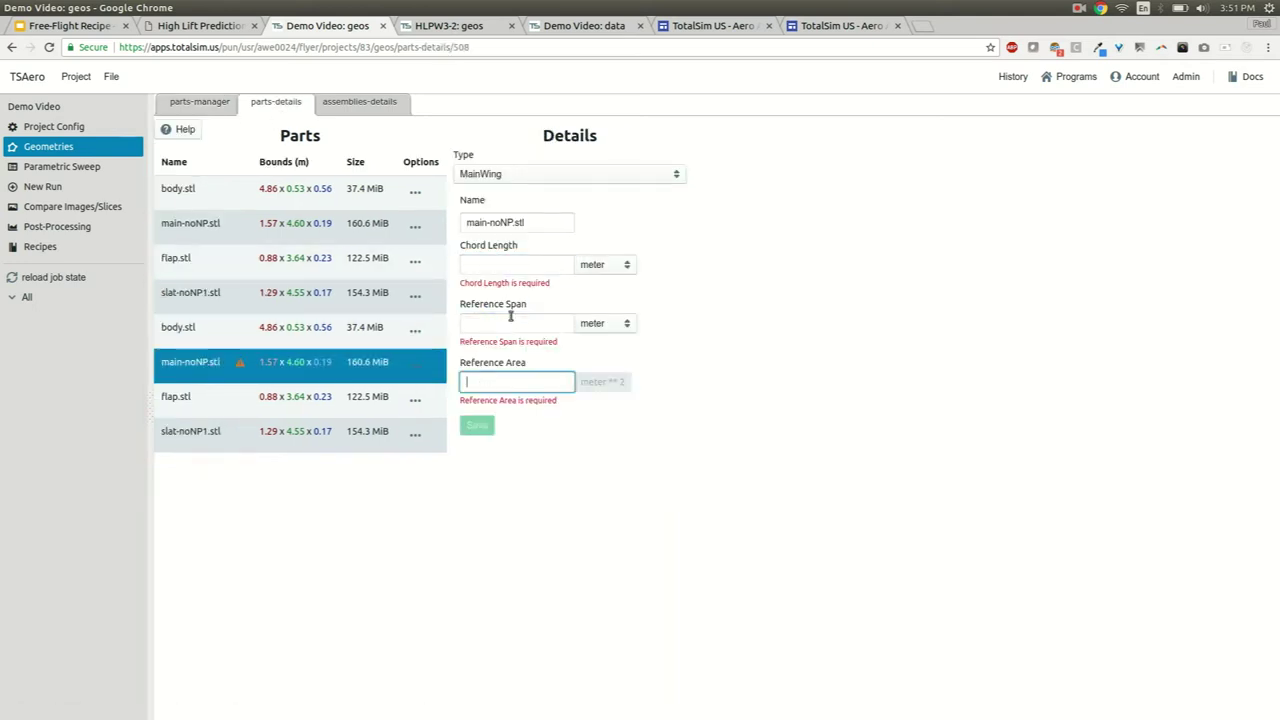
{"action": "left_click", "coordinate": [196, 238]}
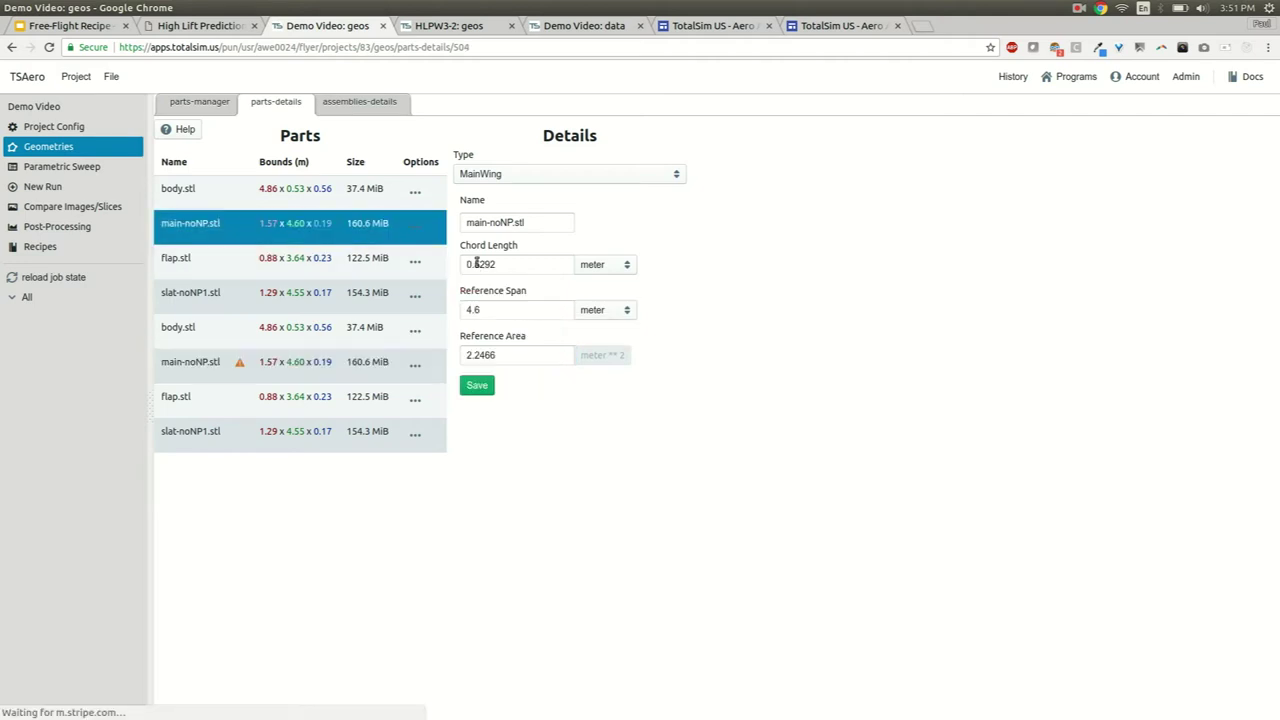
{"action": "left_click", "coordinate": [196, 362]}
Delete the duplicate slat-noNP1.stl, flap.stl, main-noNP.stl and body.stl parts
{"action": "left_click", "coordinate": [205, 101]}
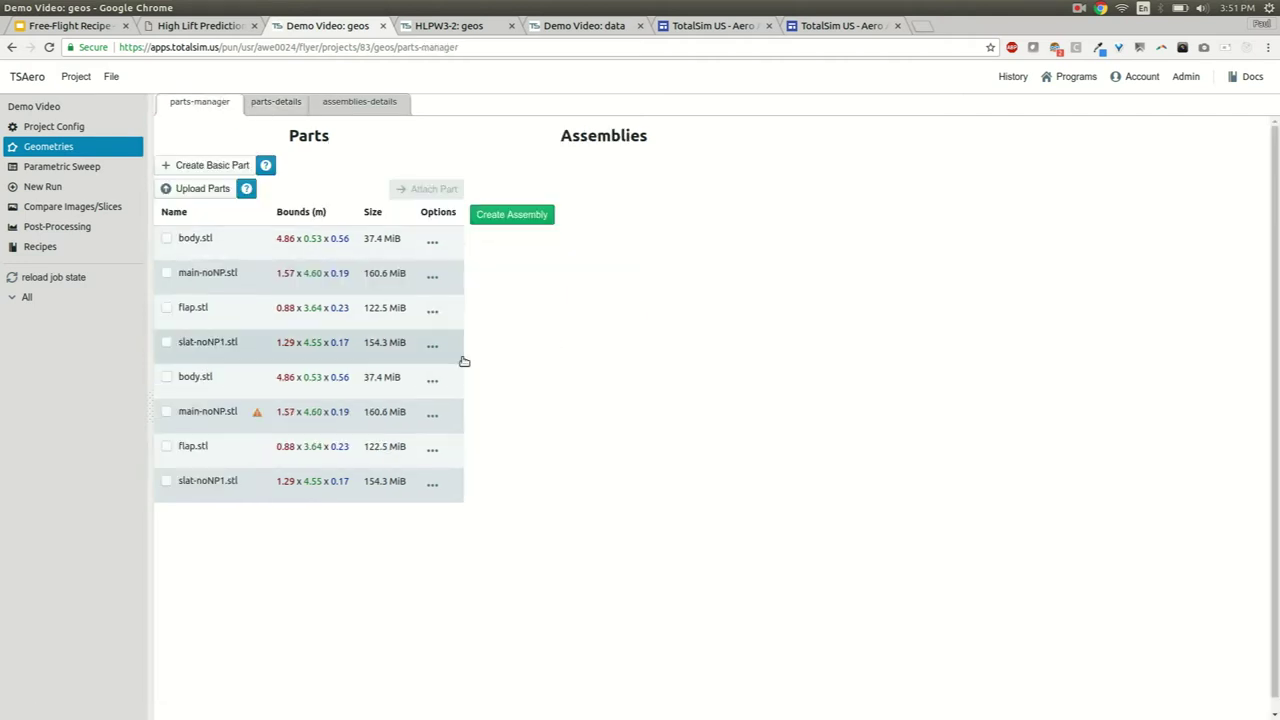
{"action": "left_click", "coordinate": [432, 484]}
{"action": "left_click", "coordinate": [480, 514]}
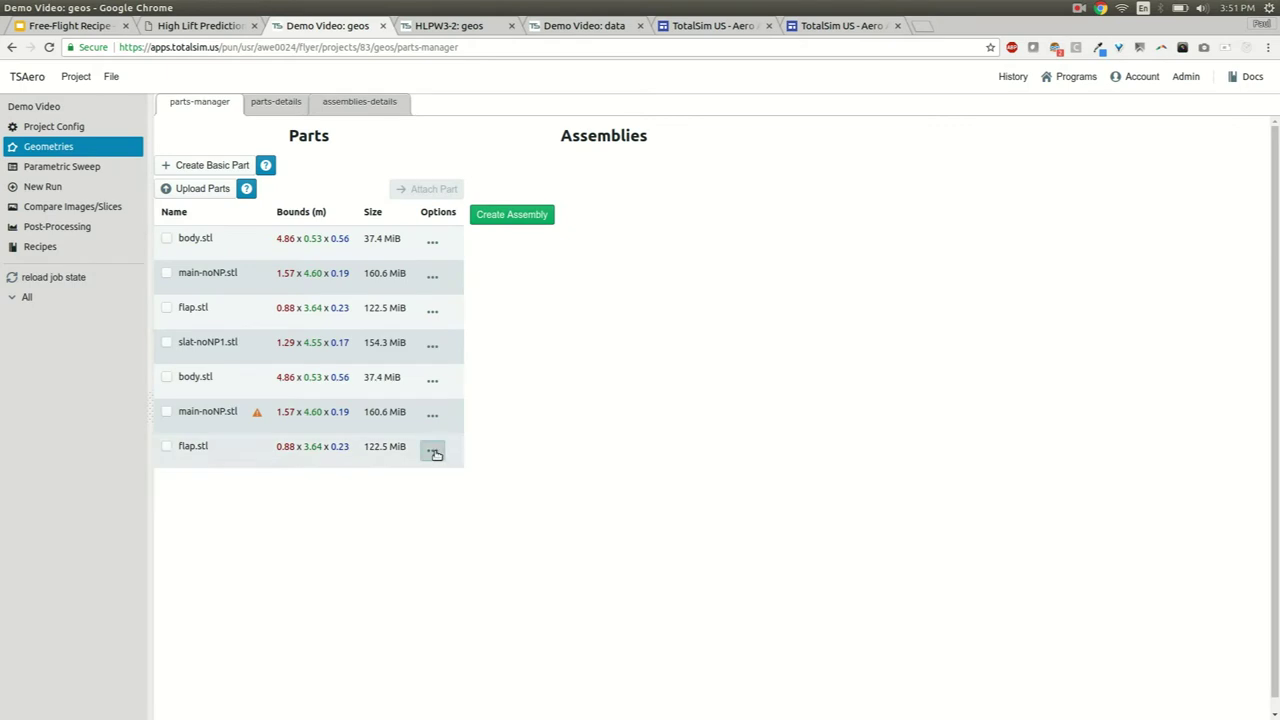
{"action": "left_click", "coordinate": [432, 451]}
{"action": "left_click", "coordinate": [484, 477]}
{"action": "left_click", "coordinate": [432, 415]}
{"action": "left_click", "coordinate": [483, 438]}
{"action": "left_click", "coordinate": [423, 381]}
{"action": "left_click", "coordinate": [484, 411]}
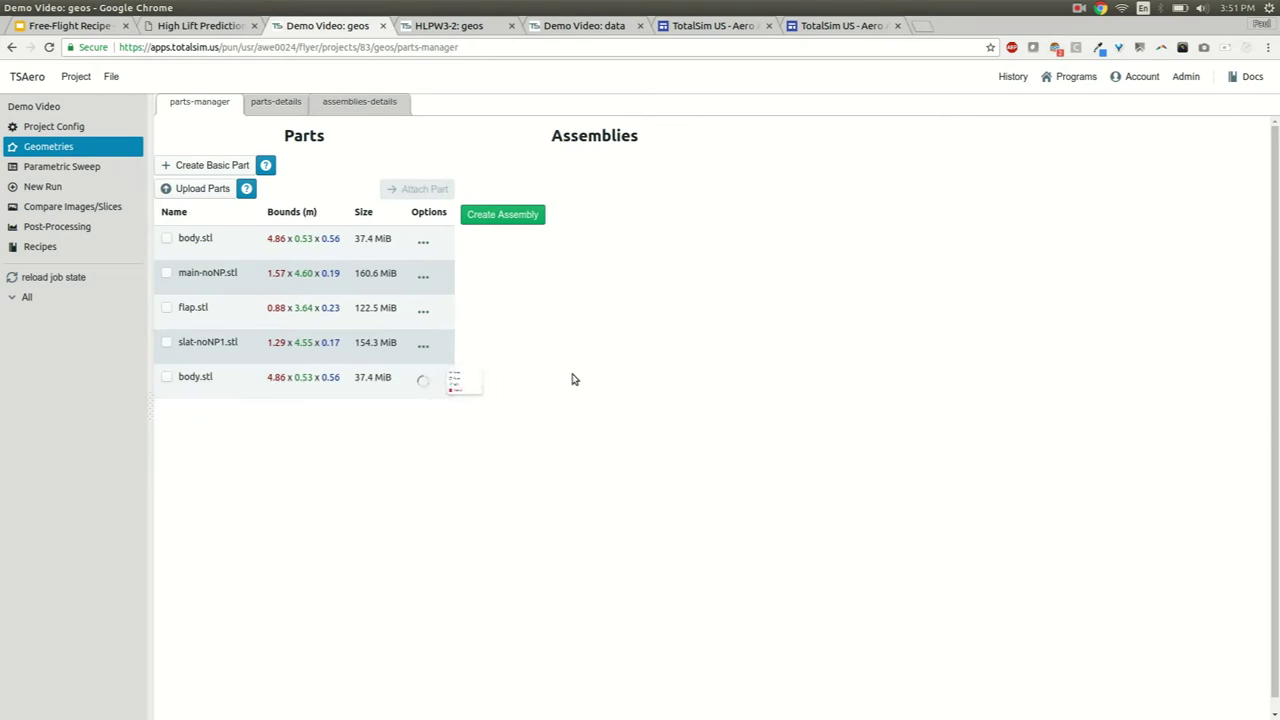
Create an assembly named 'test' and set its type to GroupAssm
{"action": "left_click", "coordinate": [503, 216]}
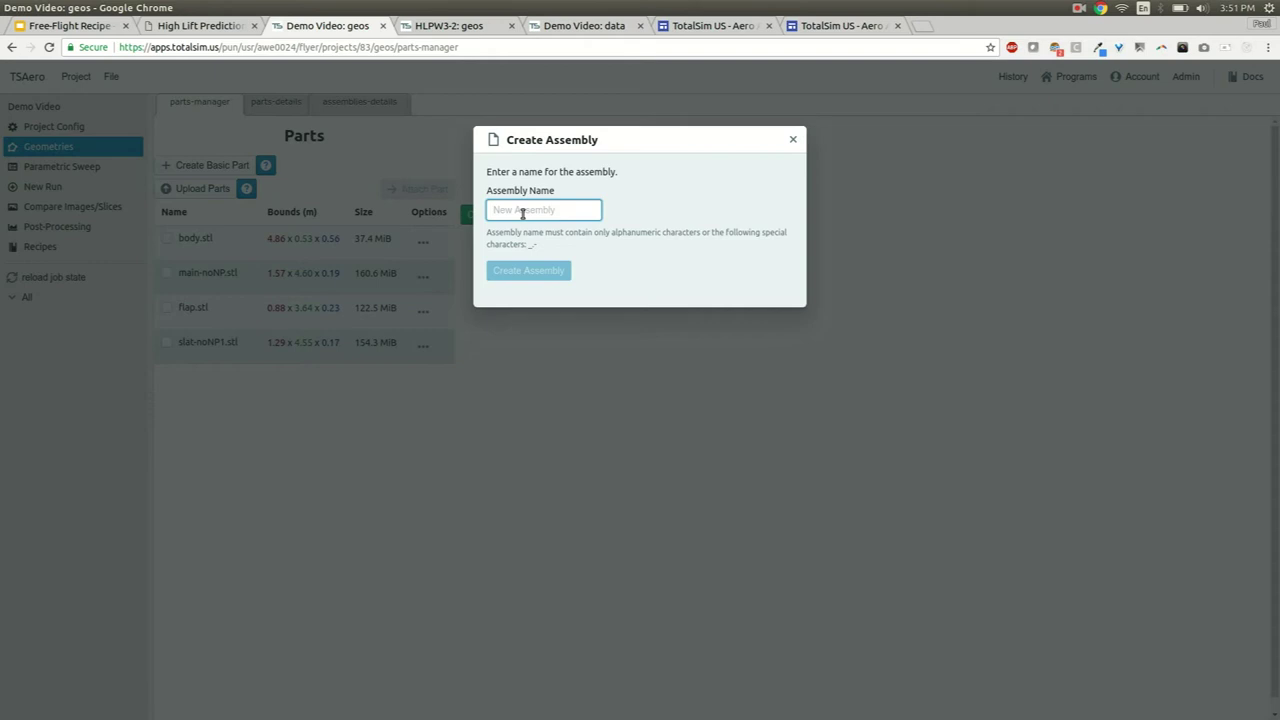
{"action": "type", "text": "test"}
{"action": "left_click", "coordinate": [557, 265]}
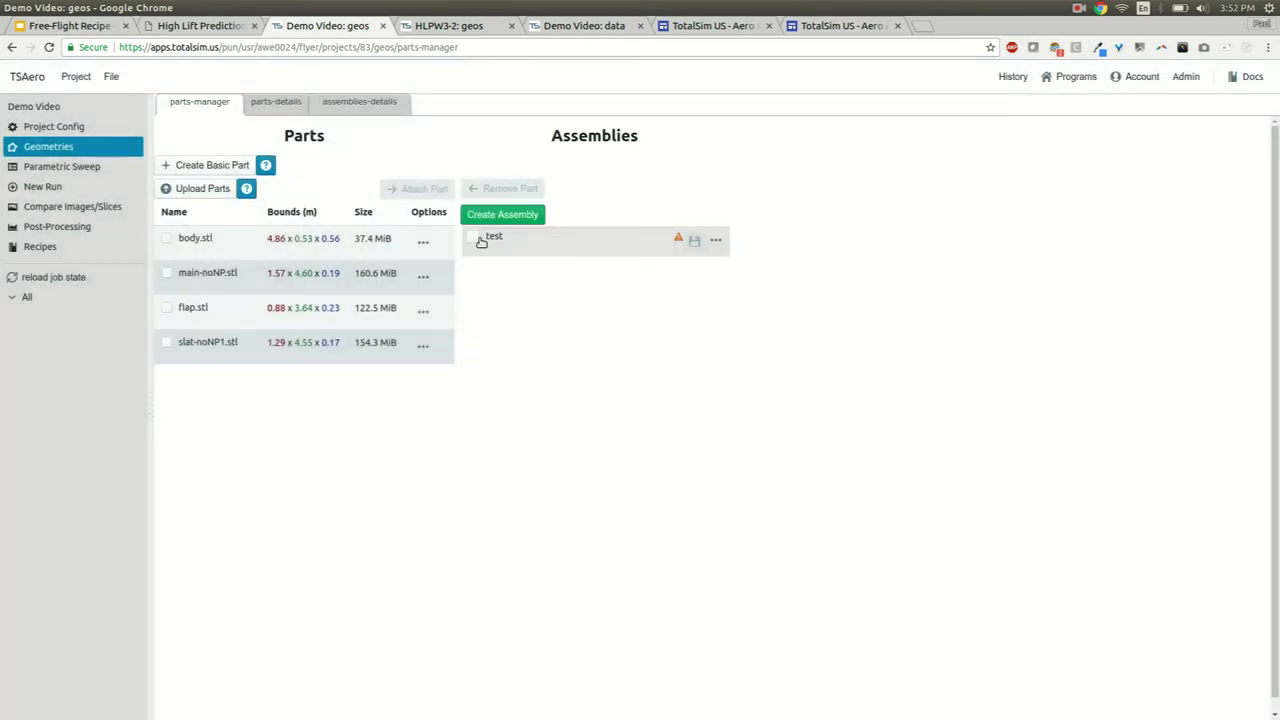
{"action": "left_click", "coordinate": [715, 240]}
{"action": "left_click", "coordinate": [763, 250]}
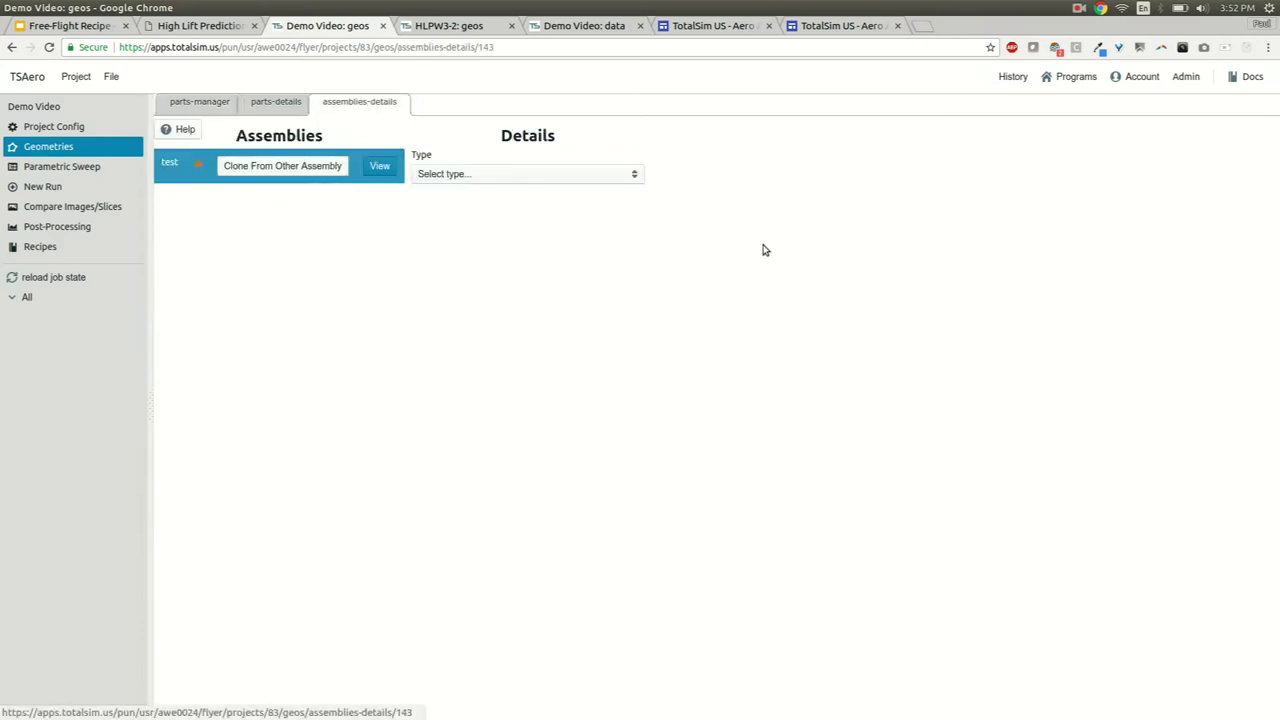
{"action": "left_click", "coordinate": [489, 174]}
{"action": "left_click", "coordinate": [480, 199]}
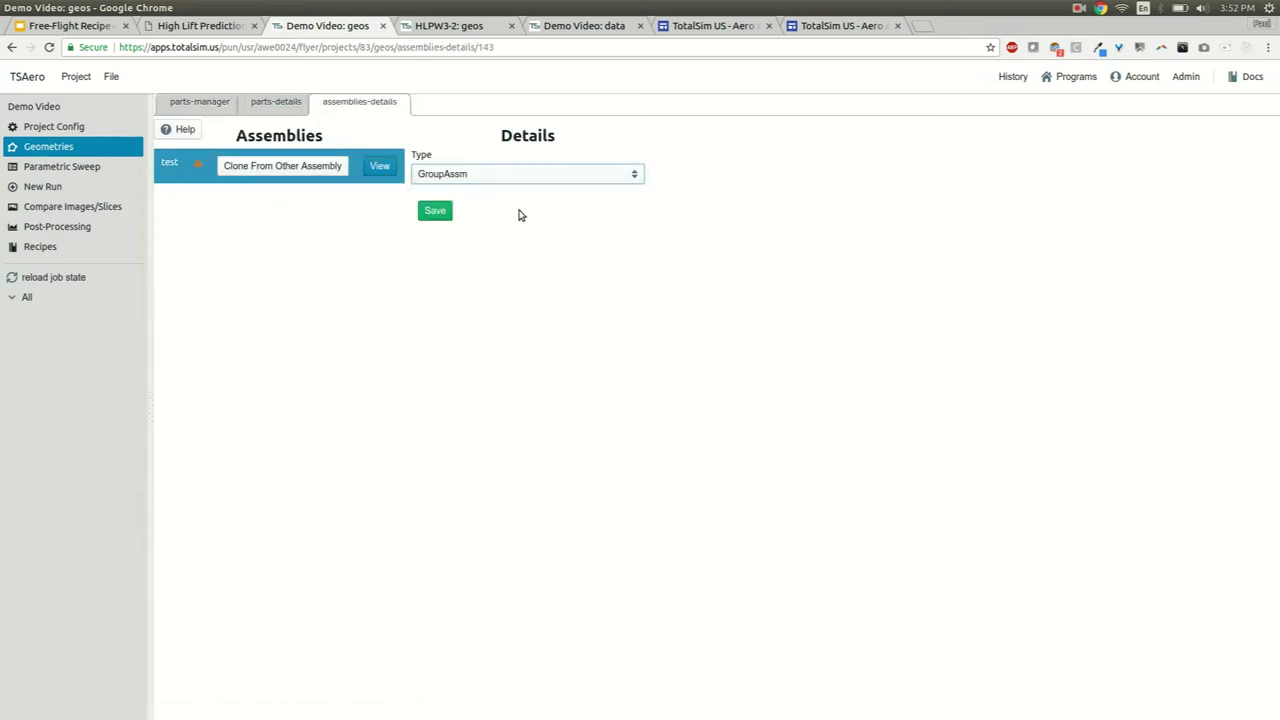
{"action": "left_click", "coordinate": [433, 210]}
{"action": "left_click", "coordinate": [434, 209]}
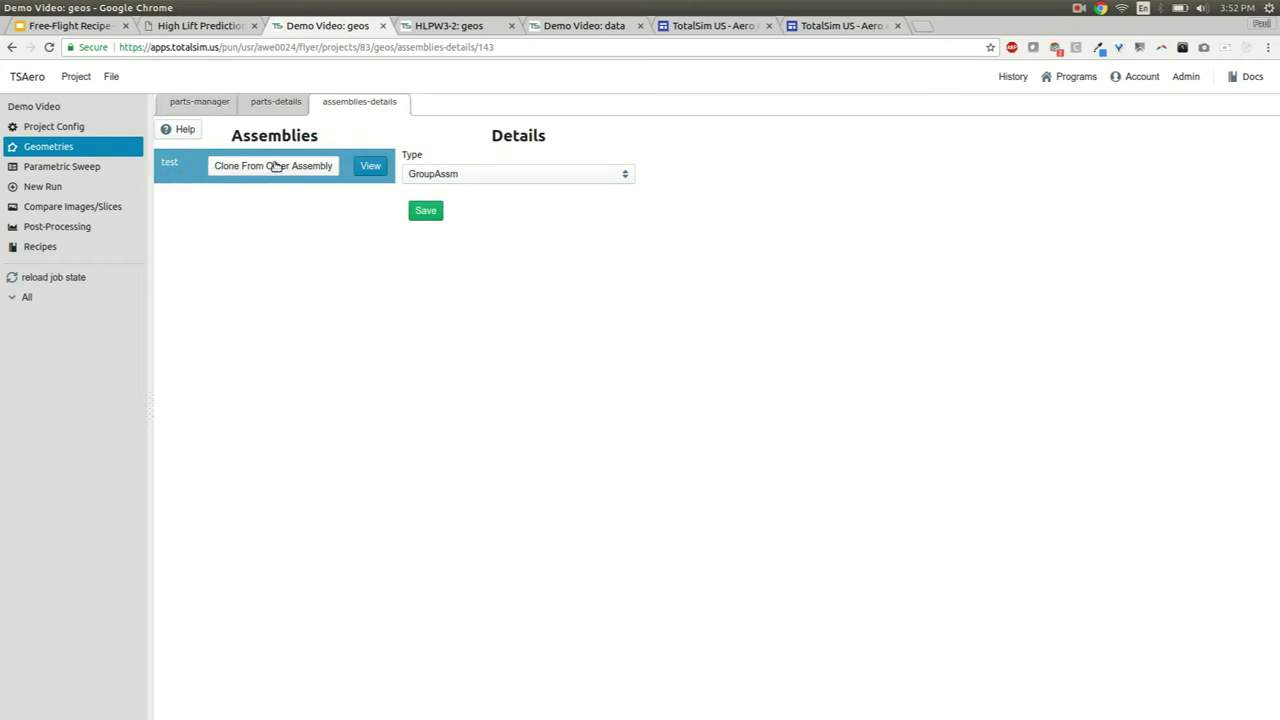
Attach flap.stl and slat-noNP1.stl to the test assembly, then remove both again
{"action": "left_click", "coordinate": [200, 102]}
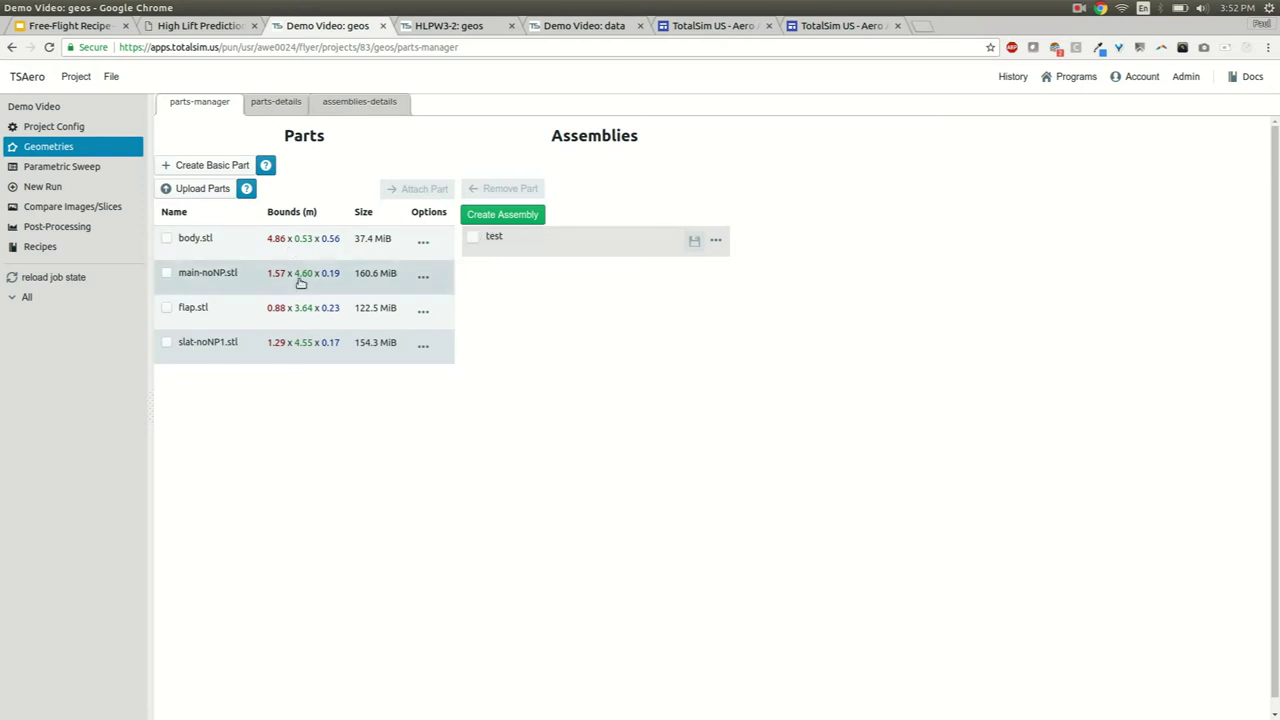
{"action": "left_click", "coordinate": [474, 239]}
{"action": "left_click", "coordinate": [167, 342]}
{"action": "left_click", "coordinate": [167, 308]}
{"action": "left_click", "coordinate": [416, 190]}
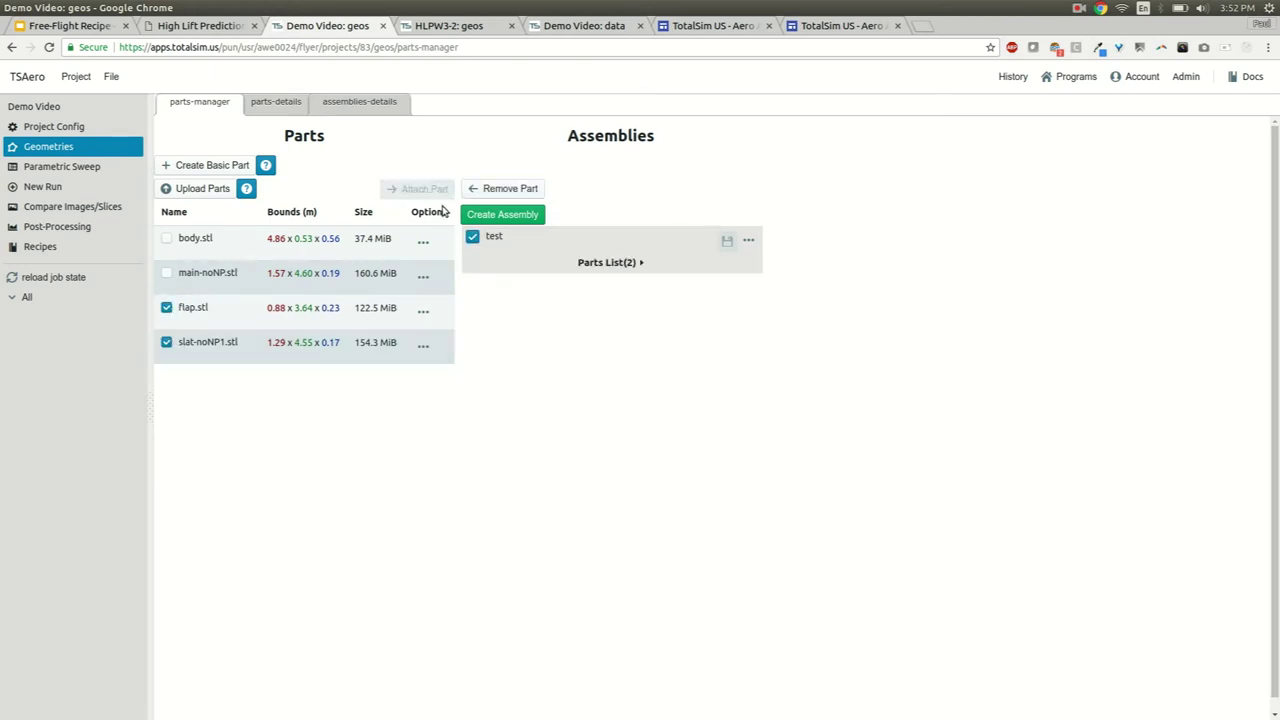
{"action": "left_click", "coordinate": [560, 264]}
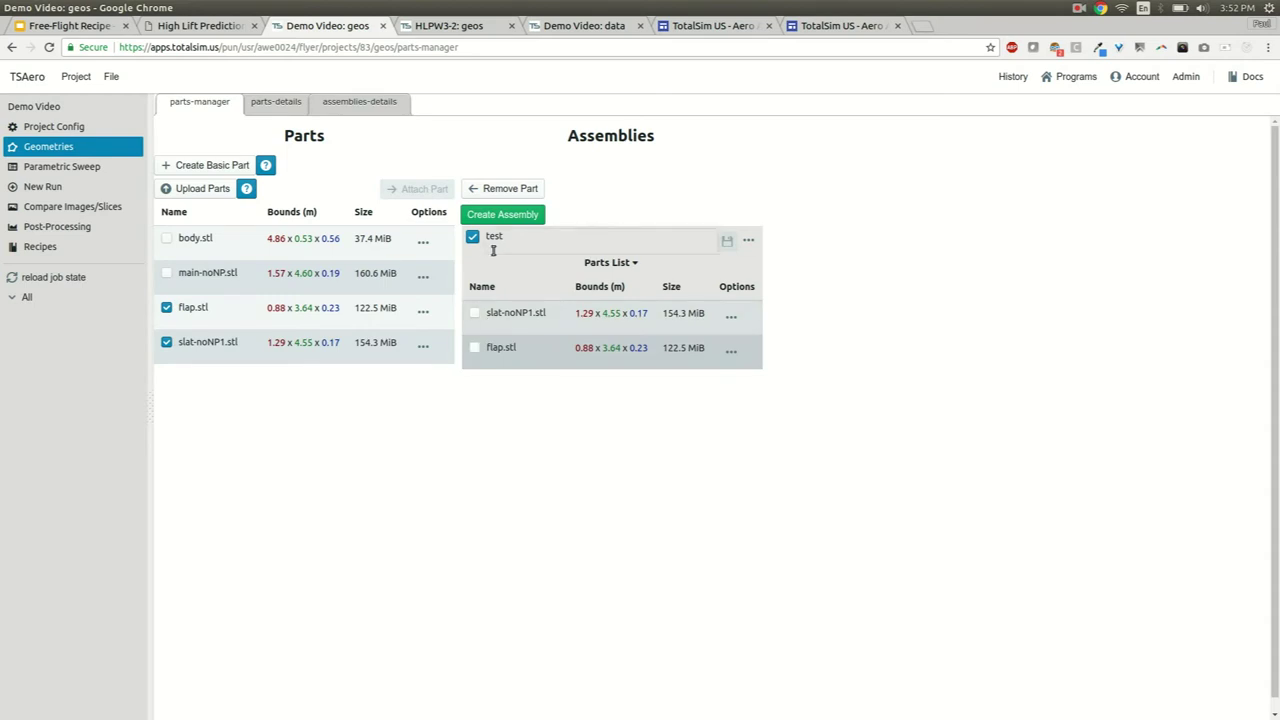
{"action": "left_click", "coordinate": [474, 349]}
{"action": "left_click", "coordinate": [476, 314]}
{"action": "left_click", "coordinate": [497, 189]}
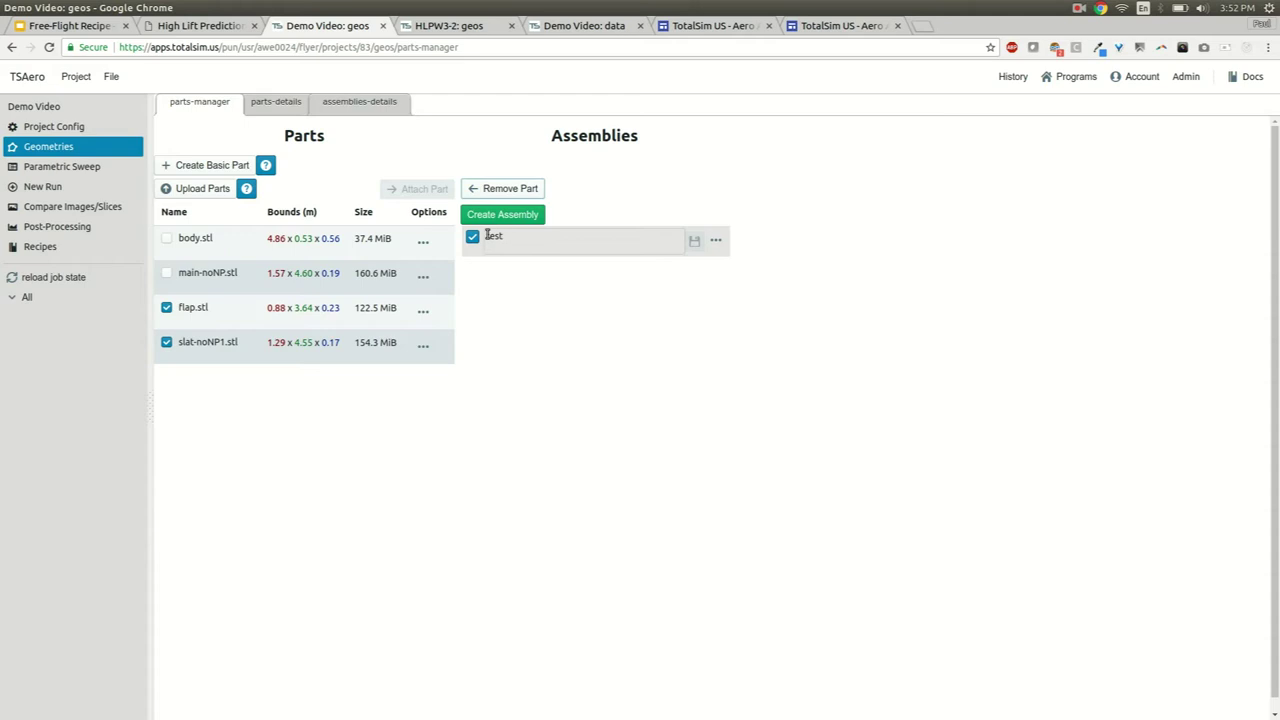
Create a new parametric sweep on the FreeFlight-0.0.1 recipe and name it RUN001
{"action": "left_click", "coordinate": [43, 170]}
{"action": "left_click", "coordinate": [203, 112]}
{"action": "left_click", "coordinate": [176, 162]}
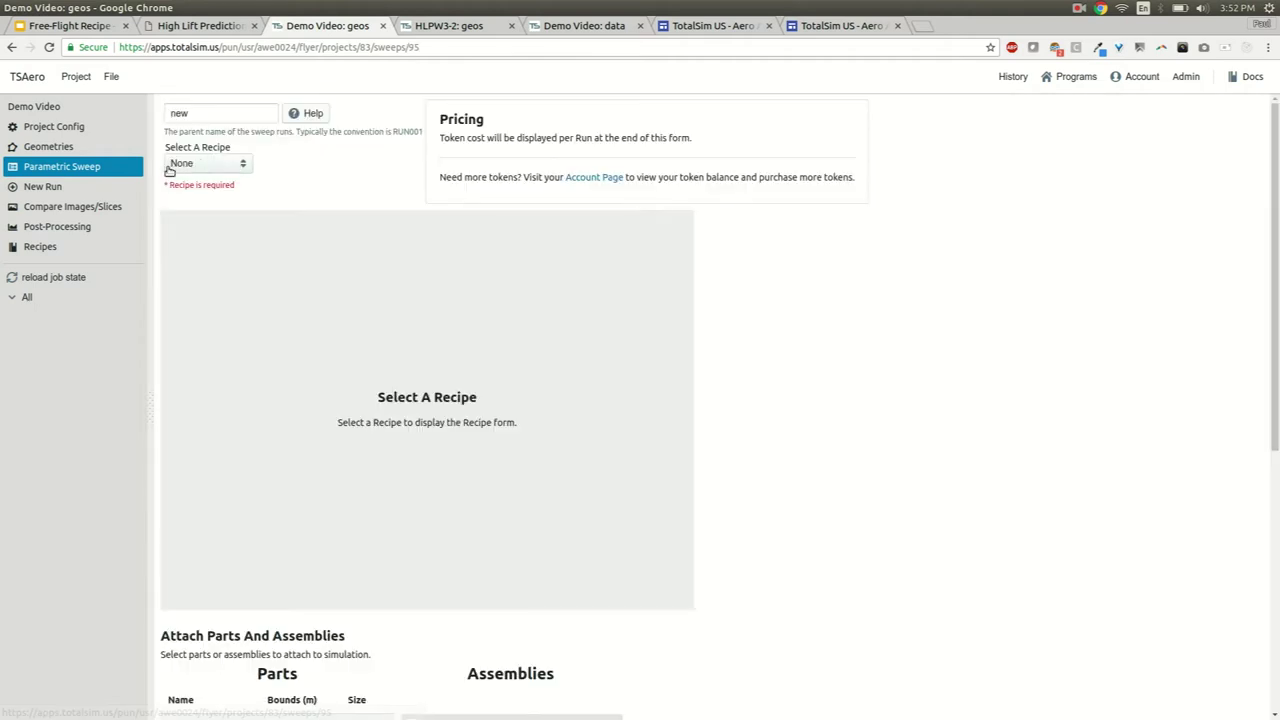
{"action": "left_click", "coordinate": [188, 166]}
{"action": "left_click", "coordinate": [206, 186]}
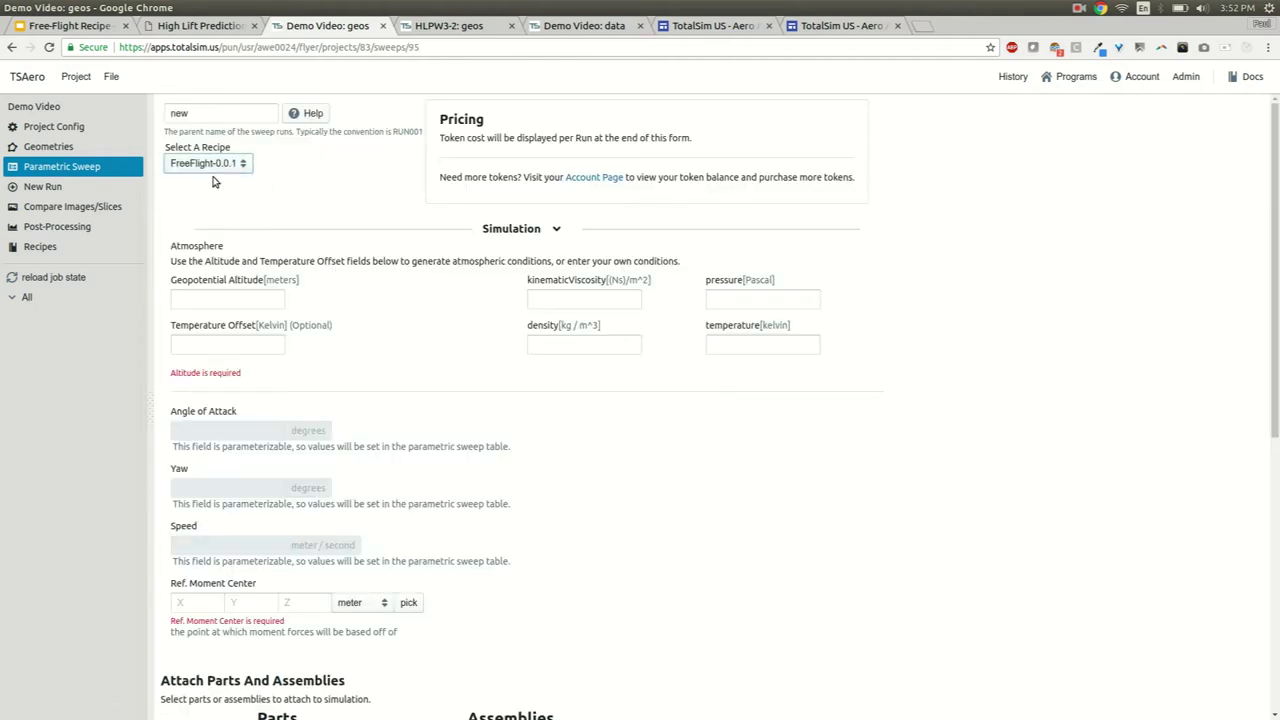
{"action": "double_click", "coordinate": [219, 115]}
{"action": "type", "text": "testSeri"}
{"action": "key", "text": "BackSpace"}
{"action": "key", "text": "BackSpace"}
{"action": "key", "text": "BackSpace"}
{"action": "key", "text": "BackSpace"}
{"action": "key", "text": "BackSpace"}
{"action": "key", "text": "BackSpace"}
{"action": "key", "text": "BackSpace"}
{"action": "type", "text": "RUN001"}
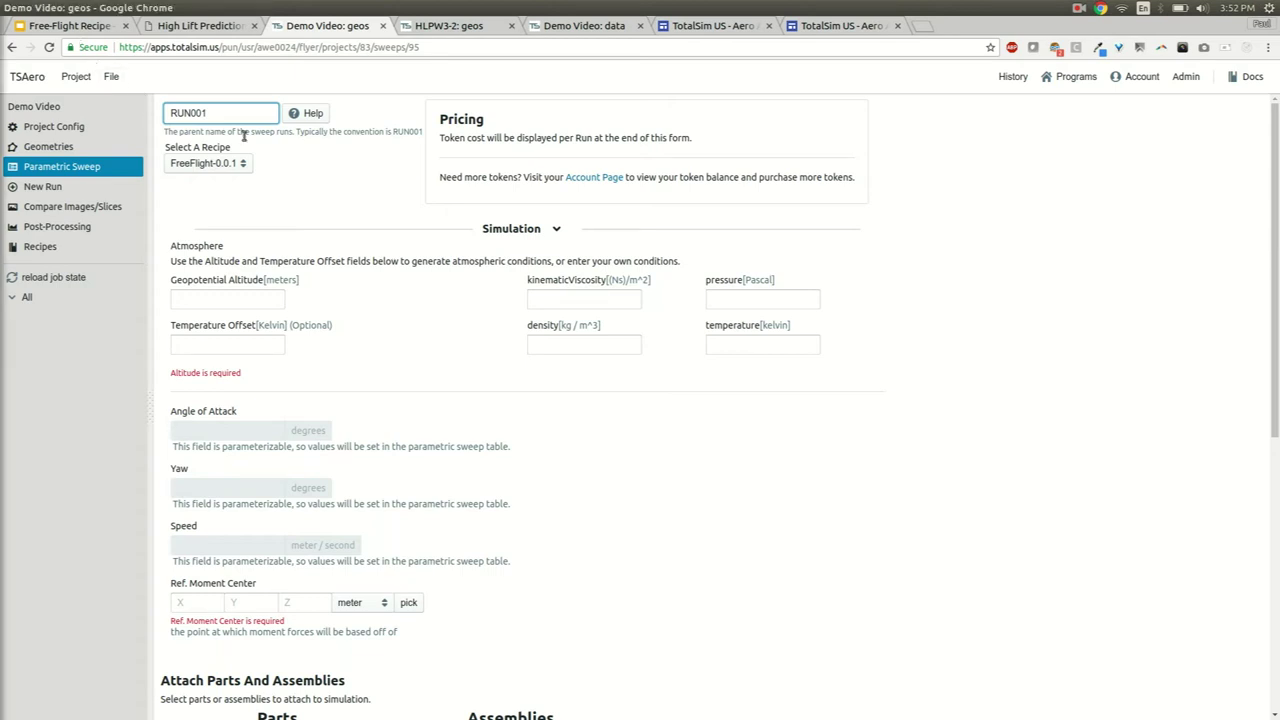
Enter a geopotential altitude of 0 m and a temperature offset of 10 K
{"action": "left_click", "coordinate": [222, 296]}
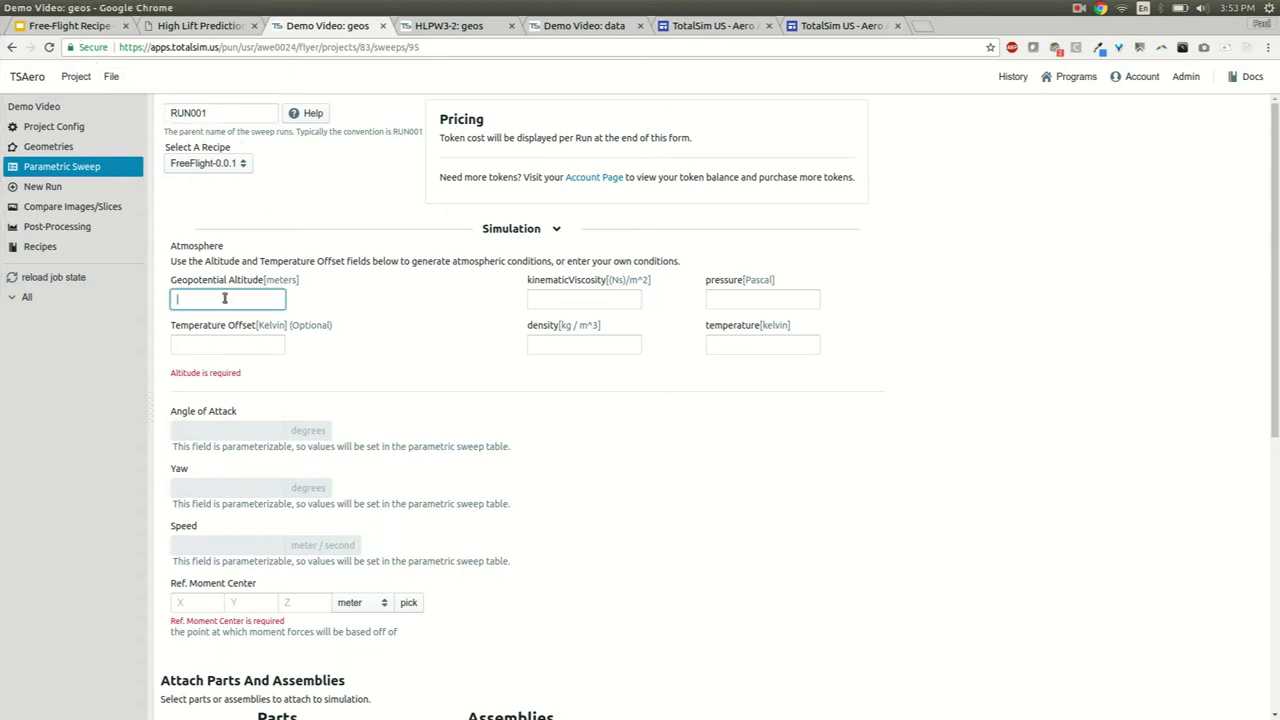
{"action": "type", "text": "0"}
{"action": "scroll", "coordinate": [330, 300], "scroll_direction": "down", "scroll_amount": 2}
{"action": "left_click", "coordinate": [471, 243]}
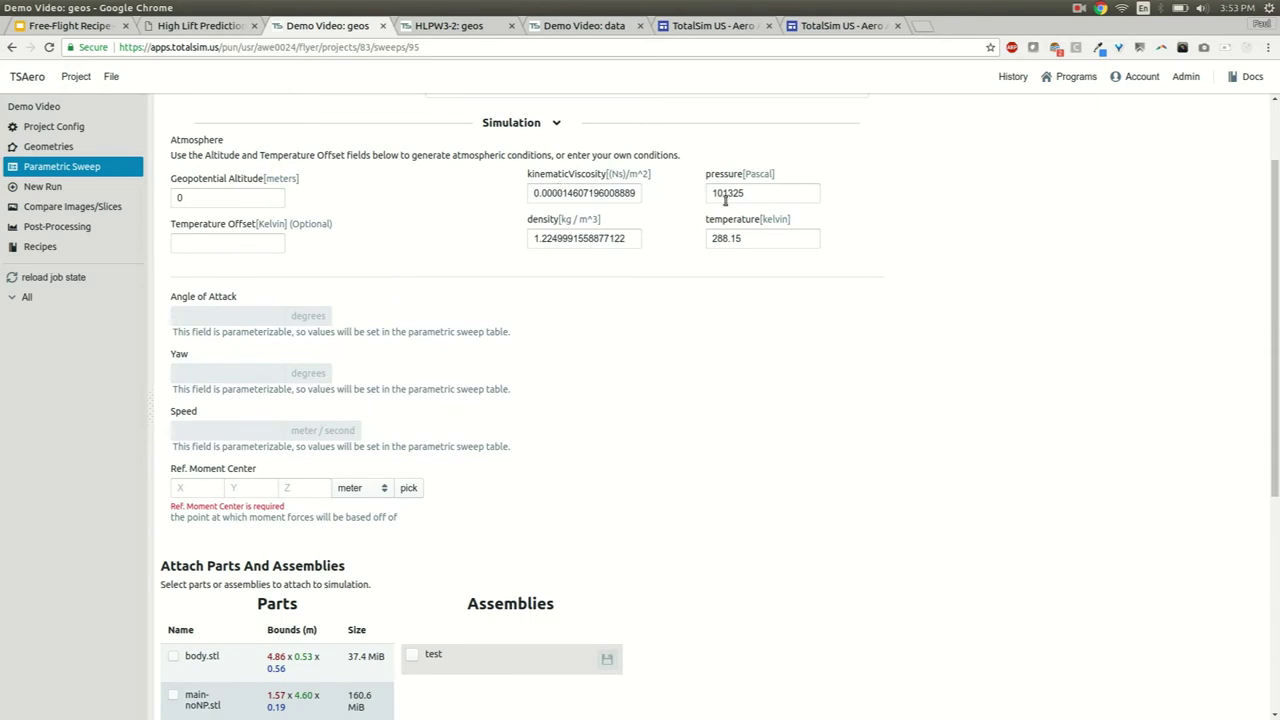
{"action": "left_click", "coordinate": [205, 242]}
{"action": "type", "text": "10"}
{"action": "left_click", "coordinate": [405, 232]}
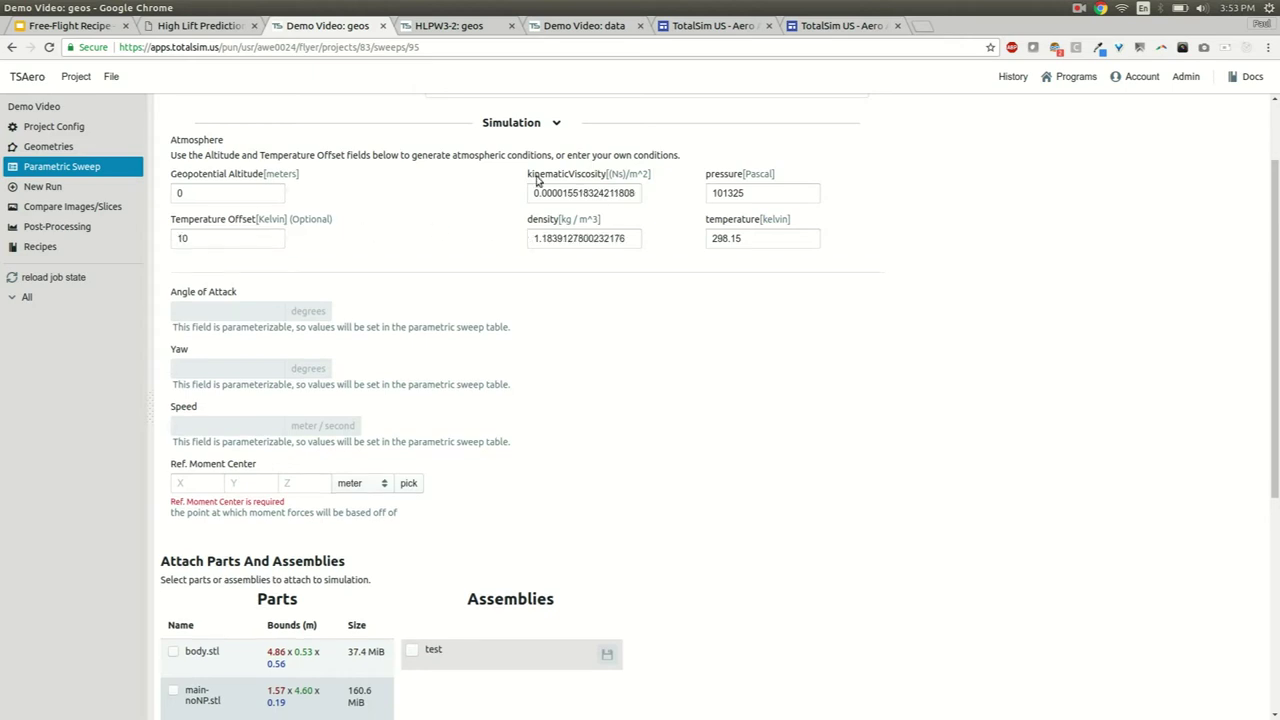
{"action": "left_click", "coordinate": [186, 238]}
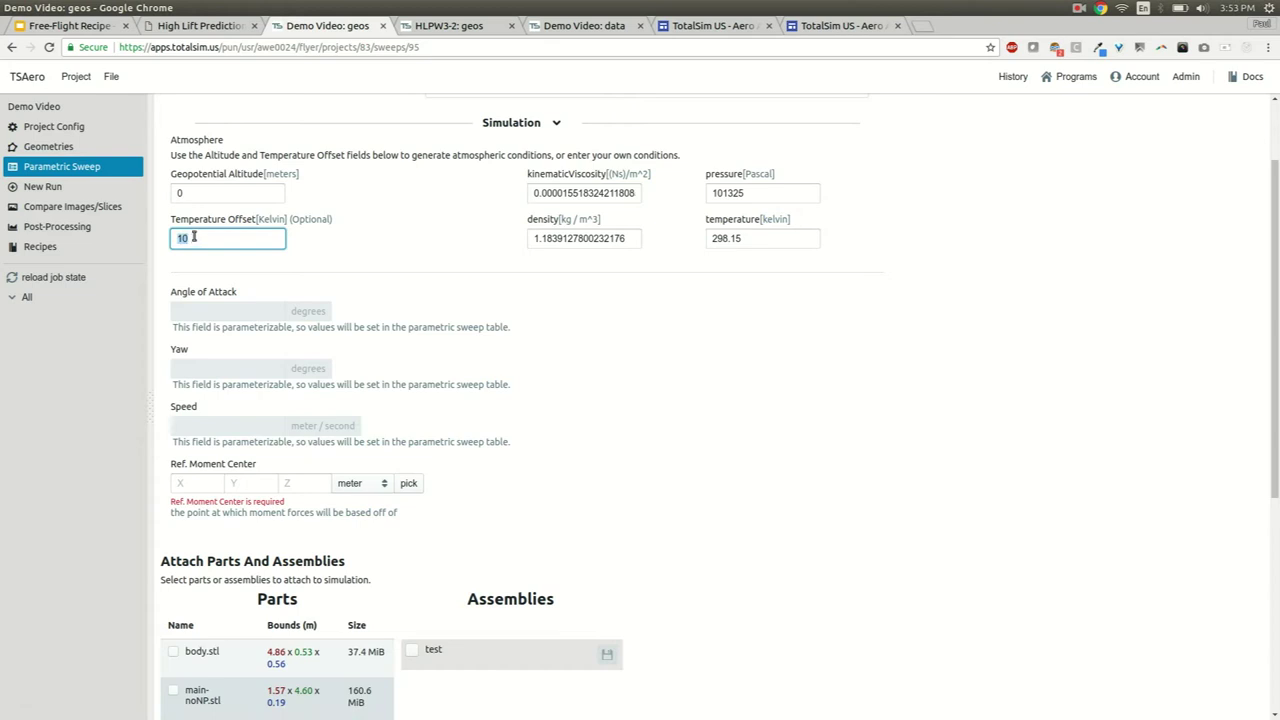
Clear the Temperature Offset and set the reference moment centre to 0, 0, 0
{"action": "key", "text": "BackSpace"}
{"action": "left_click", "coordinate": [434, 258]}
{"action": "scroll", "coordinate": [430, 270], "scroll_direction": "down", "scroll_amount": 2}
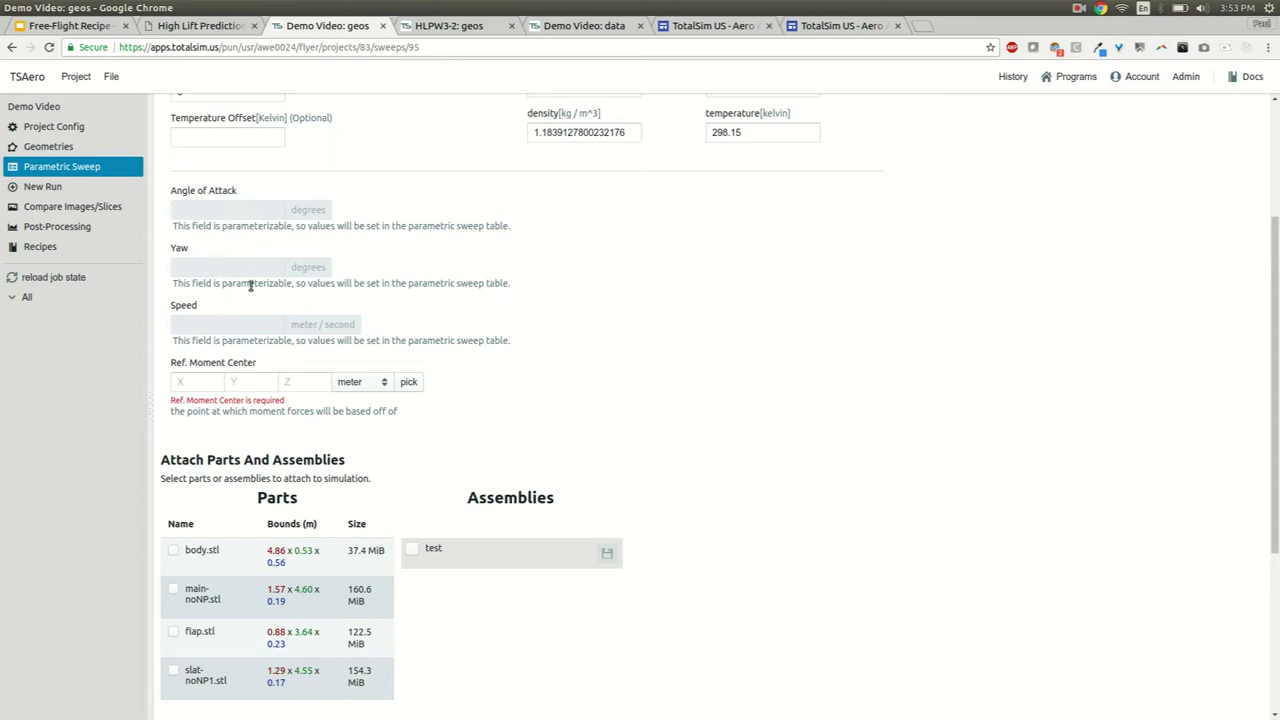
{"action": "scroll", "coordinate": [250, 285], "scroll_direction": "down", "scroll_amount": 1}
{"action": "scroll", "coordinate": [208, 360], "scroll_direction": "up", "scroll_amount": 2}
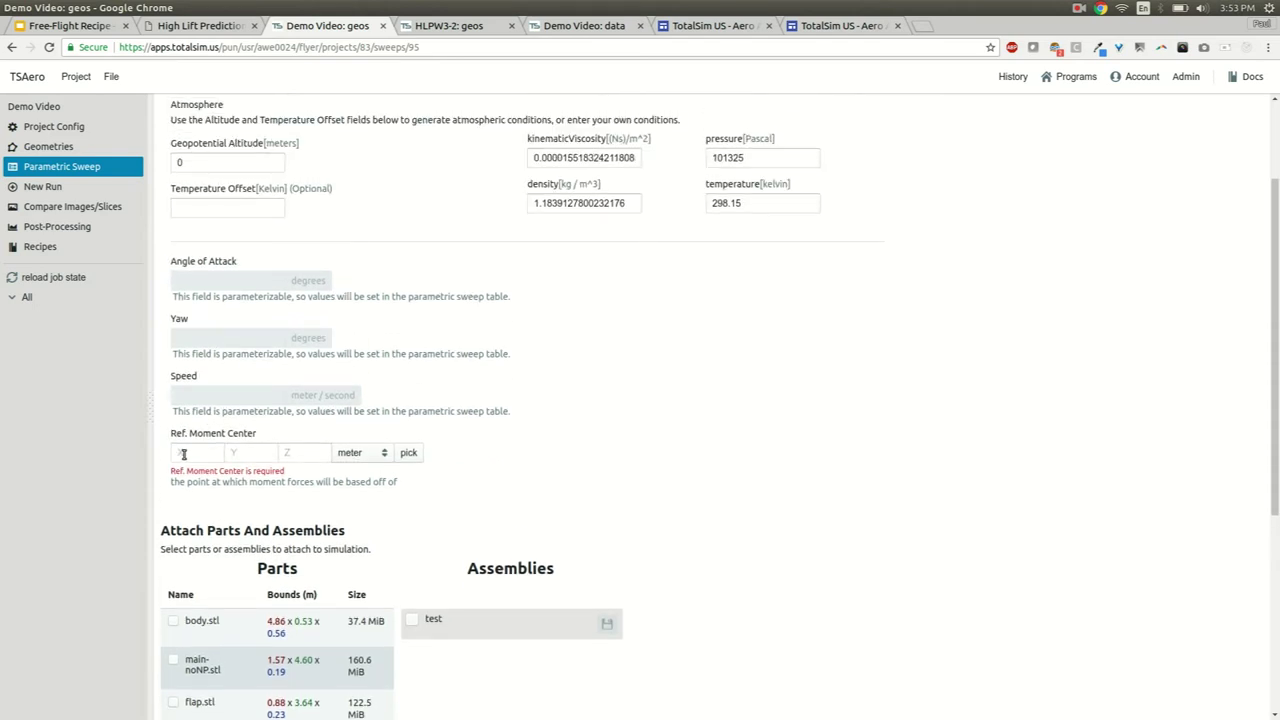
{"action": "left_click", "coordinate": [185, 453]}
{"action": "type", "text": "0"}
{"action": "key", "text": "Tab"}
{"action": "type", "text": "0"}
{"action": "key", "text": "Tab"}
{"action": "type", "text": "0"}
{"action": "left_click", "coordinate": [436, 482]}
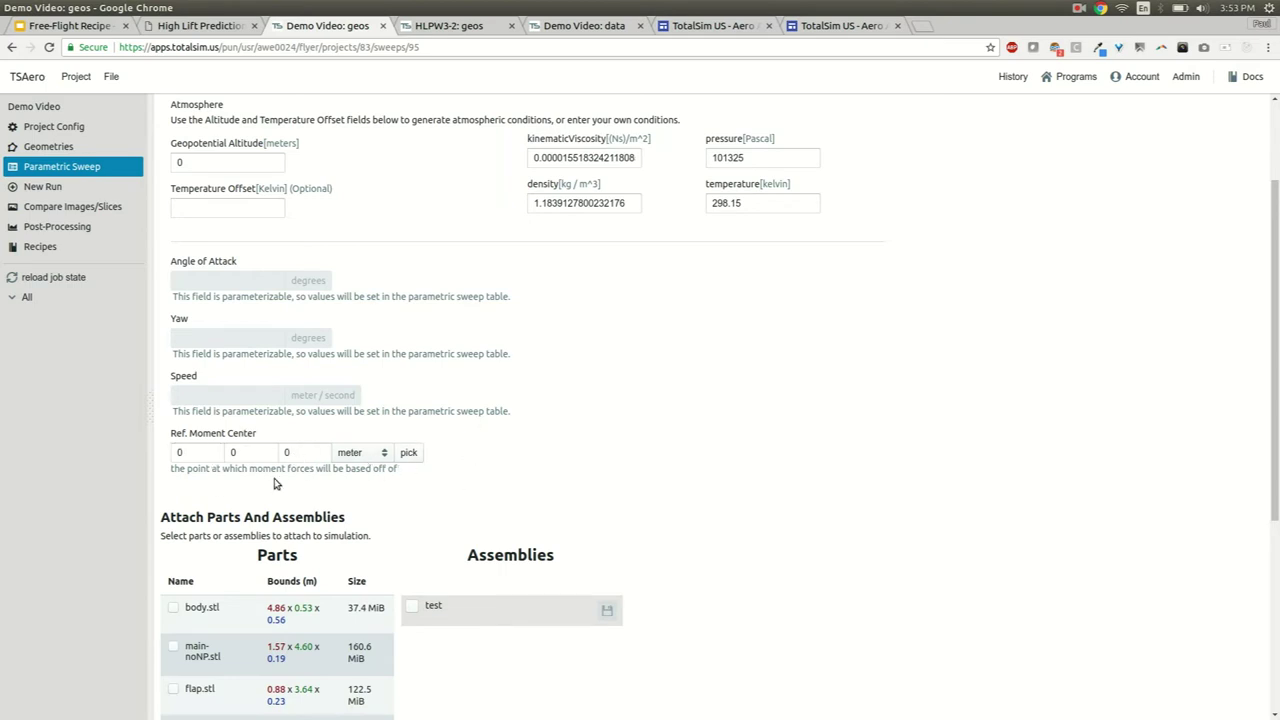
Attach slat-noNP1.stl, flap.stl, main-noNP.stl and body.stl, then save the sweep form
{"action": "scroll", "coordinate": [660, 507], "scroll_direction": "down", "scroll_amount": 3}
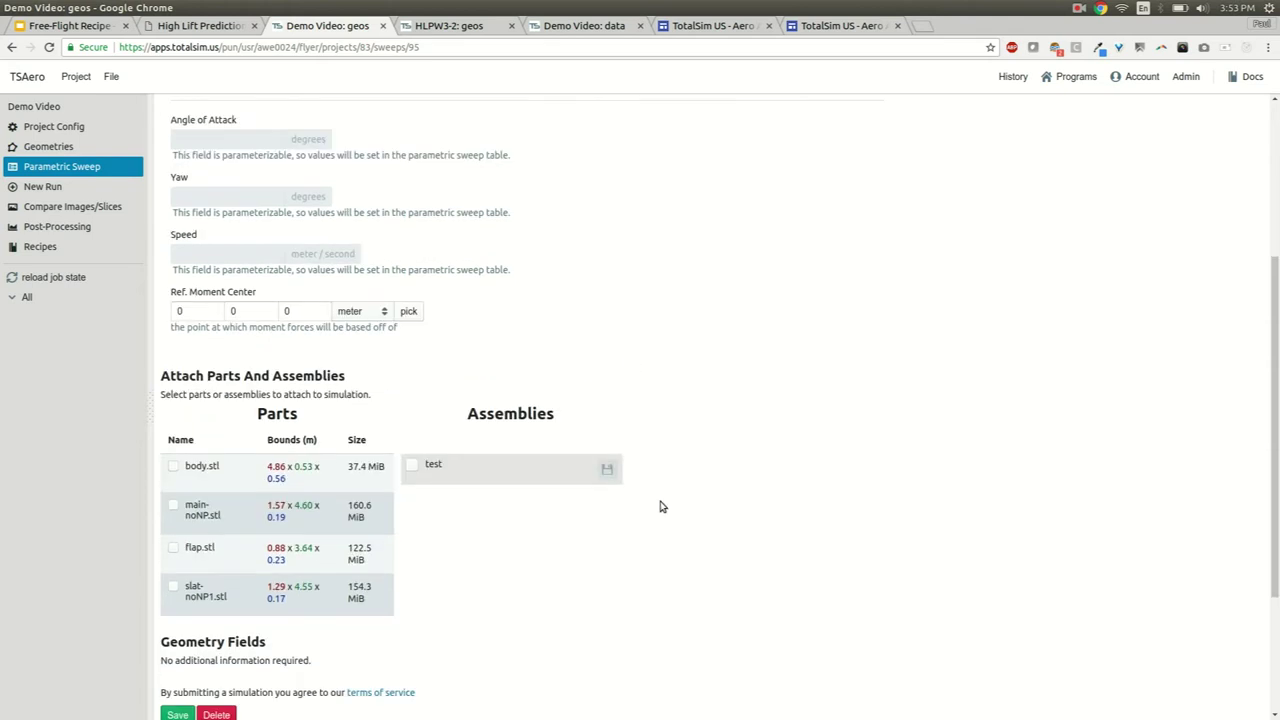
{"action": "scroll", "coordinate": [660, 507], "scroll_direction": "down", "scroll_amount": 3}
{"action": "left_click", "coordinate": [173, 410]}
{"action": "left_click", "coordinate": [173, 371]}
{"action": "left_click", "coordinate": [173, 328]}
{"action": "left_click", "coordinate": [173, 289]}
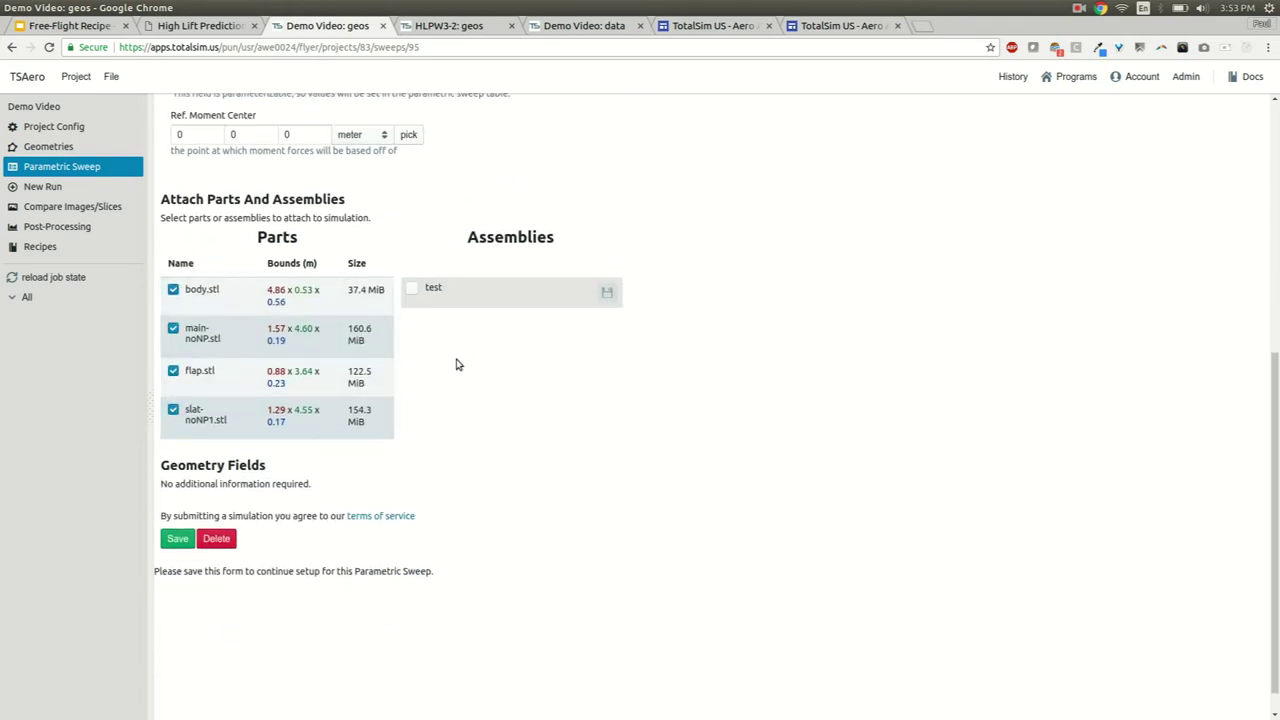
{"action": "left_click", "coordinate": [177, 539]}
Open the first sweep row's angle of attack cell for editing
{"action": "scroll", "coordinate": [462, 445], "scroll_direction": "down", "scroll_amount": 5}
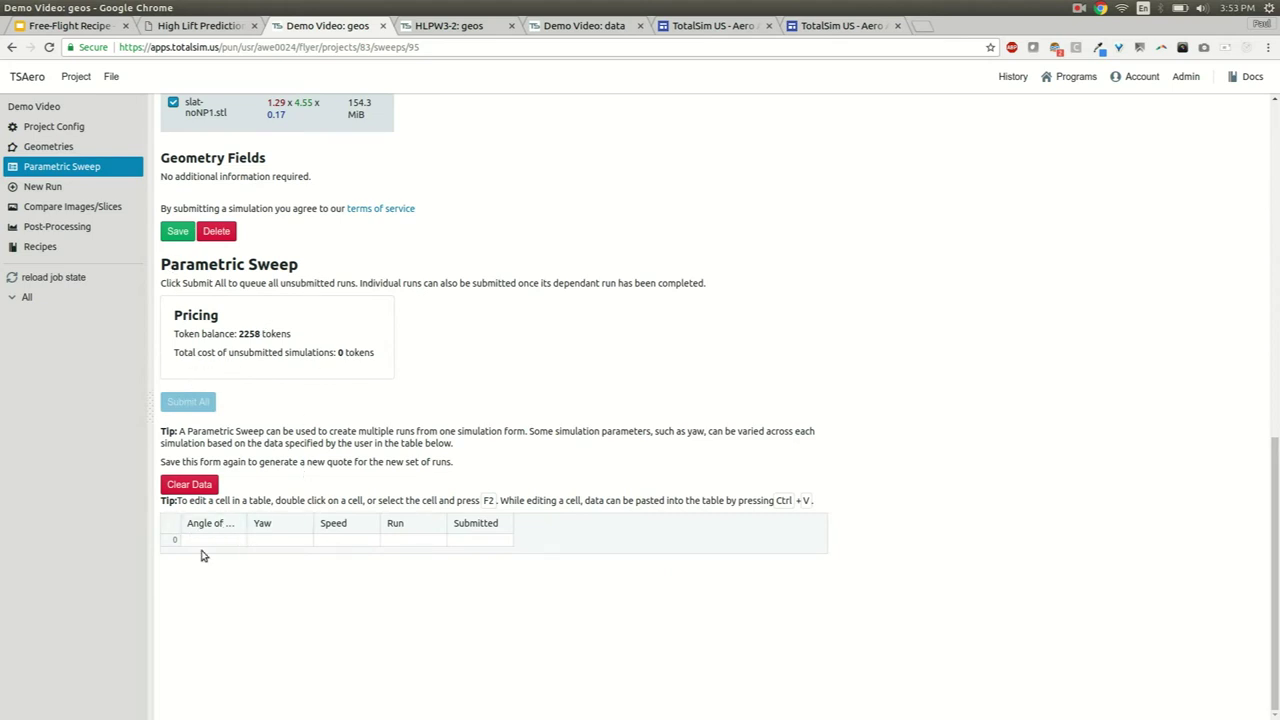
{"action": "scroll", "coordinate": [402, 420], "scroll_direction": "up", "scroll_amount": 5}
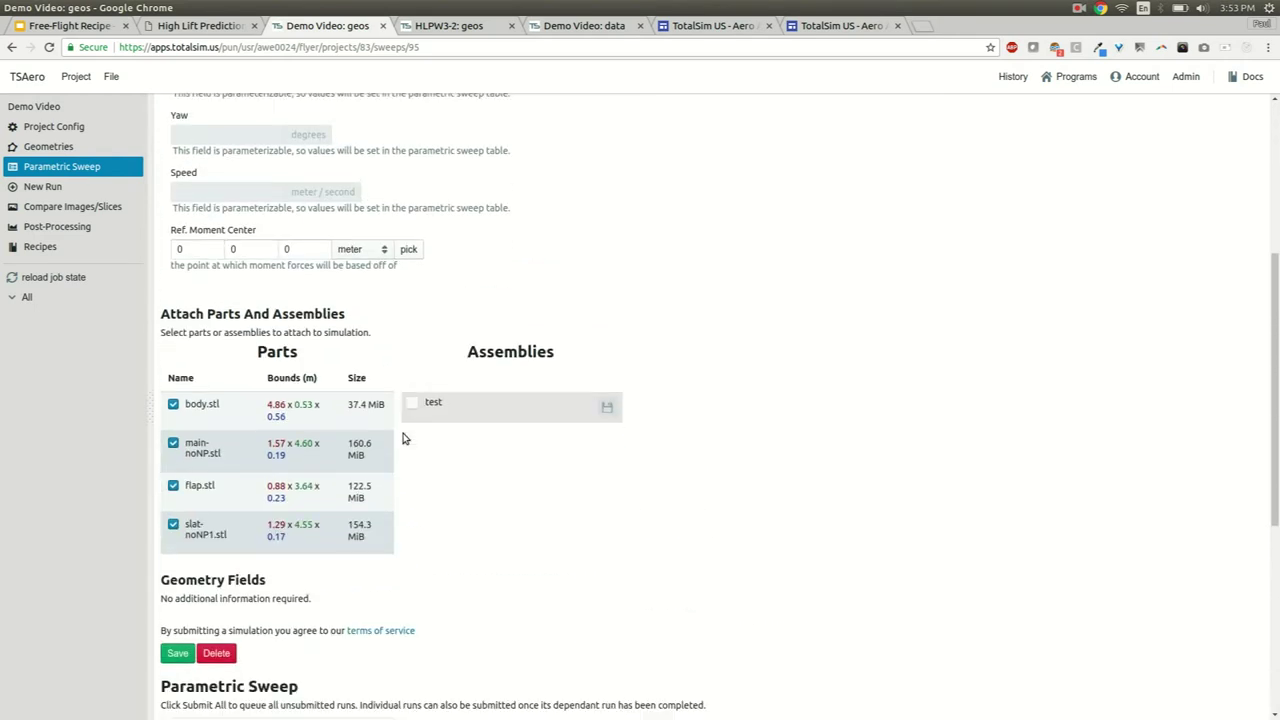
{"action": "scroll", "coordinate": [221, 538], "scroll_direction": "down", "scroll_amount": 5}
{"action": "left_click", "coordinate": [219, 538]}
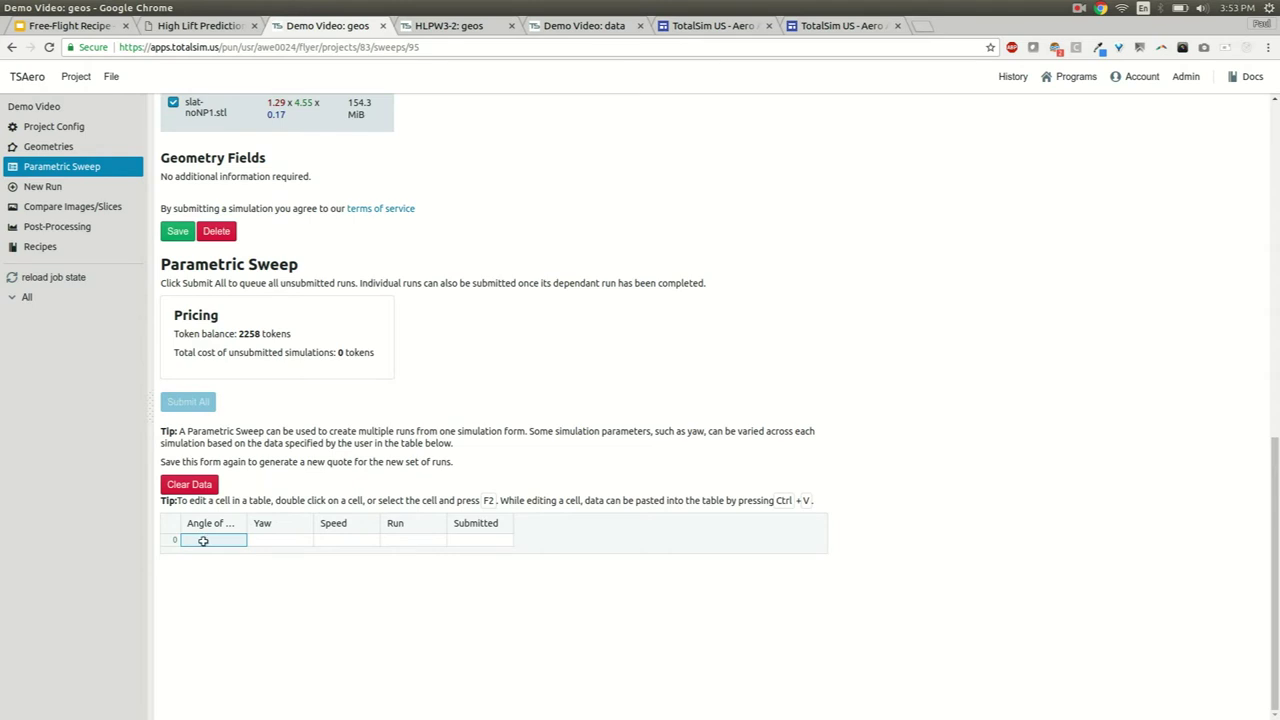
{"action": "double_click", "coordinate": [203, 540]}
Fill the first sweep run with angle of attack 0, yaw 0 and speed 40
{"action": "type", "text": "0"}
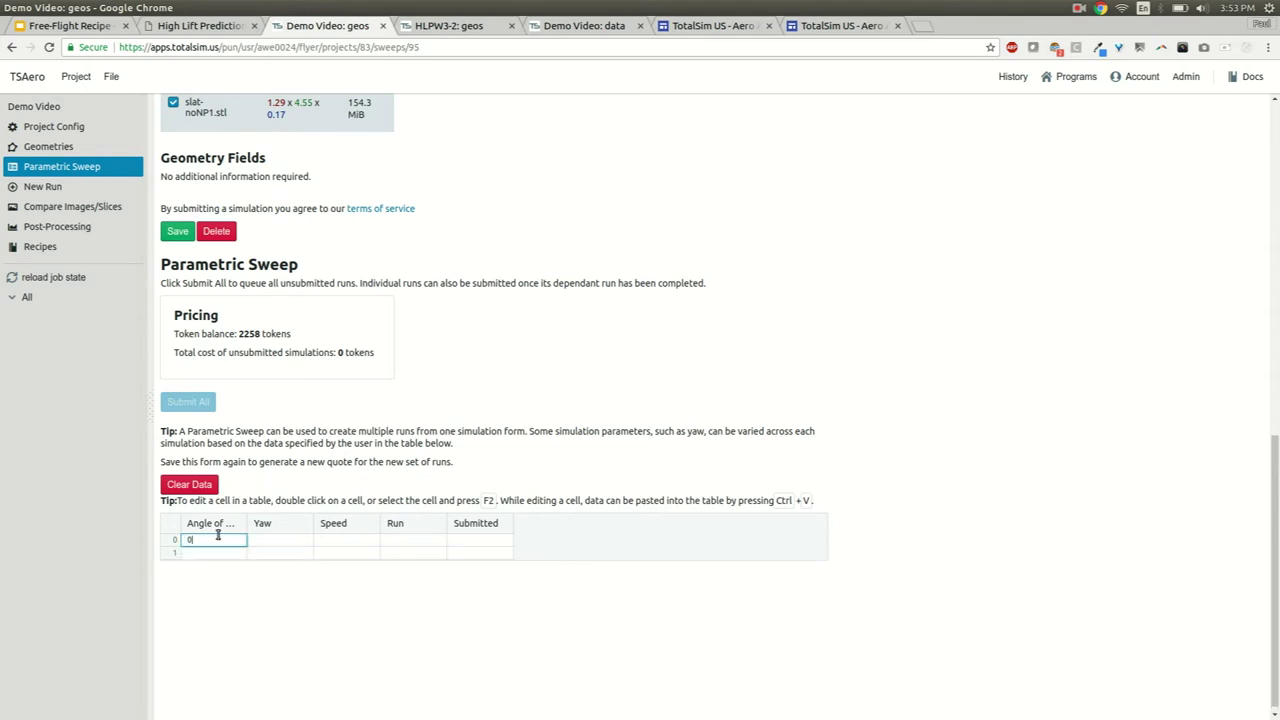
{"action": "left_click", "coordinate": [273, 539]}
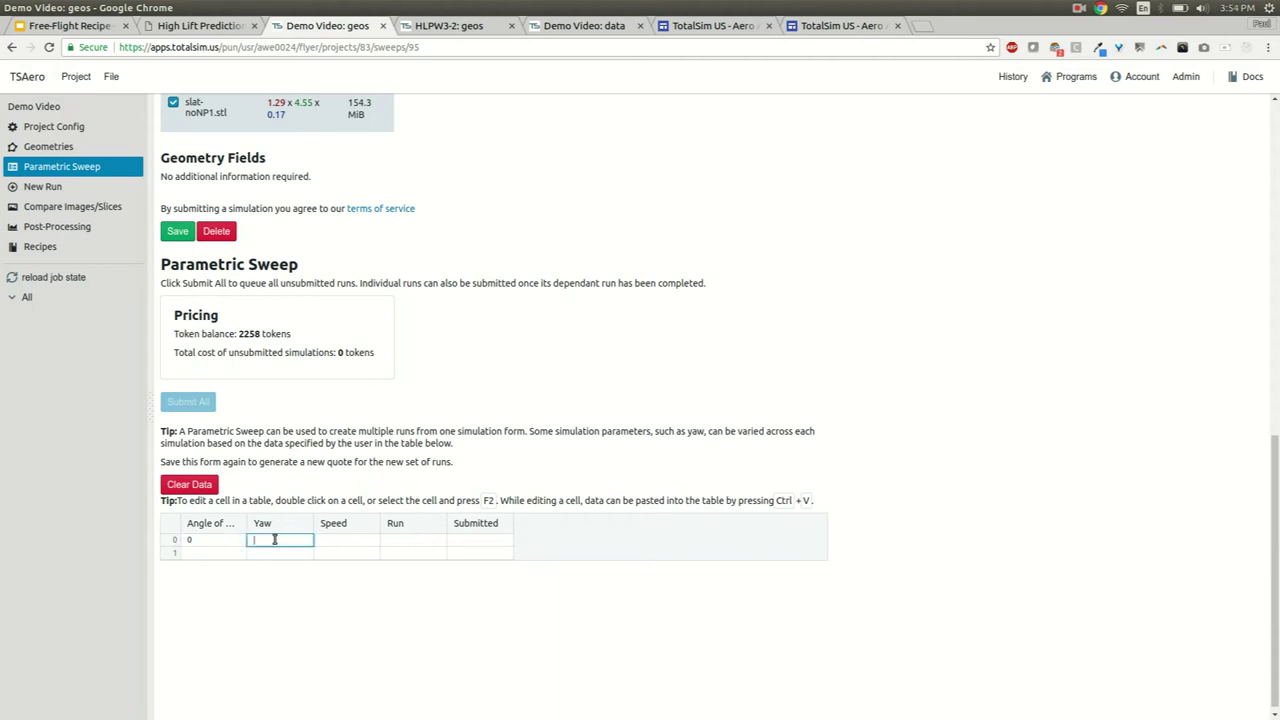
{"action": "type", "text": "0"}
{"action": "left_click", "coordinate": [345, 539]}
{"action": "double_click", "coordinate": [343, 538]}
{"action": "type", "text": "40"}
{"action": "left_click", "coordinate": [198, 550]}
Fill the second sweep run with angle 0, yaw 0 and speed 40
{"action": "left_click", "coordinate": [200, 540]}
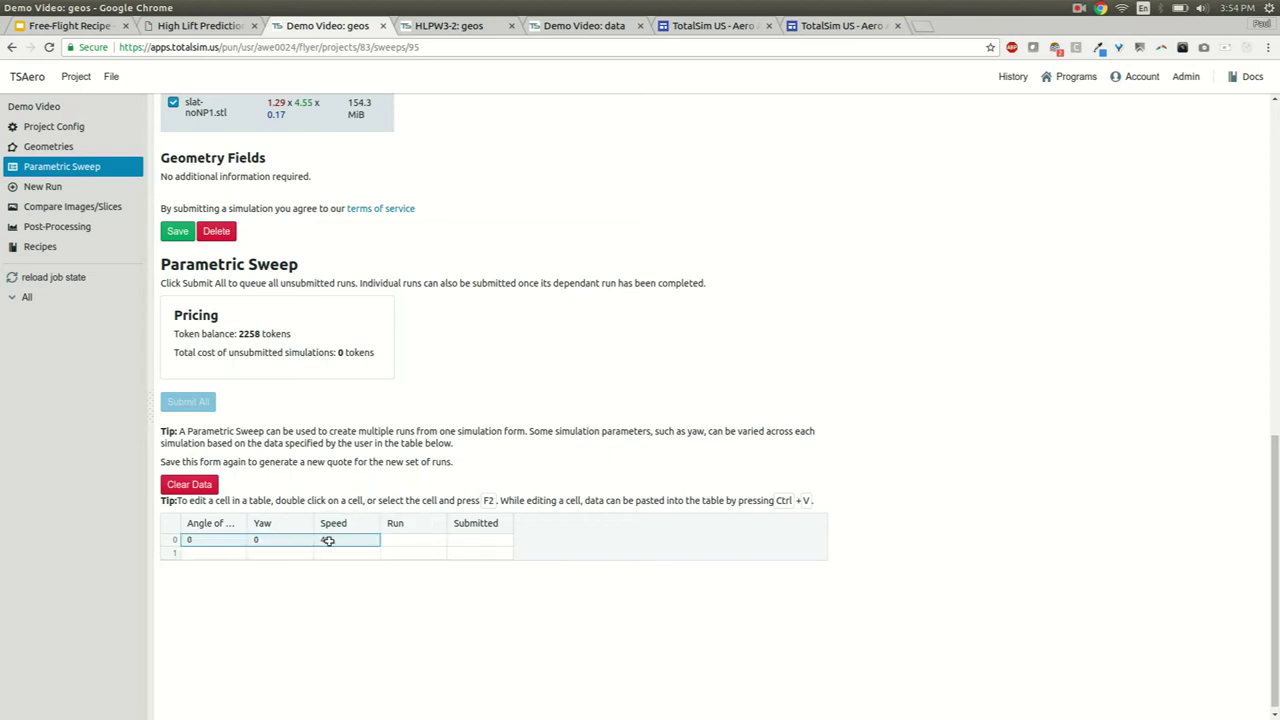
{"action": "double_click", "coordinate": [232, 555]}
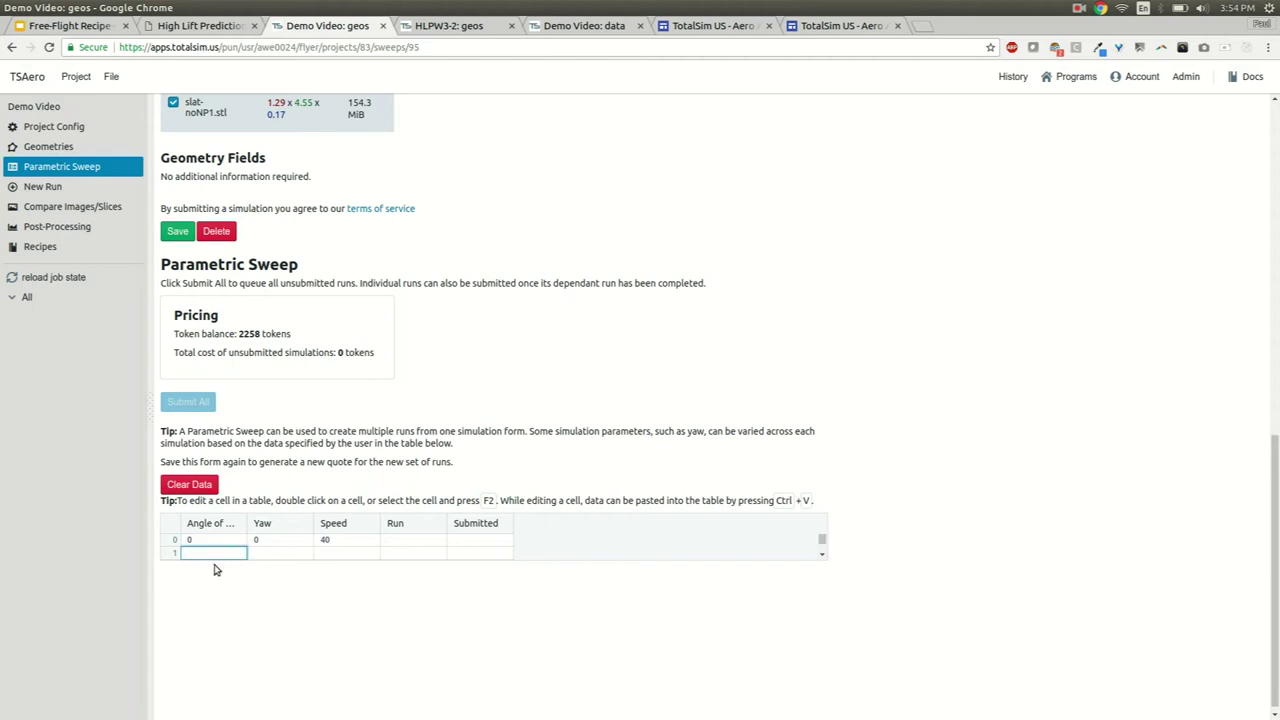
{"action": "key", "text": "Escape"}
{"action": "double_click", "coordinate": [198, 555]}
{"action": "type", "text": "0"}
{"action": "double_click", "coordinate": [268, 556]}
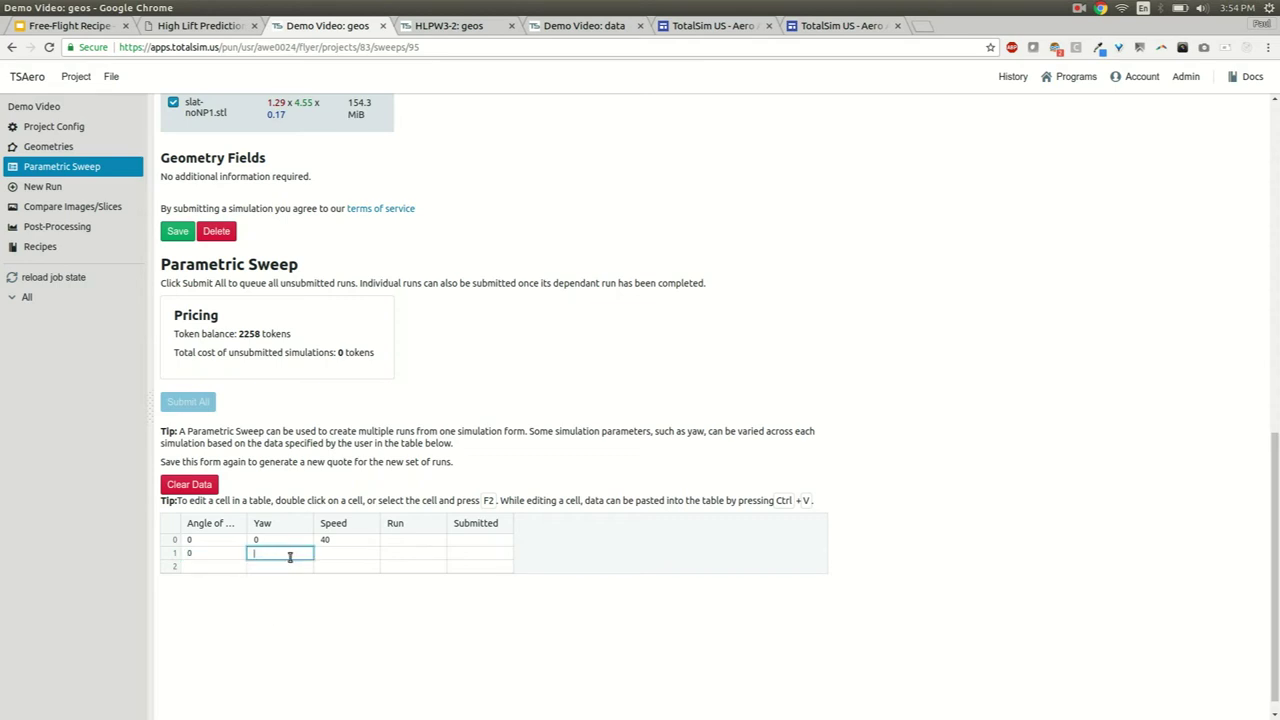
{"action": "left_click", "coordinate": [322, 550]}
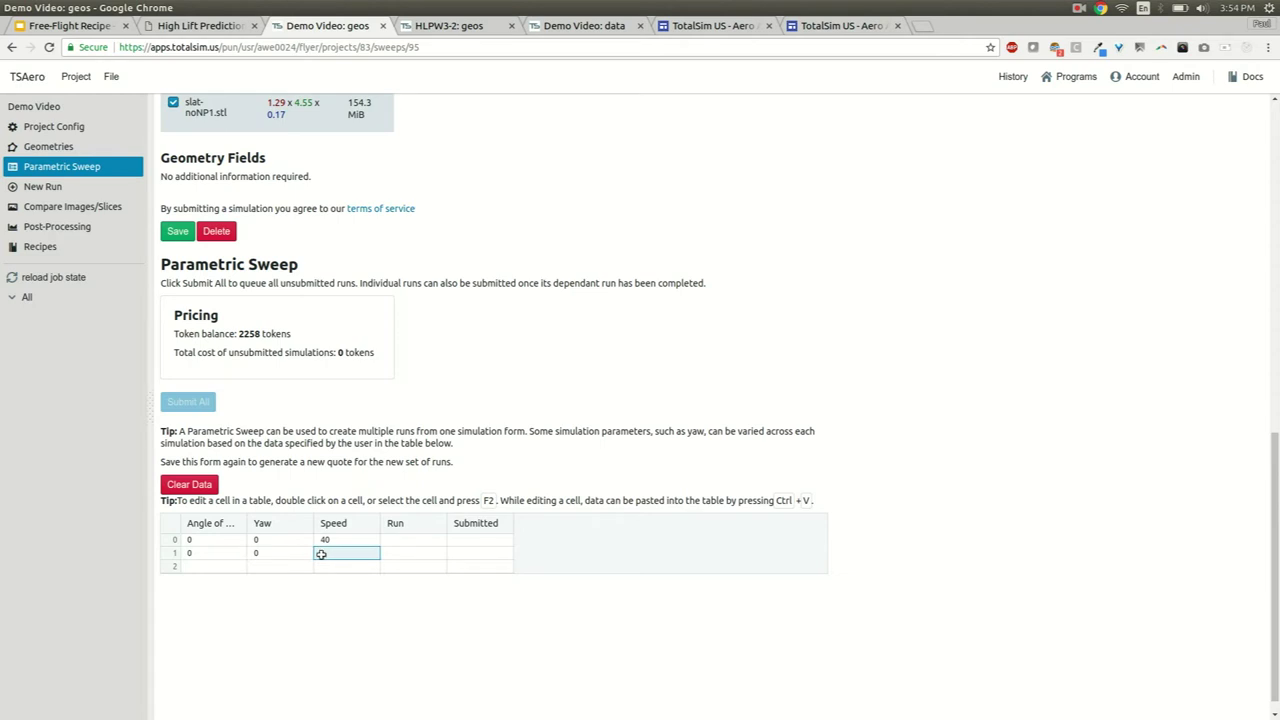
{"action": "double_click", "coordinate": [321, 554]}
{"action": "type", "text": "40"}
Fill the third sweep run with angle 0, yaw 0 and speed 40
{"action": "double_click", "coordinate": [232, 567]}
{"action": "type", "text": "0"}
{"action": "left_click", "coordinate": [267, 566]}
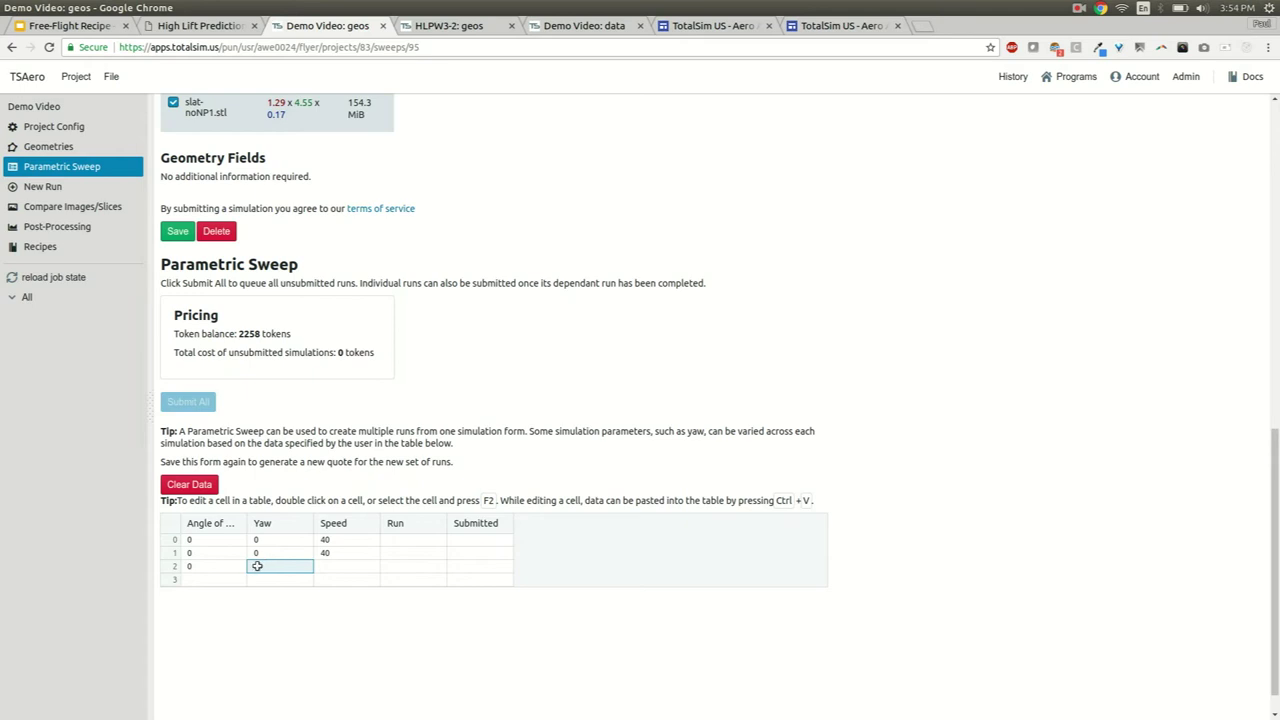
{"action": "double_click", "coordinate": [275, 567]}
{"action": "type", "text": "0"}
{"action": "left_click", "coordinate": [334, 569]}
{"action": "double_click", "coordinate": [326, 567]}
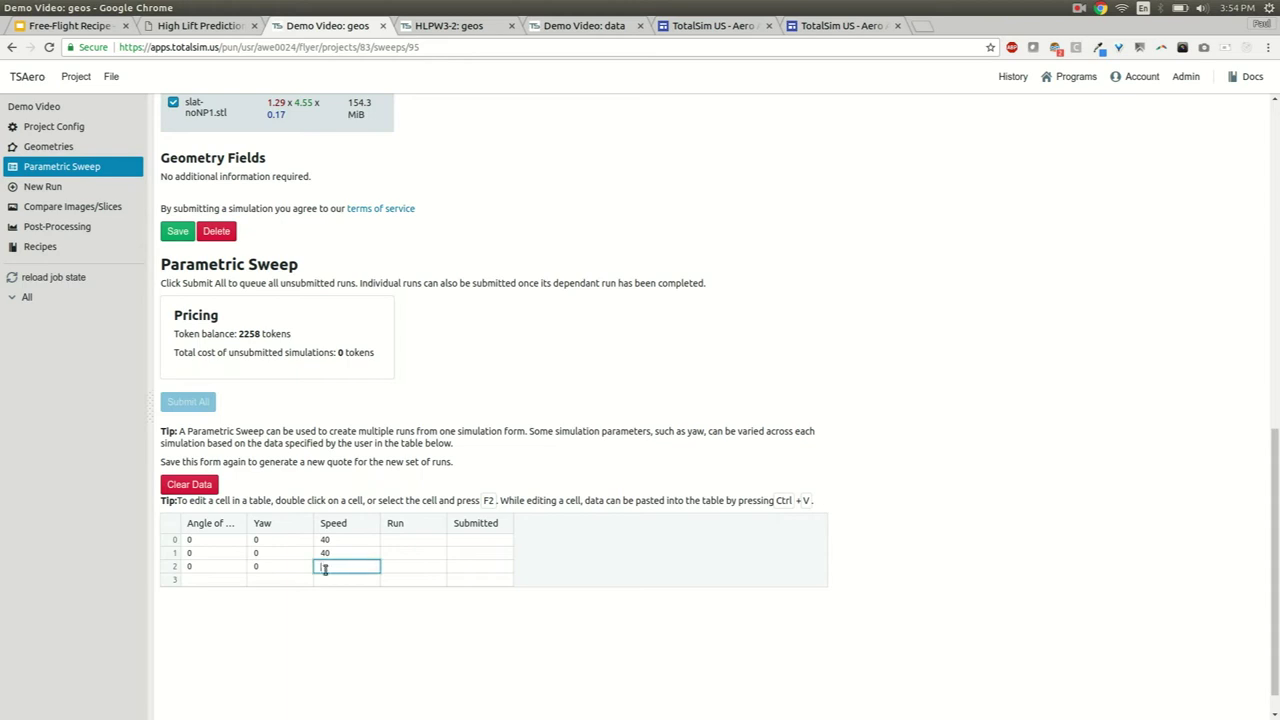
{"action": "left_click", "coordinate": [208, 558]}
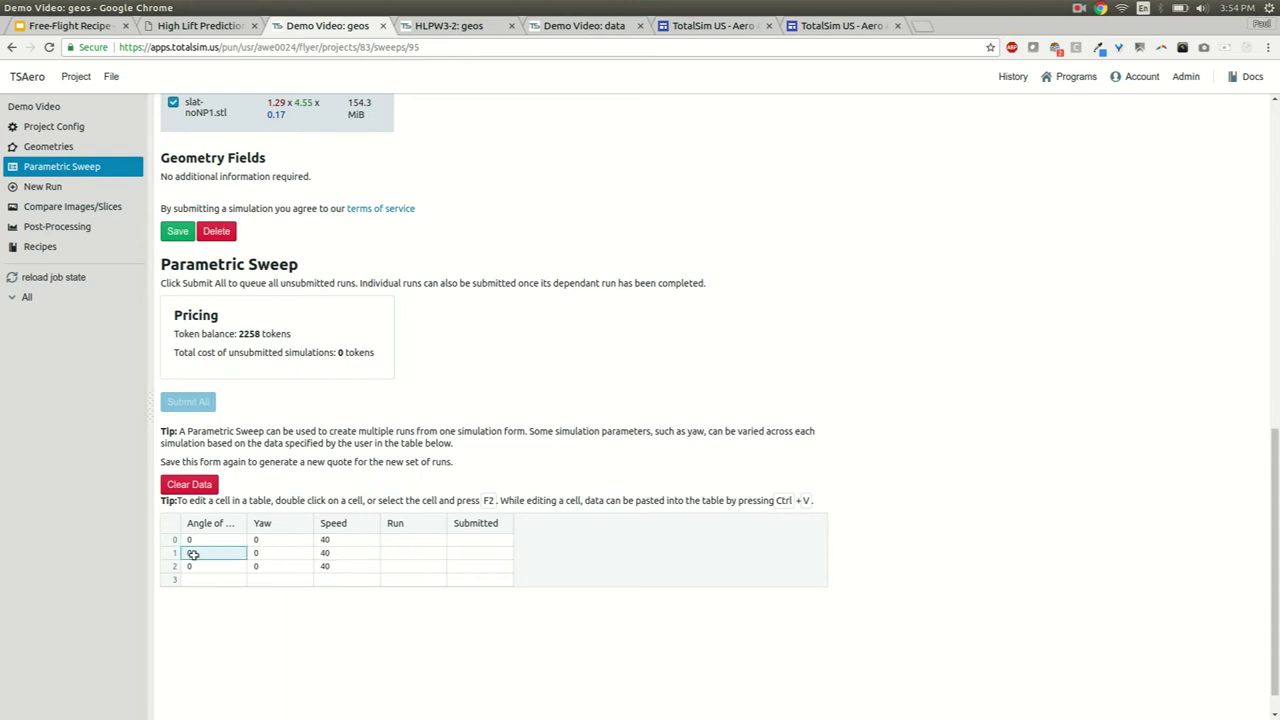
Change the second and third runs' angles of attack to 10 and 20
{"action": "double_click", "coordinate": [193, 554]}
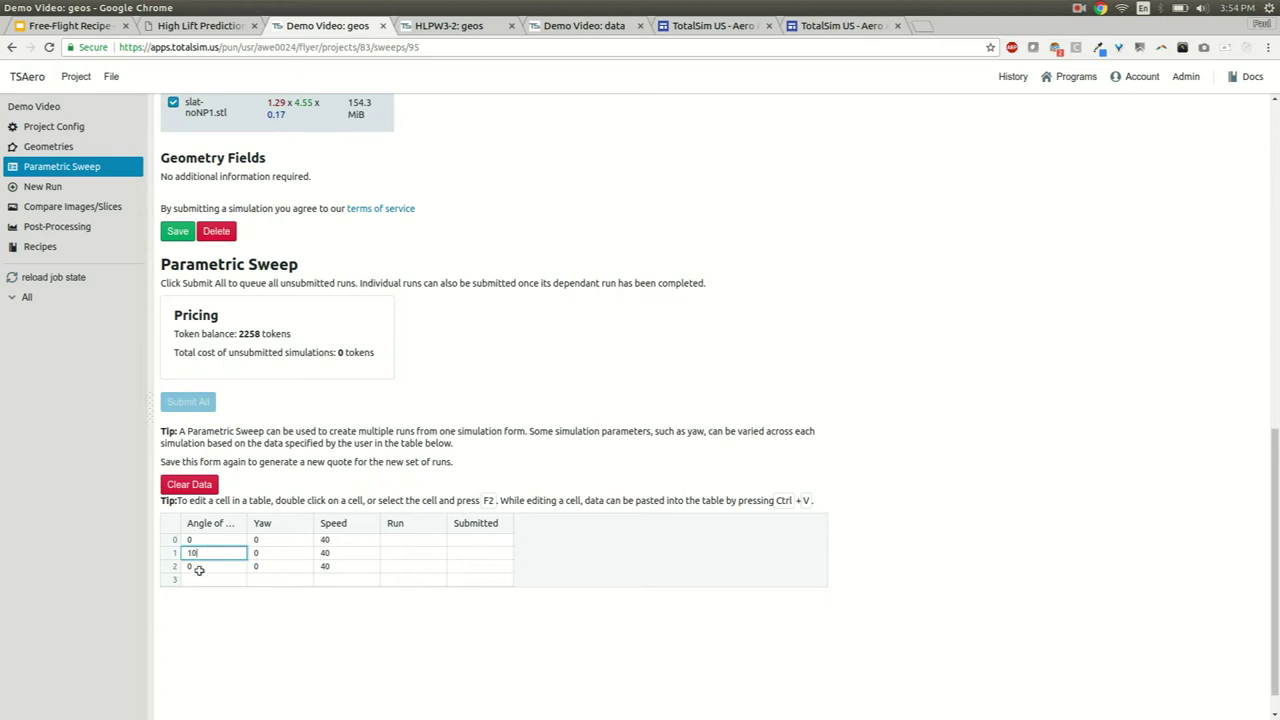
{"action": "left_click", "coordinate": [199, 568]}
{"action": "double_click", "coordinate": [199, 567]}
{"action": "double_click", "coordinate": [199, 567]}
{"action": "left_click", "coordinate": [557, 577]}
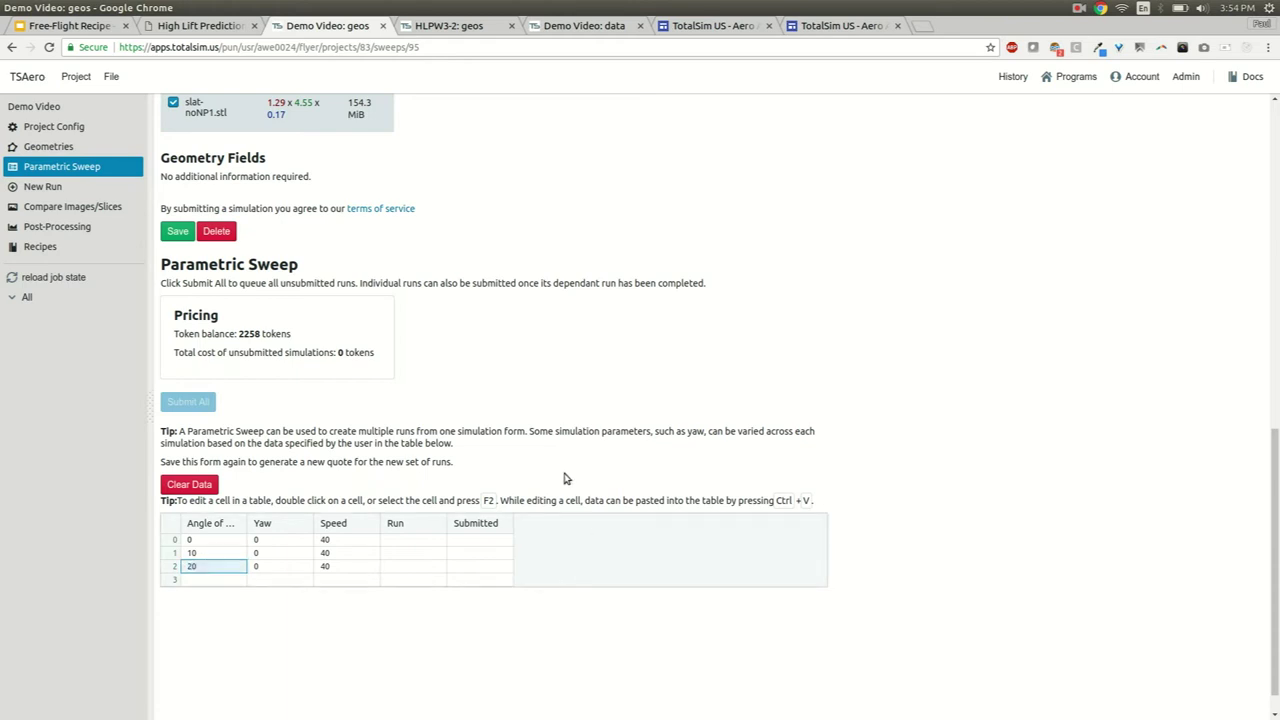
Save the sweep, generating runs RUN001.0–RUN001.2 quoted at 60 tokens (20 per run)
{"action": "left_click", "coordinate": [184, 236]}
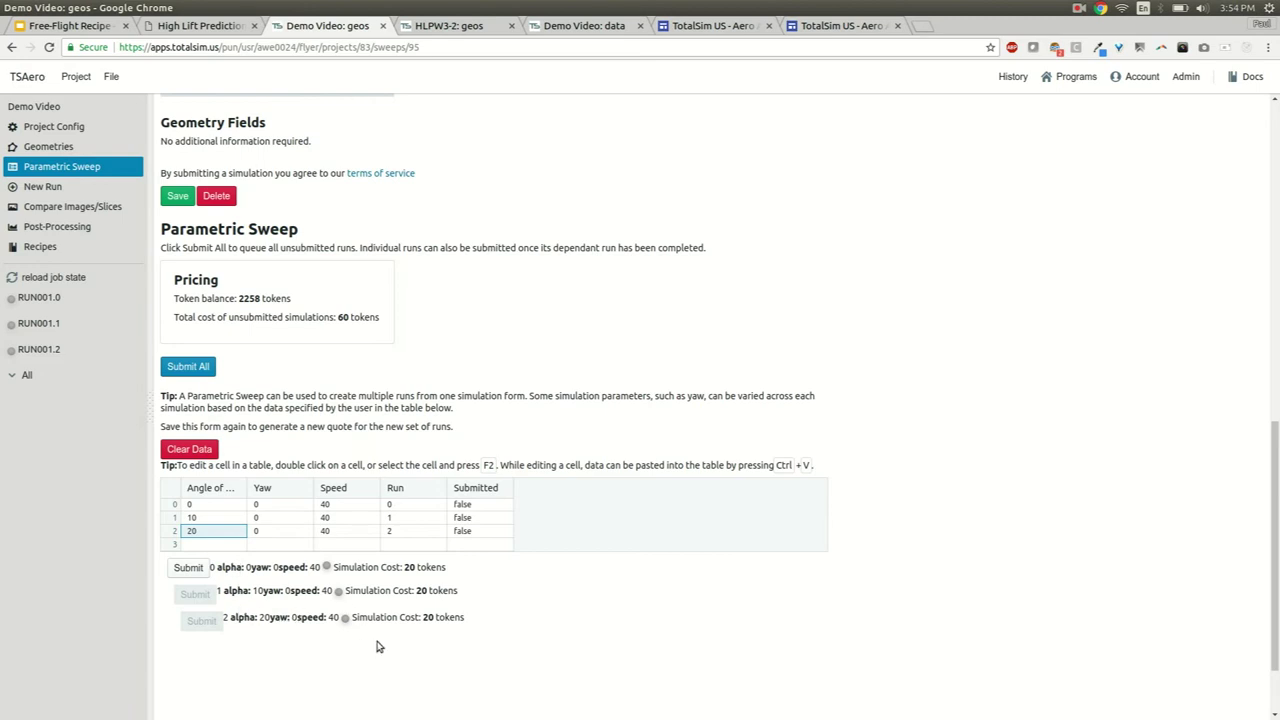
{"action": "scroll", "coordinate": [372, 640], "scroll_direction": "up", "scroll_amount": 3}
{"action": "scroll", "coordinate": [368, 600], "scroll_direction": "down", "scroll_amount": 1}
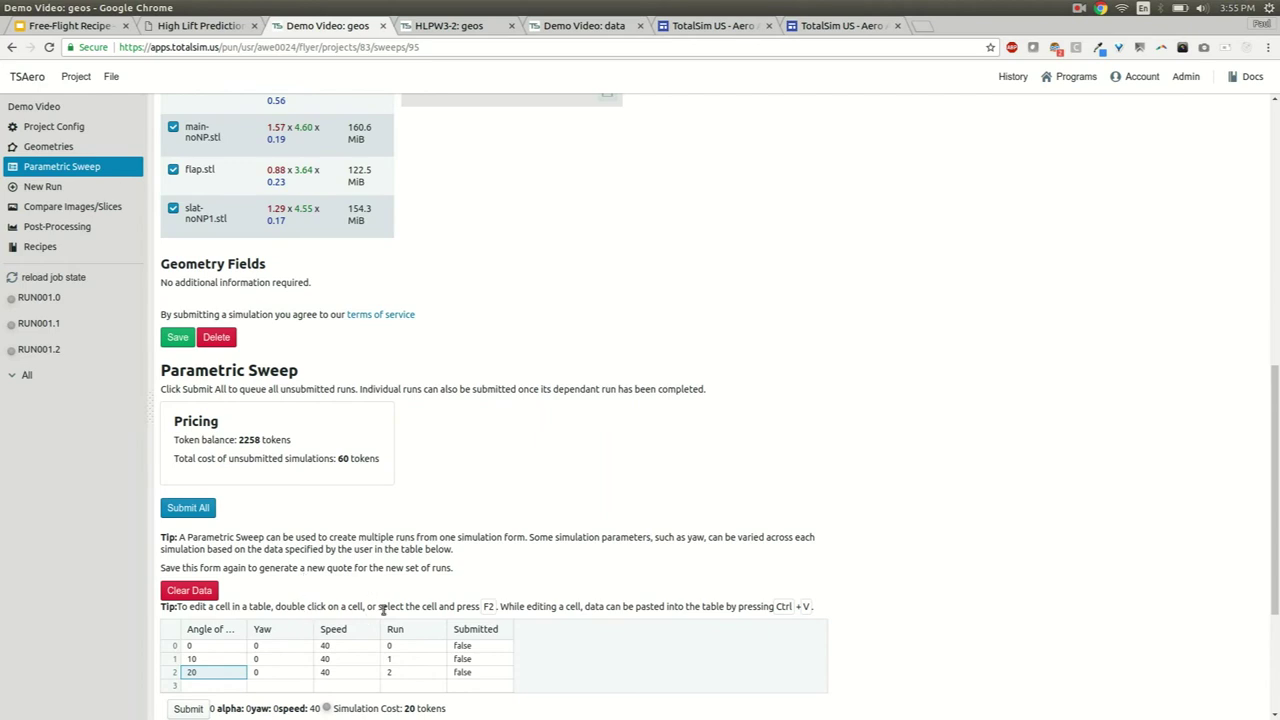
Submit all three sweep runs RUN001.0–RUN001.2 for simulation
{"action": "left_click", "coordinate": [186, 510]}
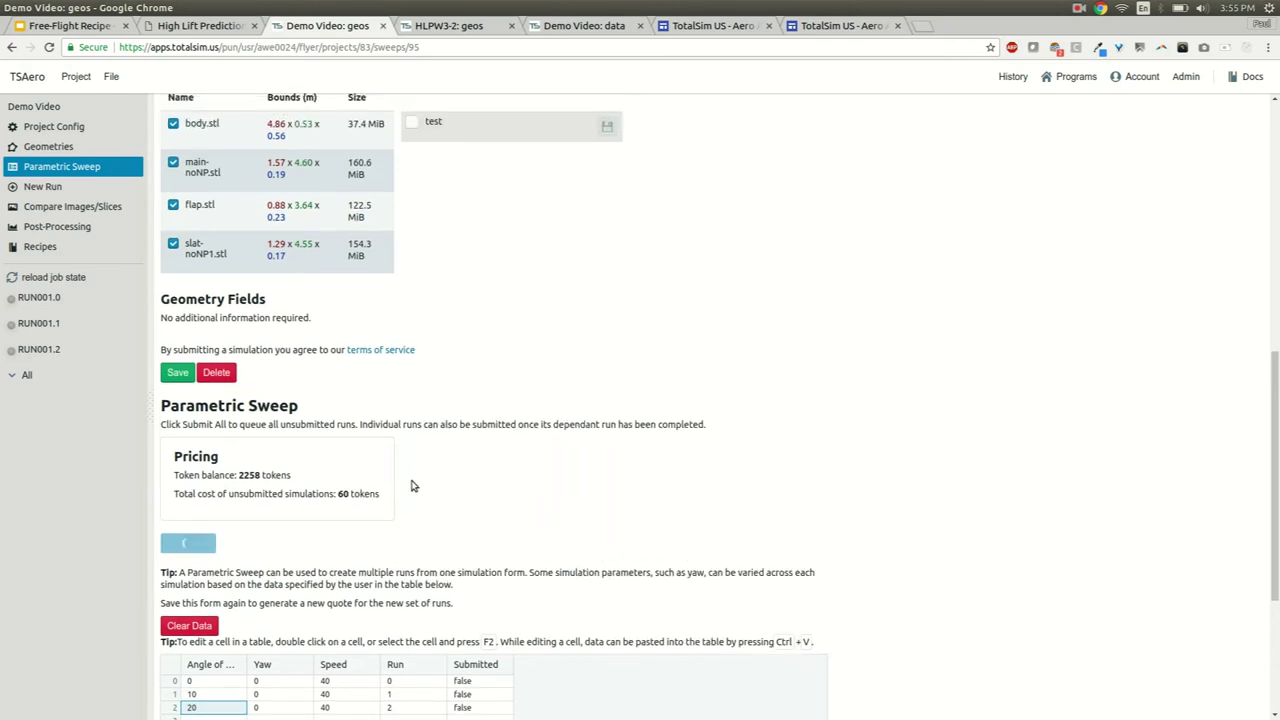
{"action": "scroll", "coordinate": [413, 486], "scroll_direction": "down", "scroll_amount": 2}
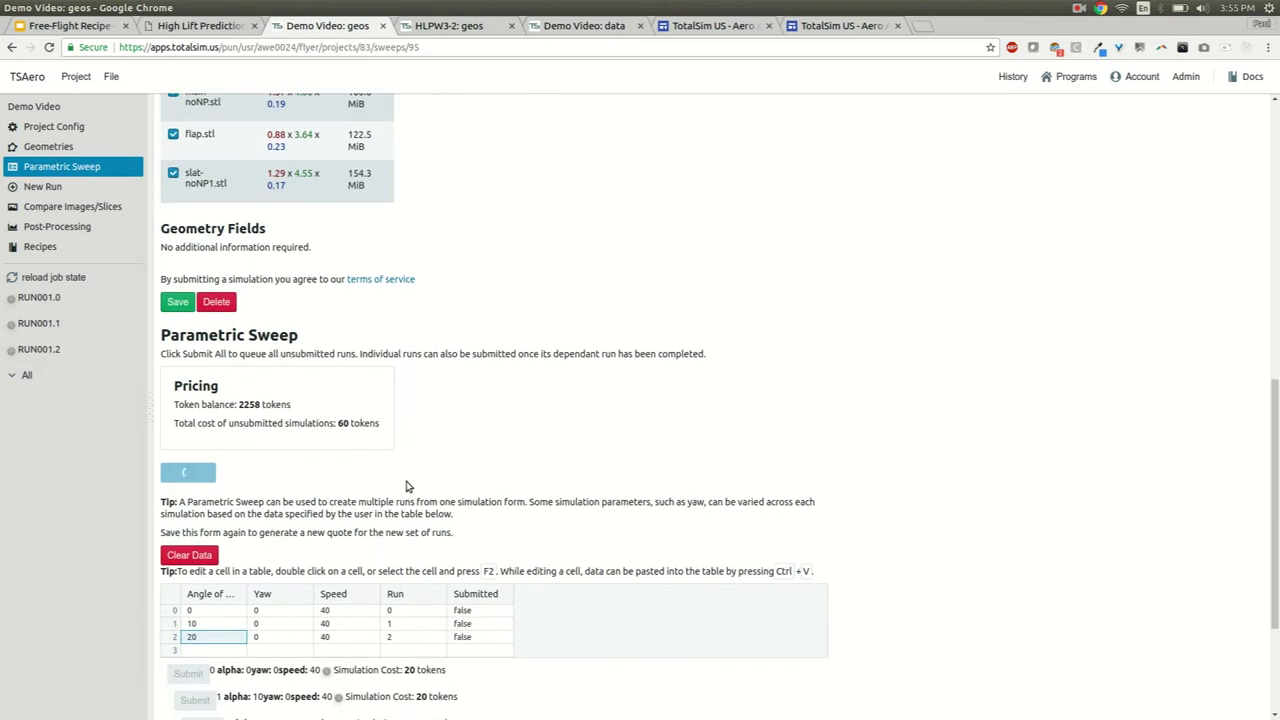
{"action": "scroll", "coordinate": [406, 486], "scroll_direction": "down", "scroll_amount": 2}
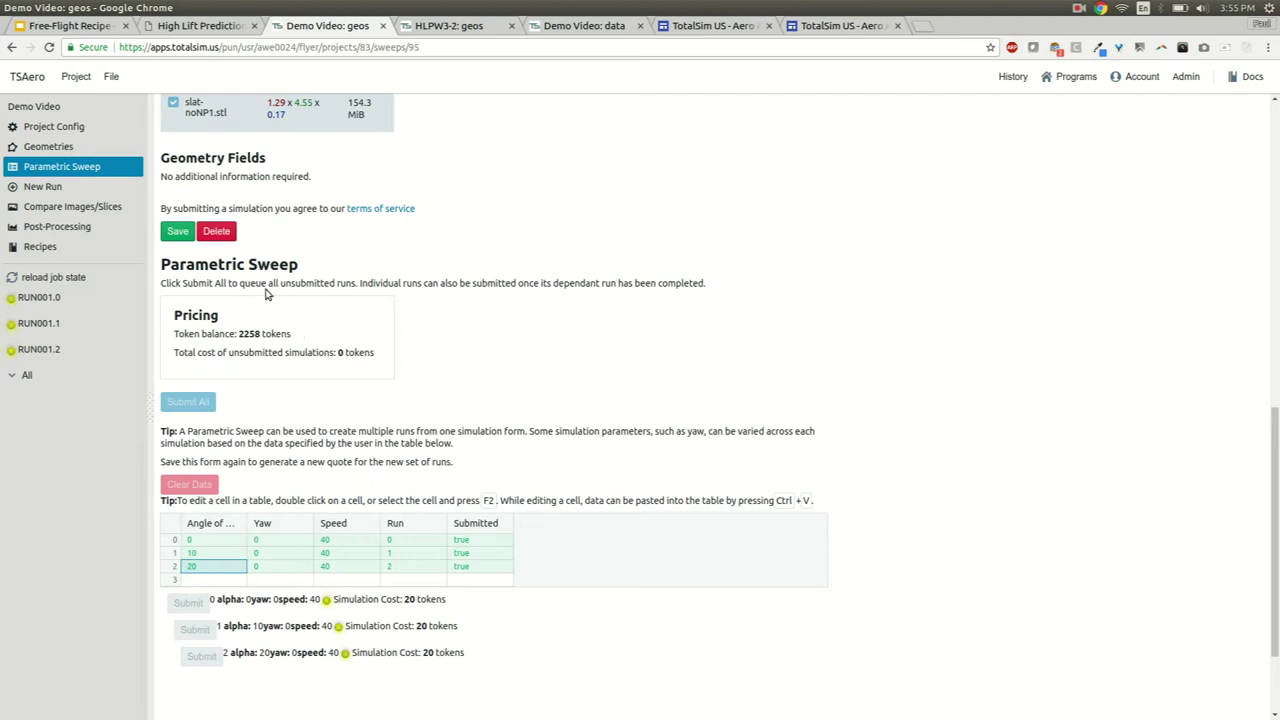
{"action": "scroll", "coordinate": [280, 305], "scroll_direction": "up", "scroll_amount": 5}
{"action": "scroll", "coordinate": [280, 305], "scroll_direction": "down", "scroll_amount": 4}
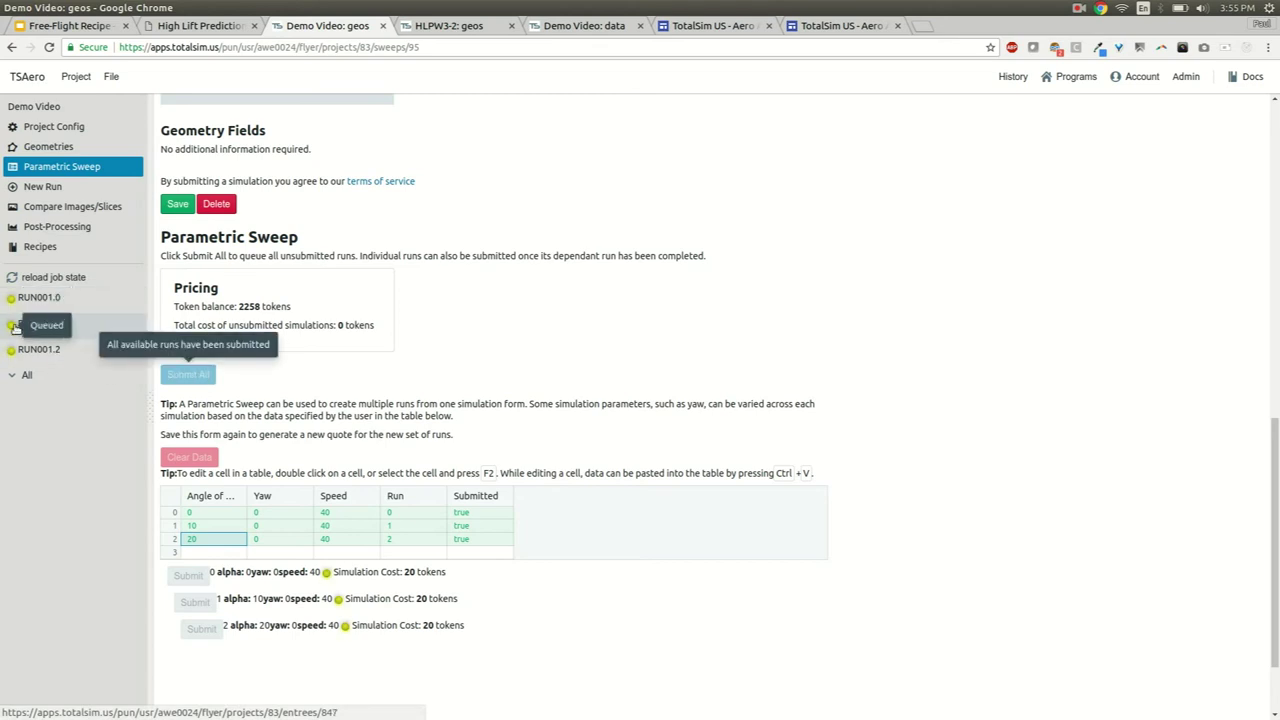
Reload the job state to refresh the submitted runs' status
{"action": "left_click", "coordinate": [60, 278]}
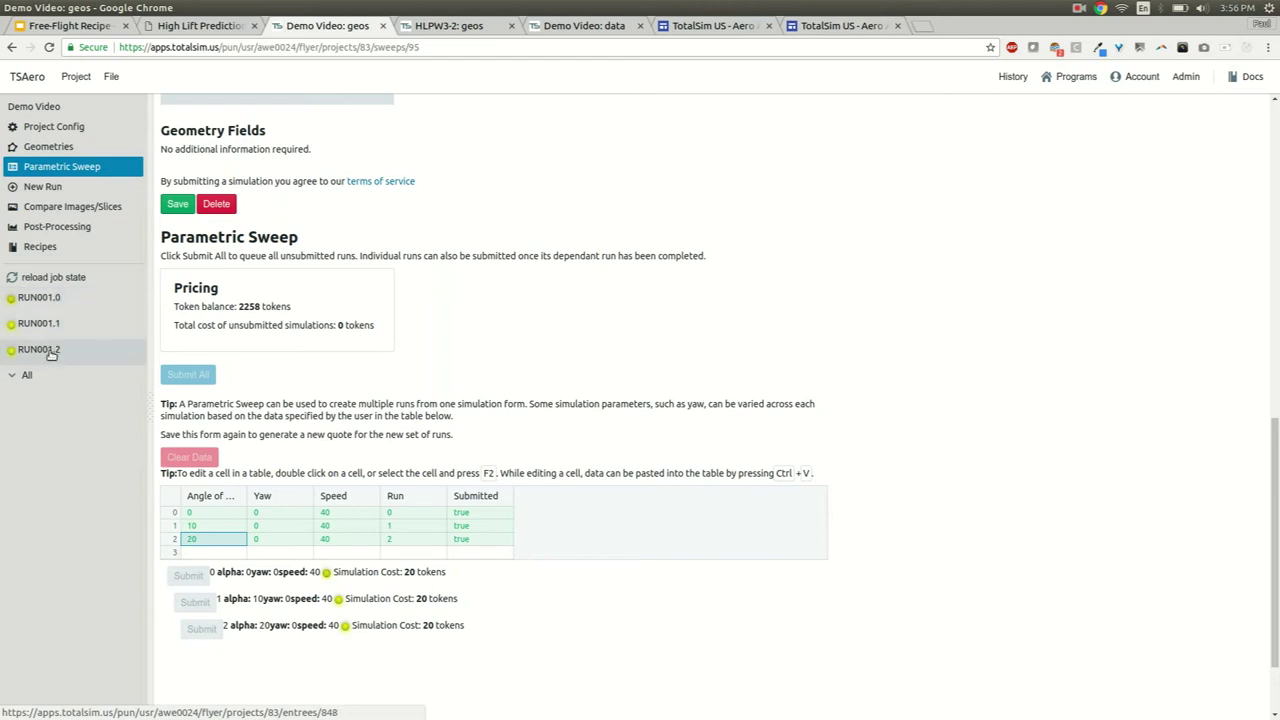
{"action": "scroll", "coordinate": [529, 360], "scroll_direction": "up", "scroll_amount": 5}
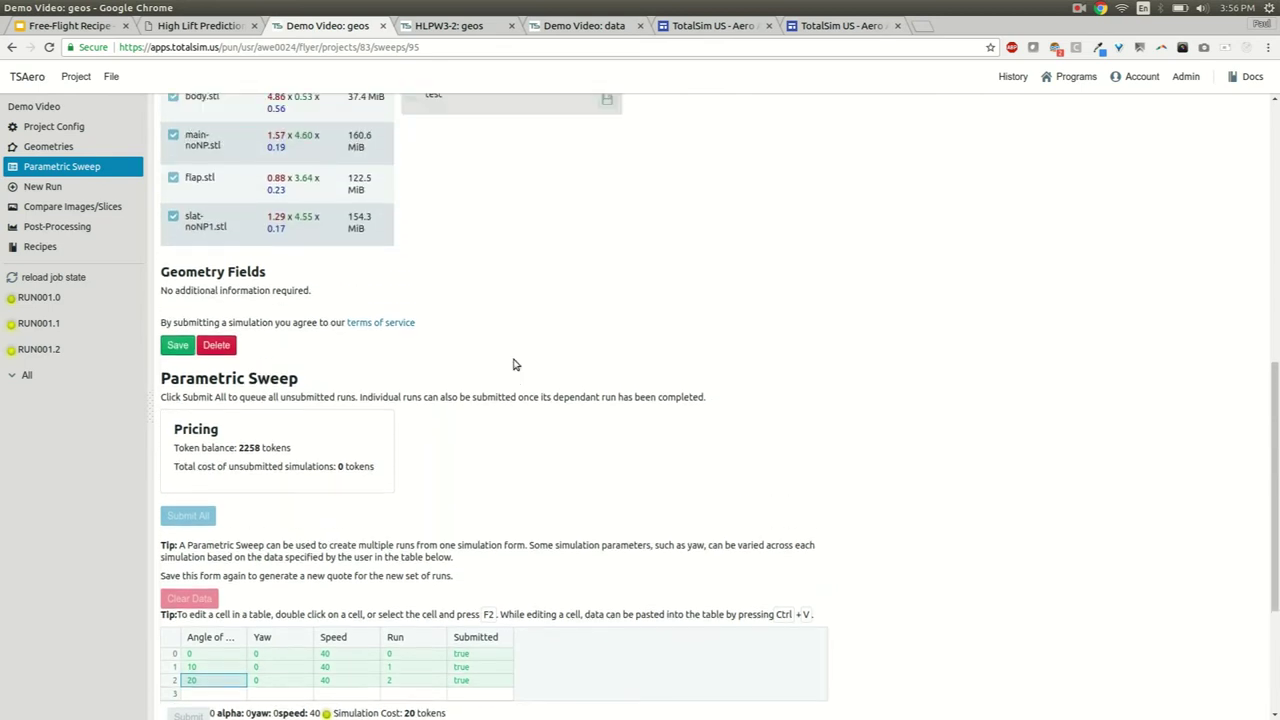
{"action": "scroll", "coordinate": [510, 365], "scroll_direction": "up", "scroll_amount": 3}
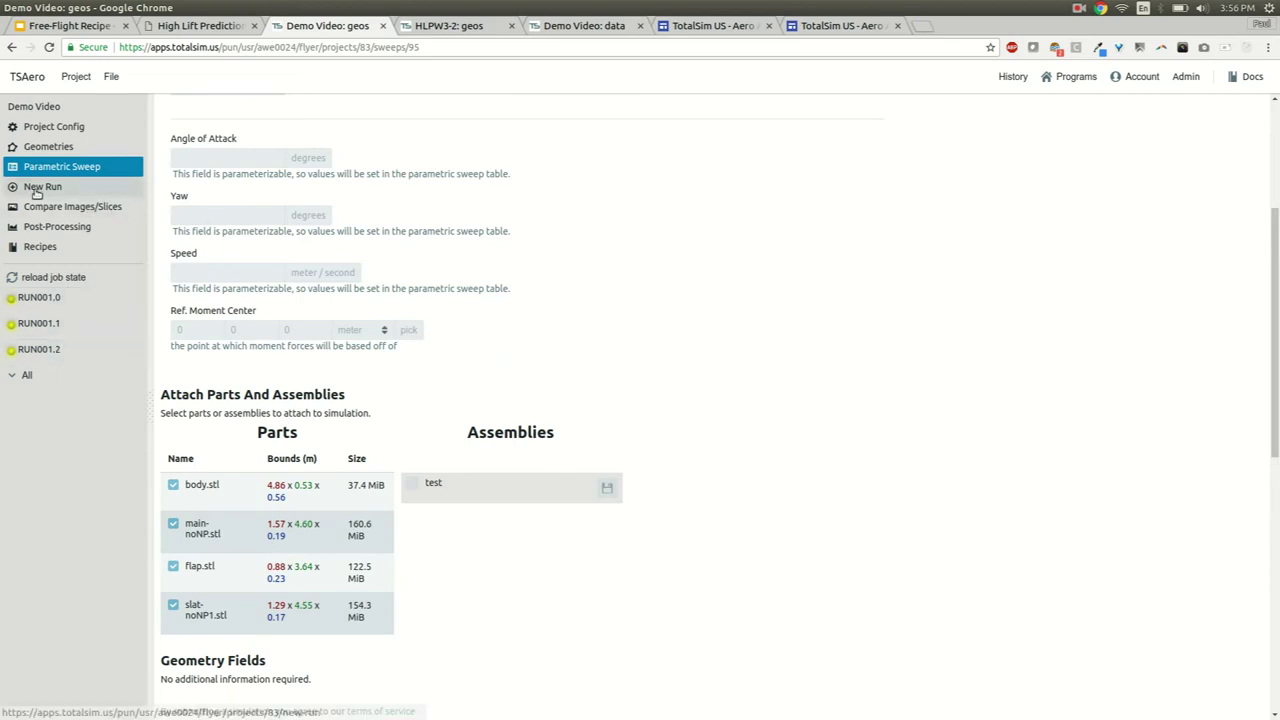
Start a new run named RUN001.4 using the FreeFlight-0.0.1 recipe
{"action": "left_click", "coordinate": [38, 188]}
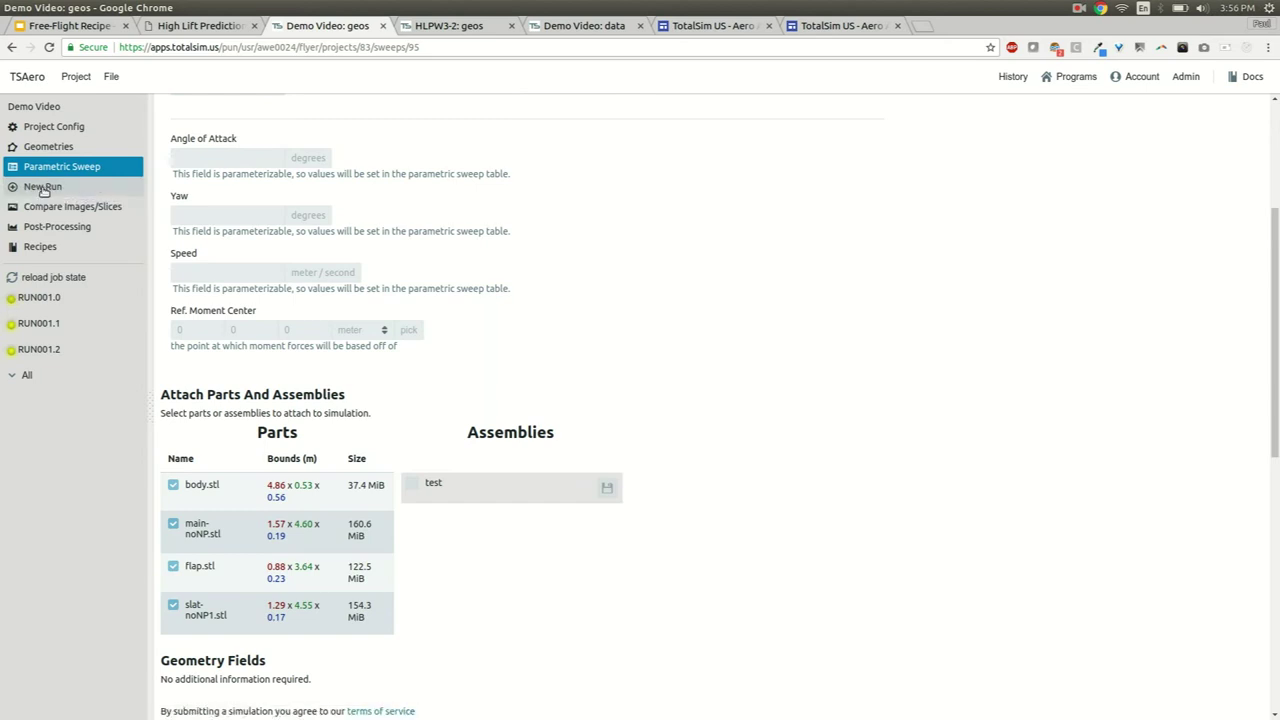
{"action": "left_click", "coordinate": [205, 200]}
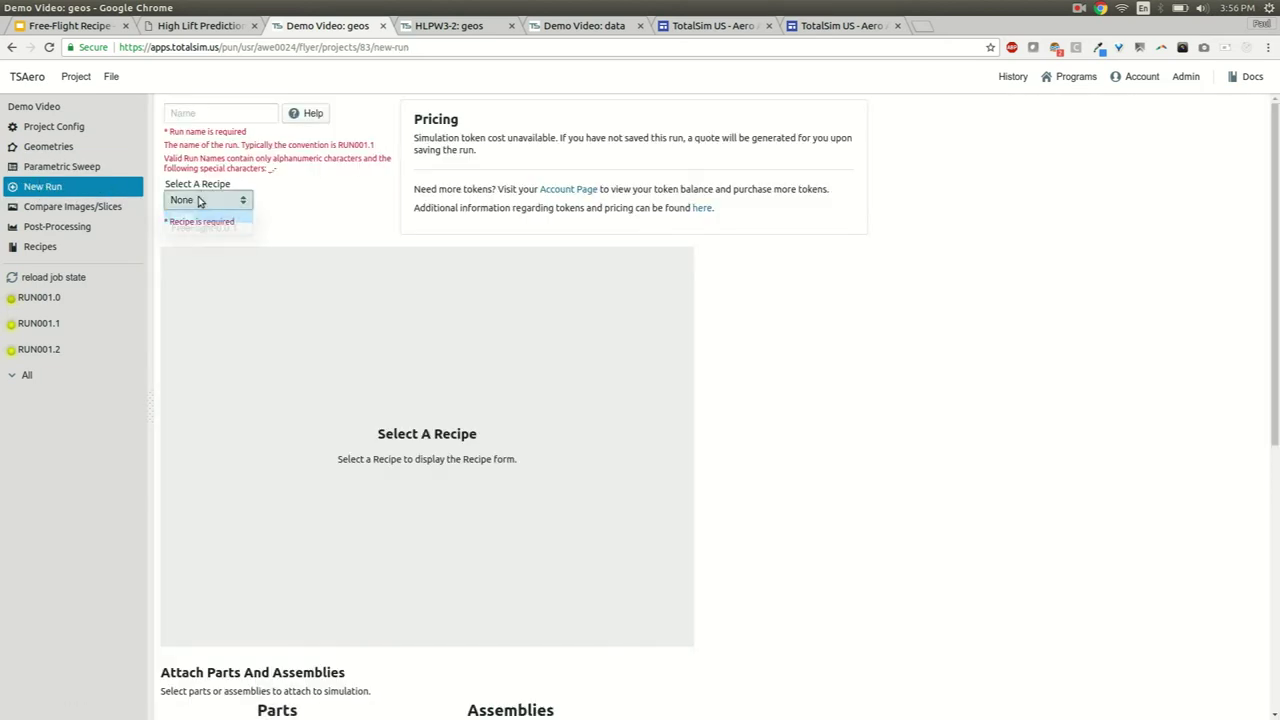
{"action": "left_click", "coordinate": [201, 227]}
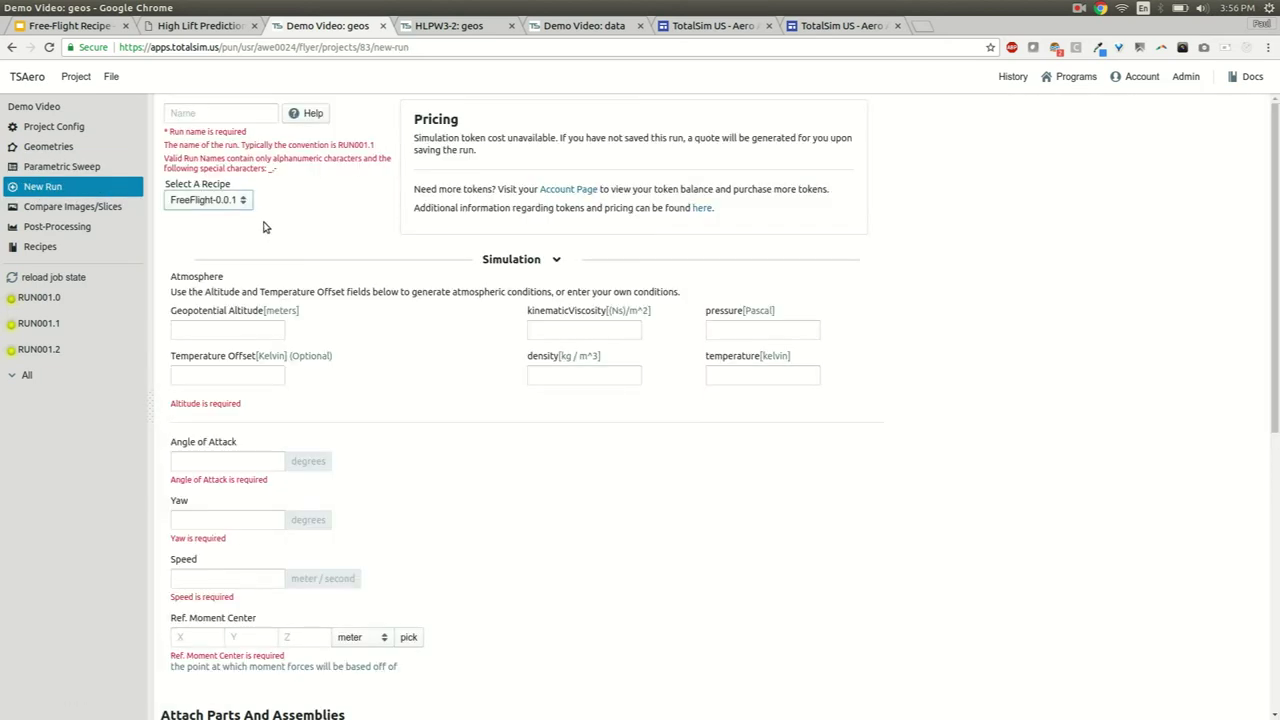
{"action": "left_click", "coordinate": [240, 116]}
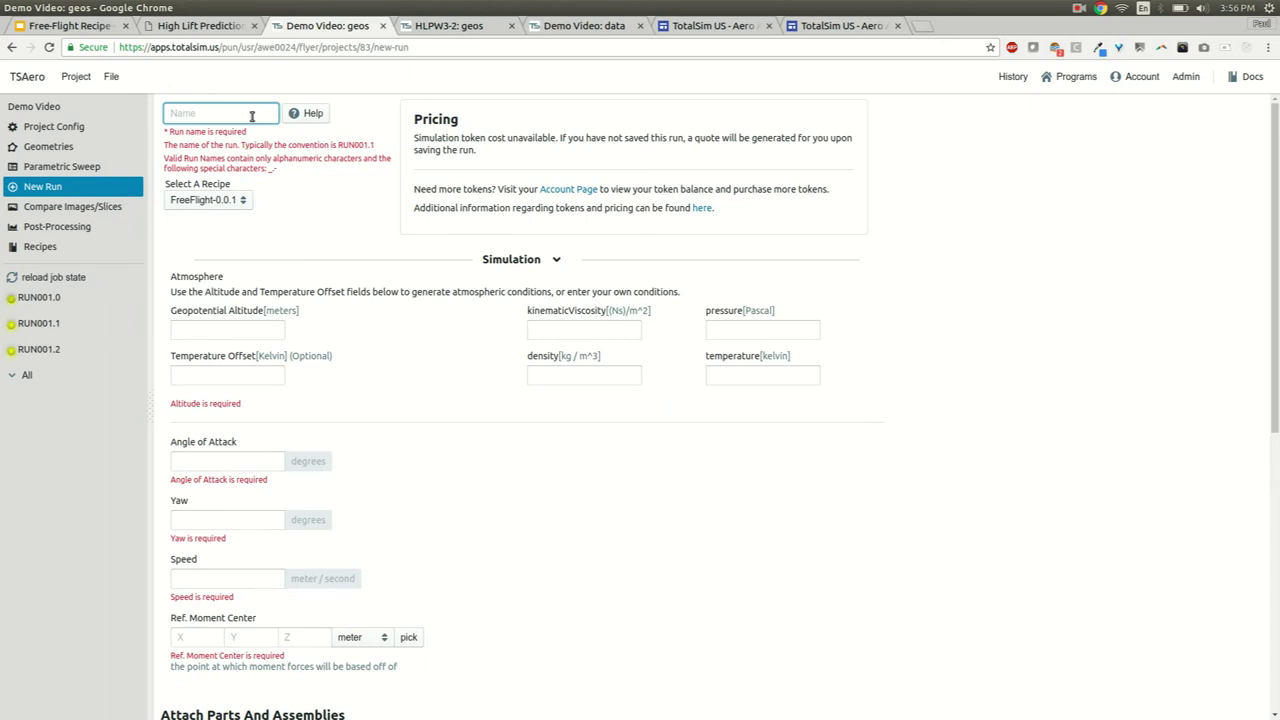
{"action": "type", "text": "RUN001.4"}
Set altitude 0, angle of attack 4°, yaw 0° and speed 40 m/s
{"action": "left_click", "coordinate": [237, 331]}
{"action": "type", "text": "0"}
{"action": "scroll", "coordinate": [200, 356], "scroll_direction": "down", "scroll_amount": 3}
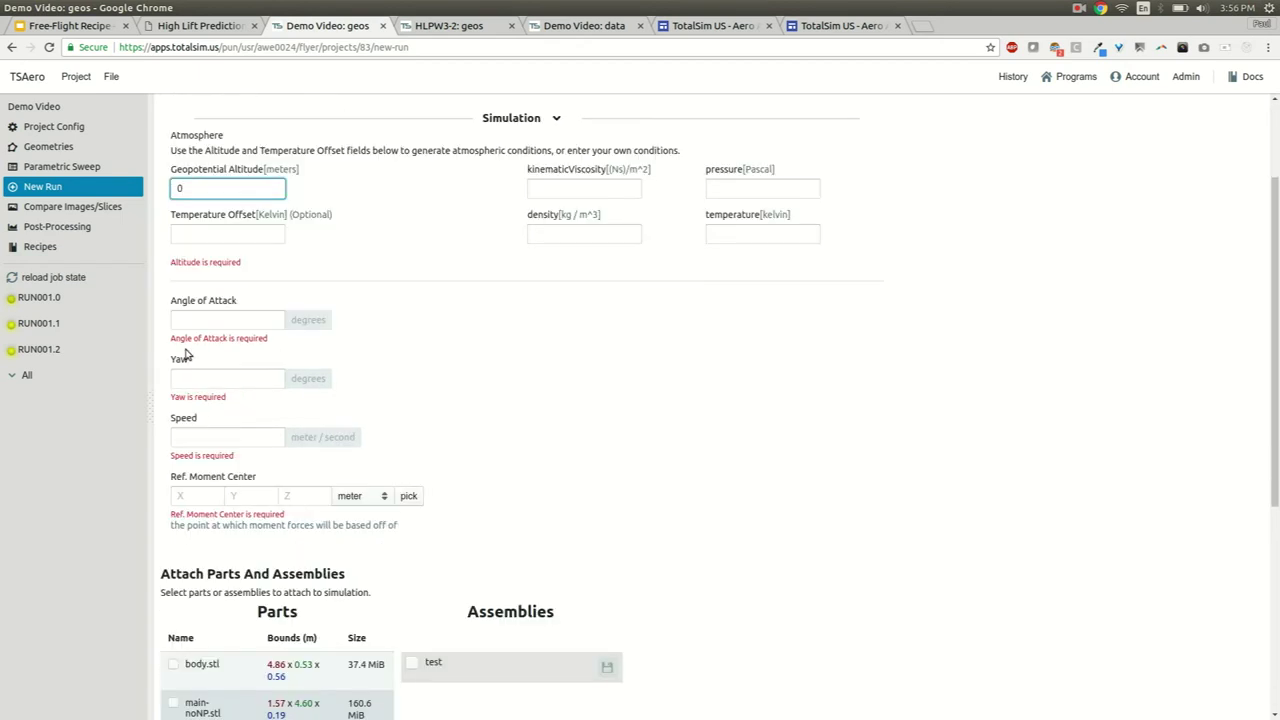
{"action": "left_click", "coordinate": [191, 318]}
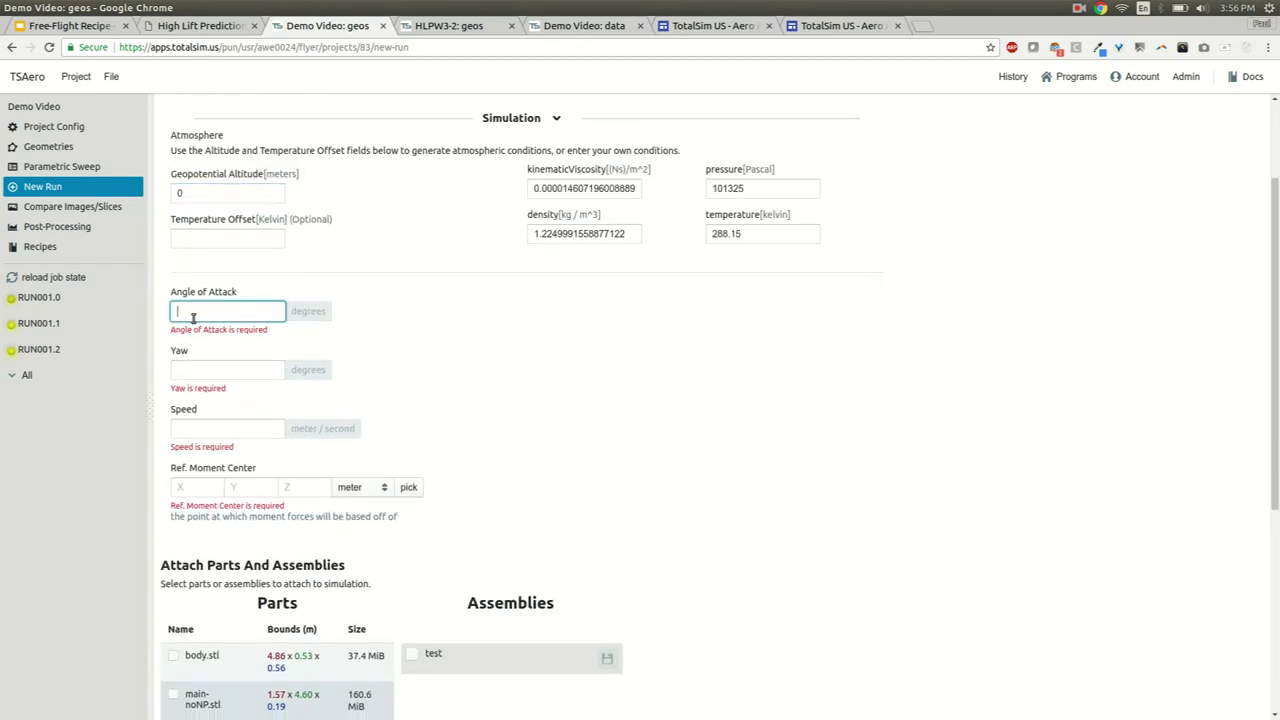
{"action": "type", "text": "4"}
{"action": "left_click", "coordinate": [194, 364]}
{"action": "type", "text": "0"}
{"action": "left_click", "coordinate": [205, 408]}
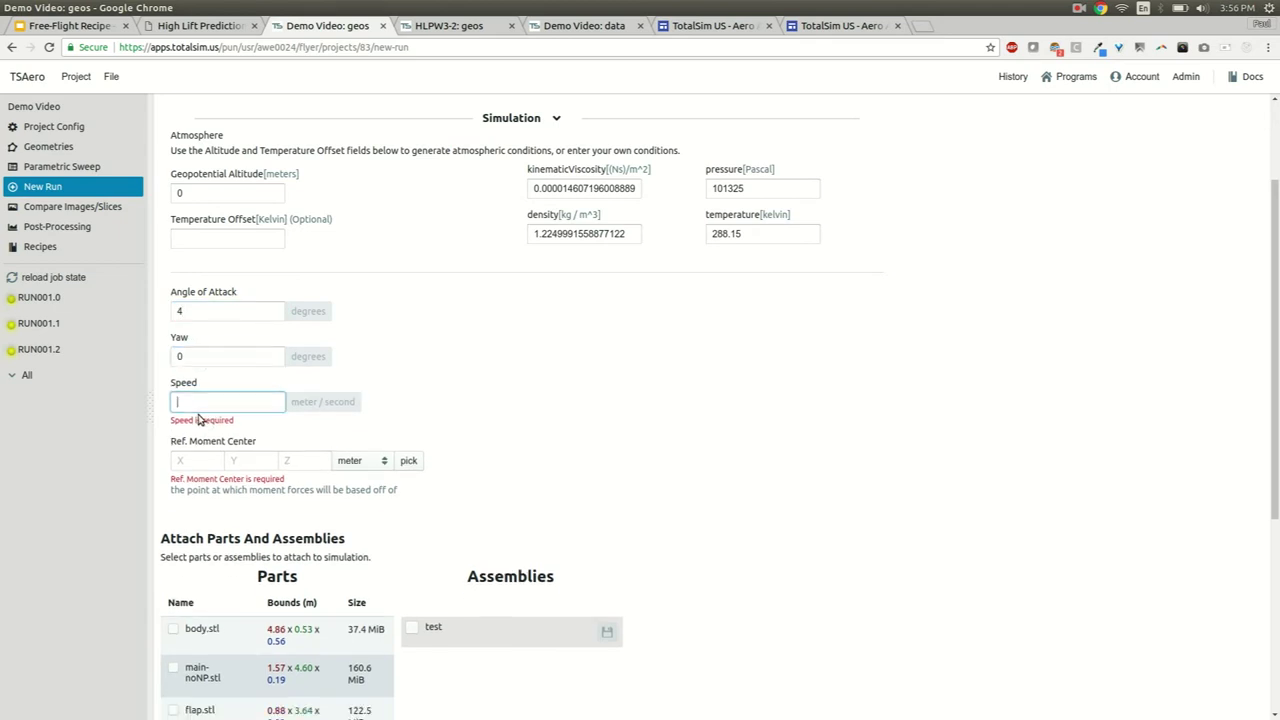
{"action": "type", "text": "40"}
Set the reference moment centre to 0, 0, 0
{"action": "scroll", "coordinate": [211, 427], "scroll_direction": "down", "scroll_amount": 2}
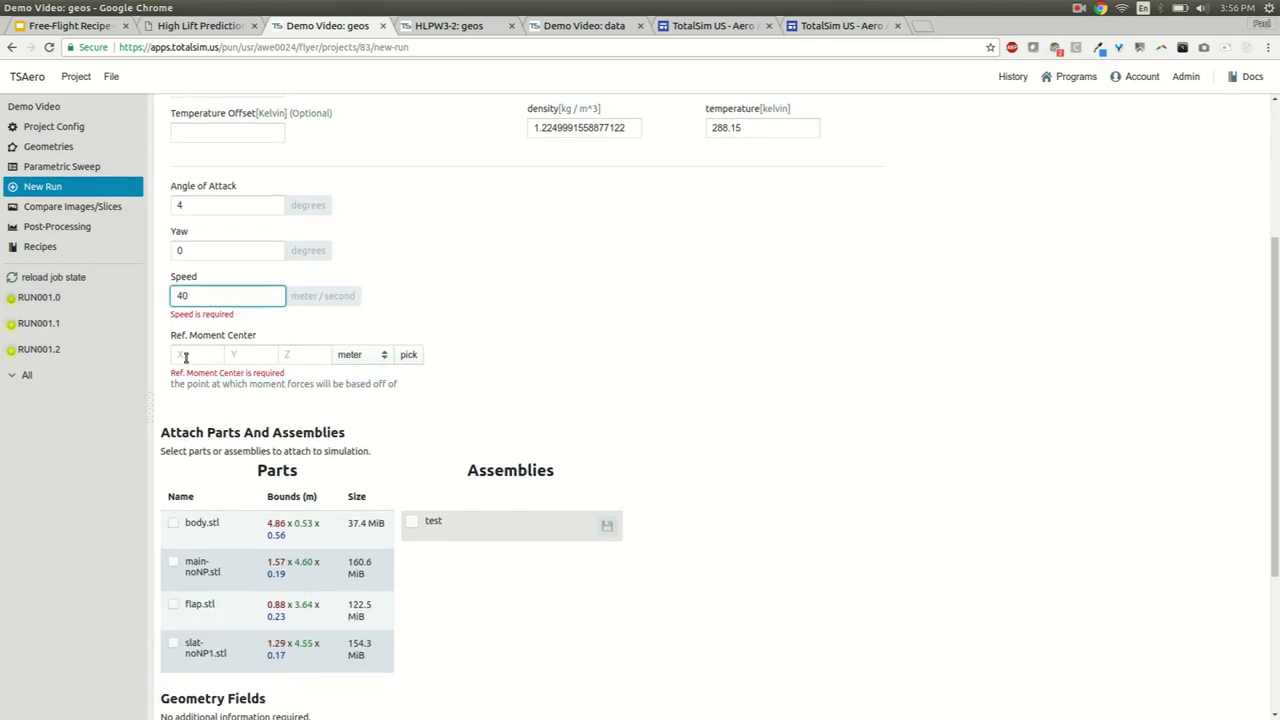
{"action": "left_click", "coordinate": [185, 357]}
{"action": "type", "text": "0"}
{"action": "left_click", "coordinate": [243, 344]}
{"action": "type", "text": "0"}
{"action": "left_click", "coordinate": [292, 342]}
{"action": "type", "text": "0"}
Attach slat-noNP1, flap, main-noNP and body parts and save RUN001.4
{"action": "scroll", "coordinate": [257, 463], "scroll_direction": "down", "scroll_amount": 3}
{"action": "left_click", "coordinate": [173, 475]}
{"action": "double_click", "coordinate": [180, 434]}
{"action": "left_click", "coordinate": [173, 436]}
{"action": "left_click", "coordinate": [173, 394]}
{"action": "left_click", "coordinate": [173, 355]}
{"action": "left_click", "coordinate": [180, 604]}
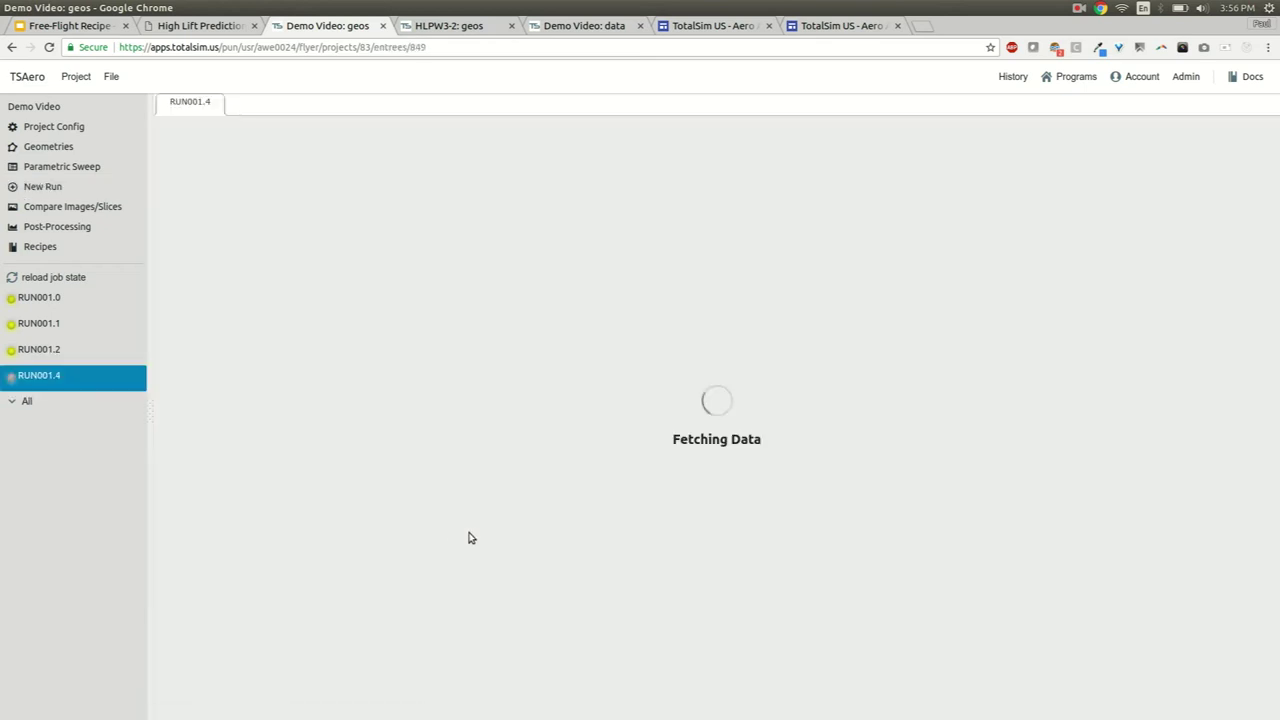
Open RUN001.4's geometry in the 3D viewer
{"action": "scroll", "coordinate": [476, 520], "scroll_direction": "down", "scroll_amount": 5}
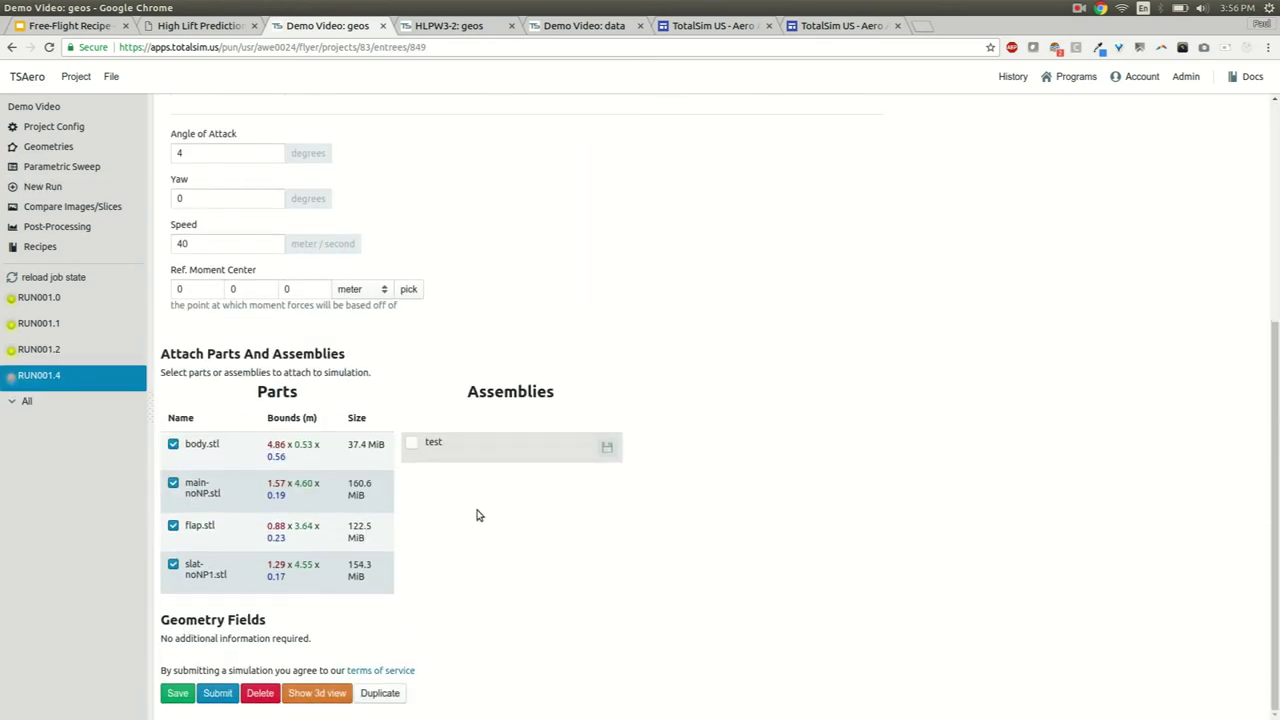
{"action": "scroll", "coordinate": [510, 495], "scroll_direction": "up", "scroll_amount": 5}
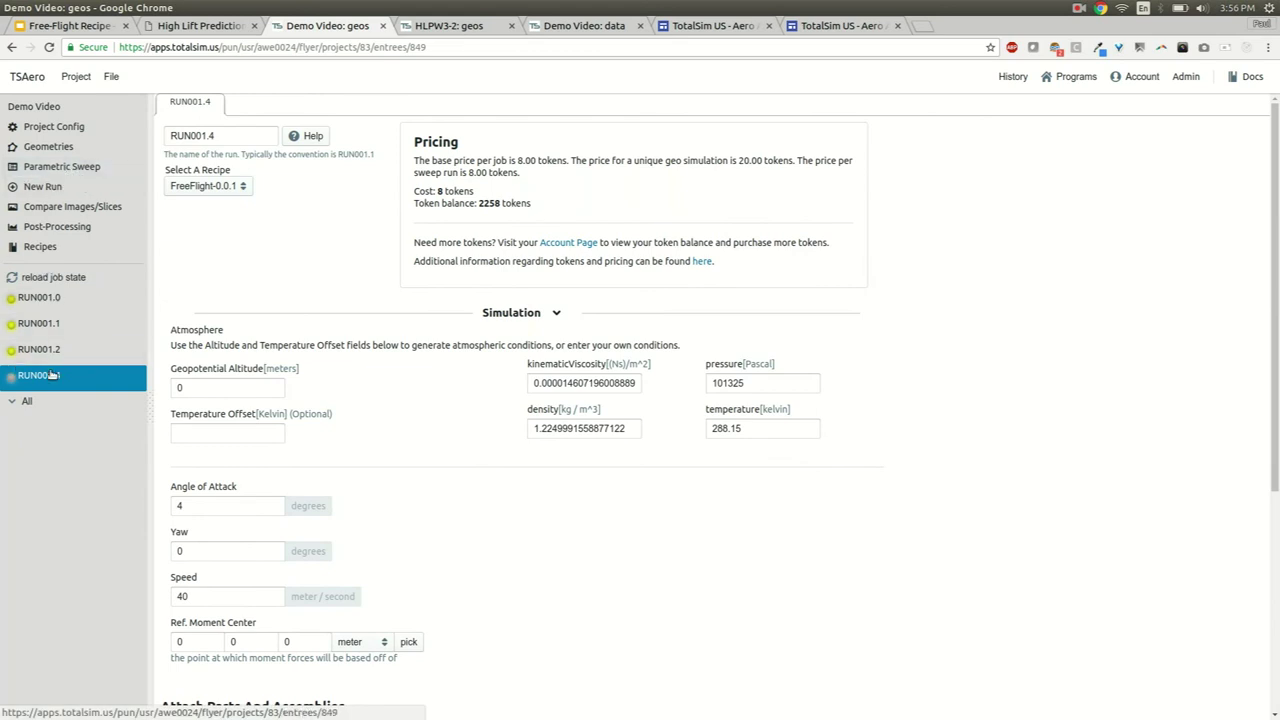
{"action": "scroll", "coordinate": [523, 411], "scroll_direction": "down", "scroll_amount": 3}
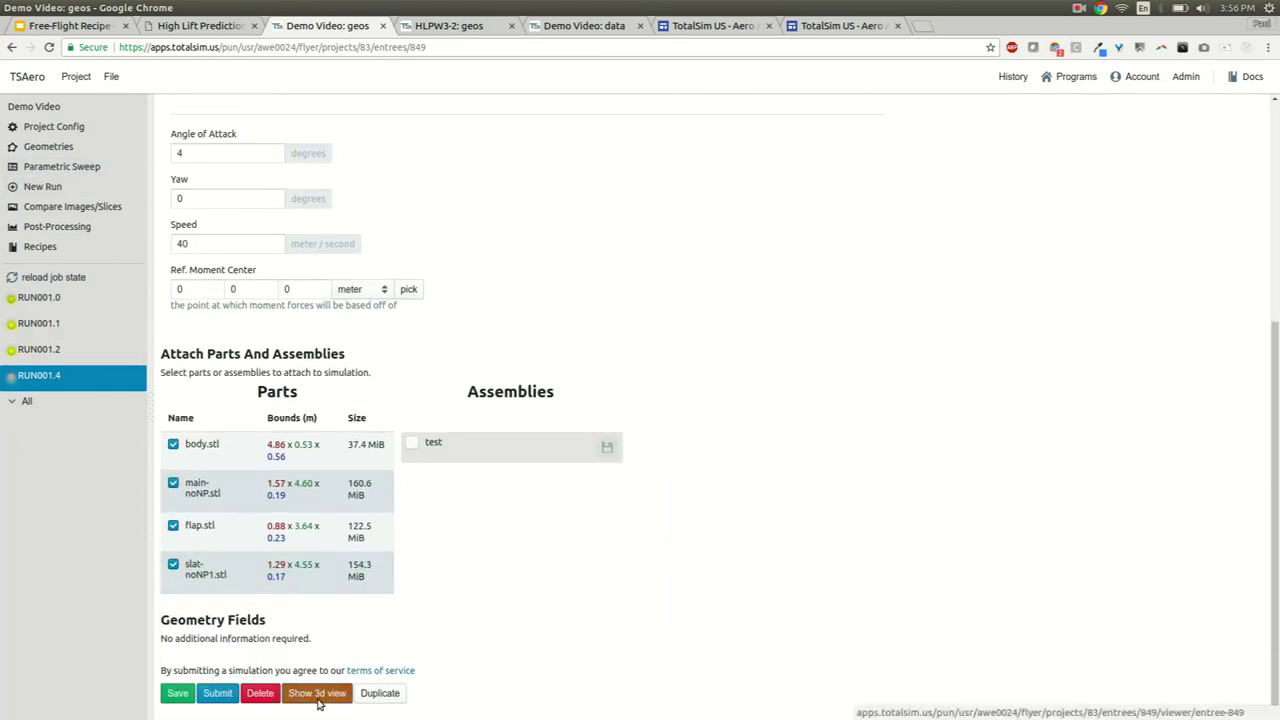
{"action": "left_click", "coordinate": [318, 693]}
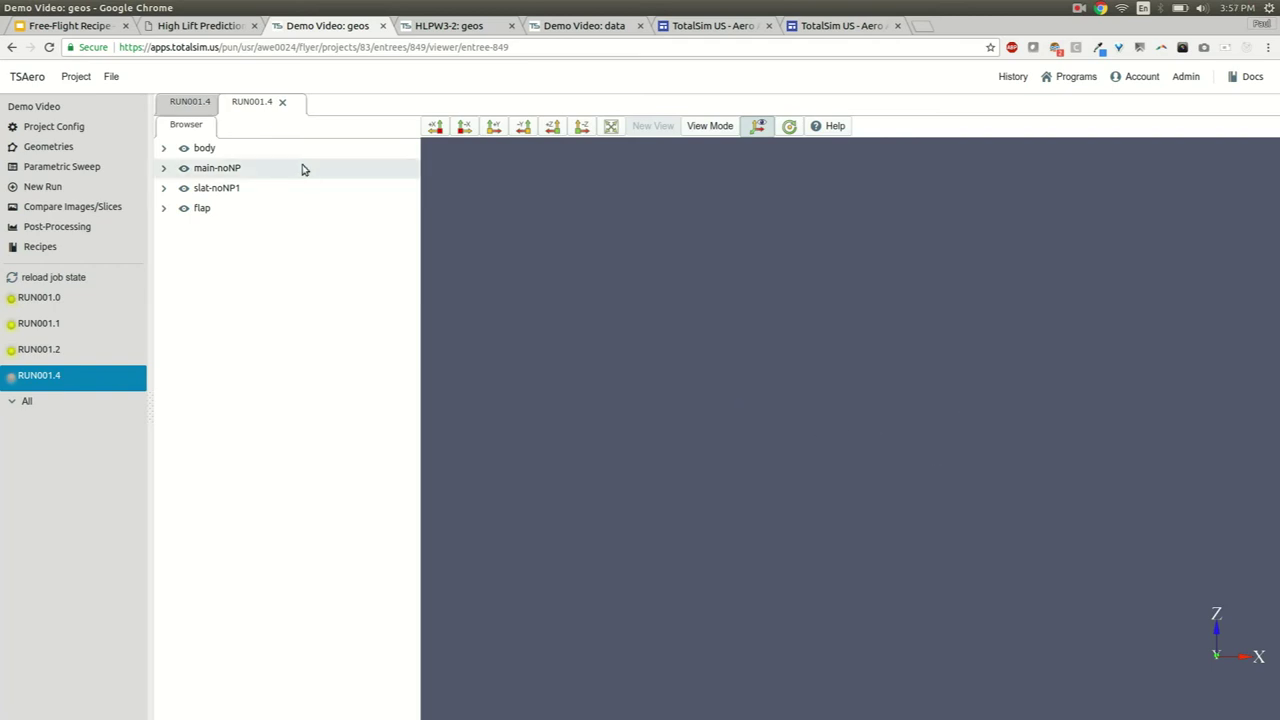
Return to RUN001.4's settings form and save it, submitting the run
{"action": "left_click", "coordinate": [178, 103]}
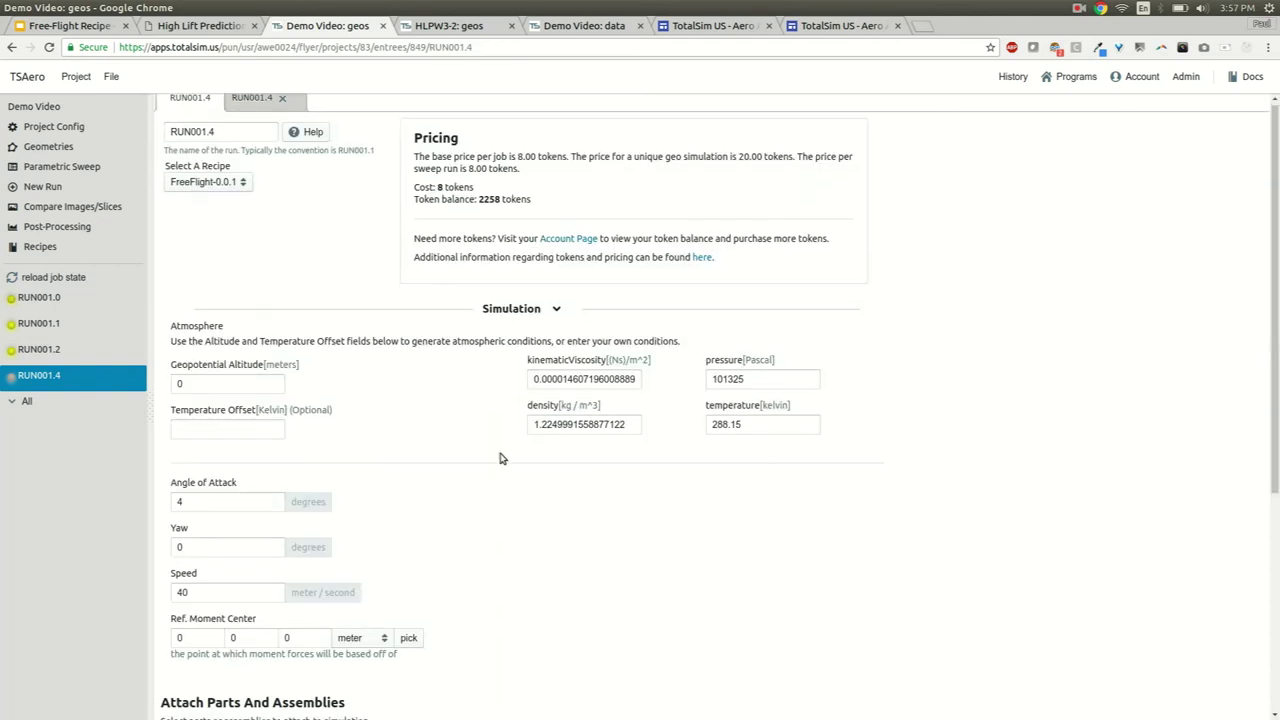
{"action": "scroll", "coordinate": [537, 463], "scroll_direction": "down", "scroll_amount": 5}
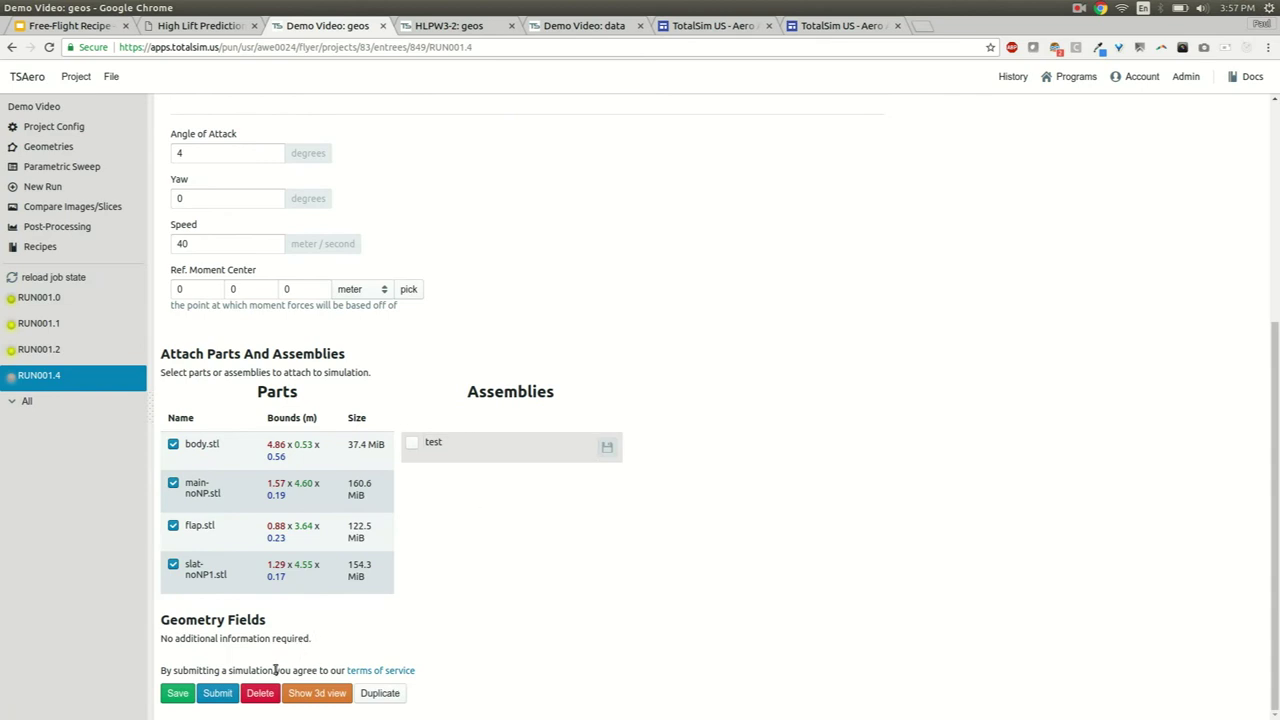
{"action": "left_click", "coordinate": [178, 694]}
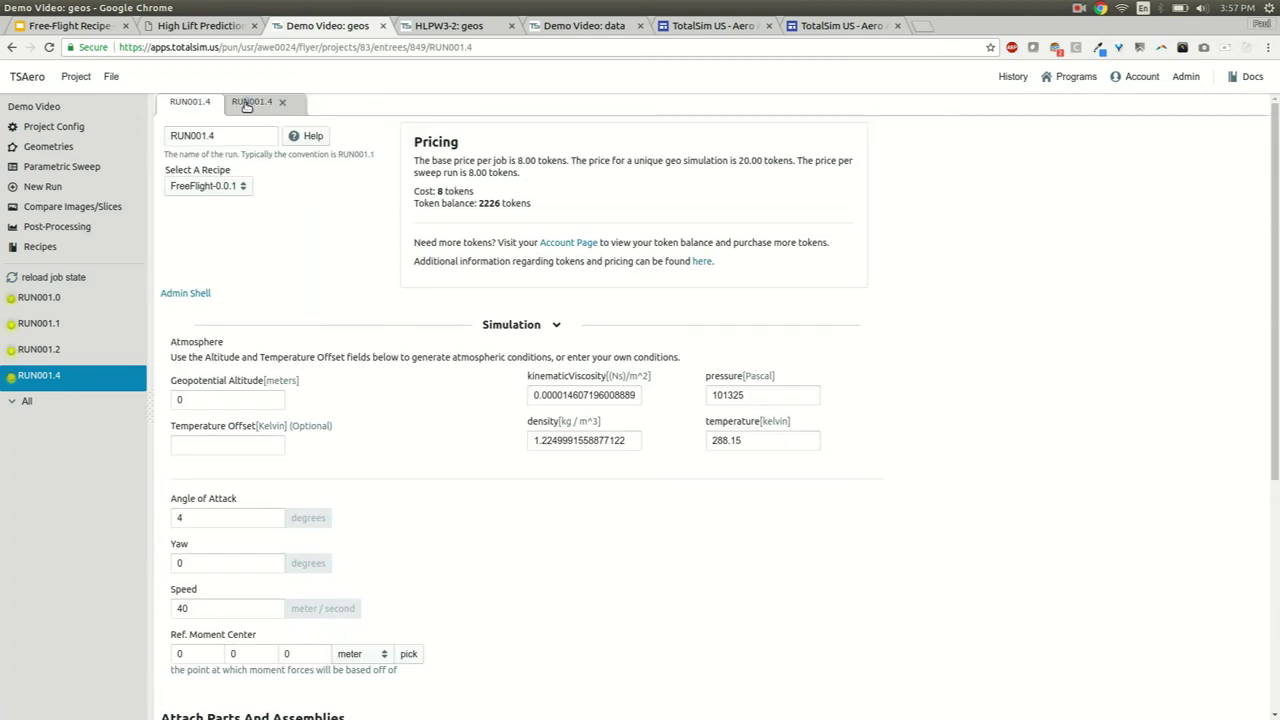
Rotate the RUN001.4 aircraft in the 3D viewer to inspect its wings and tail fin
{"action": "left_click", "coordinate": [252, 104]}
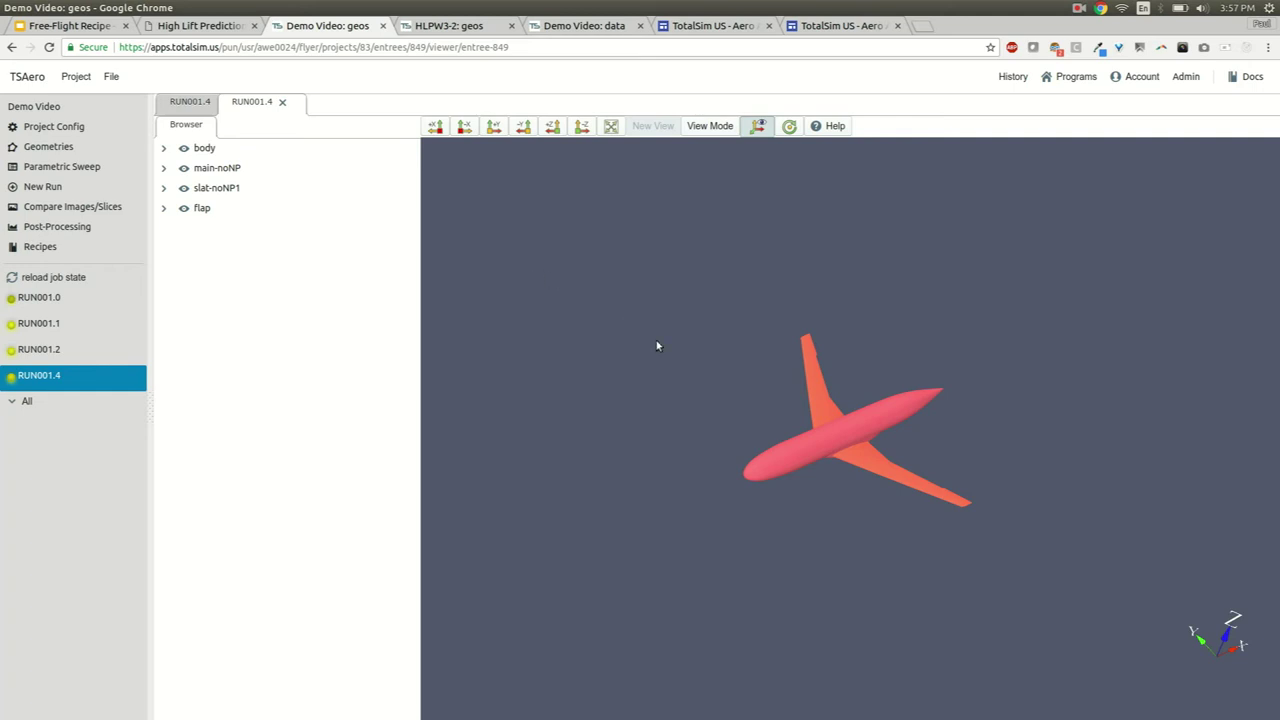
{"action": "left_click_drag", "start_coordinate": [646, 374], "coordinate": [658, 355]}
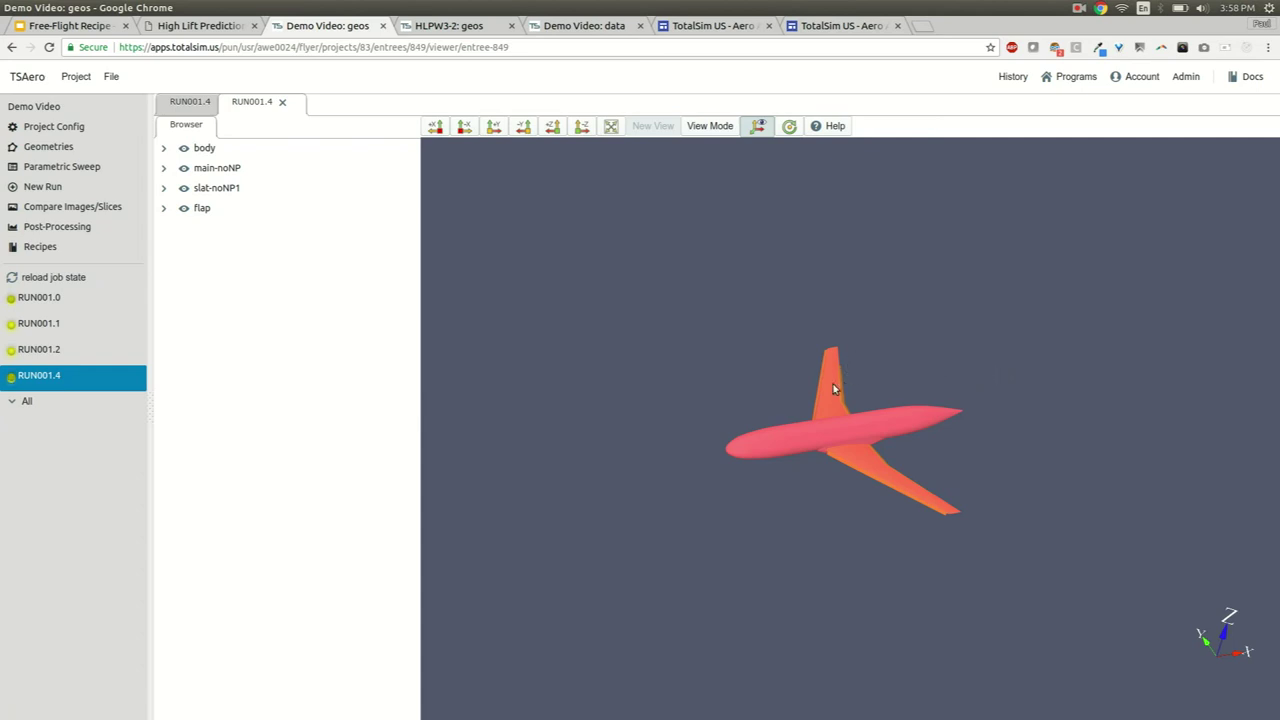
{"action": "left_click_drag", "start_coordinate": [776, 377], "coordinate": [953, 343]}
Return to RUN001.4's settings form and check its submitted timestamp
{"action": "left_click", "coordinate": [182, 102]}
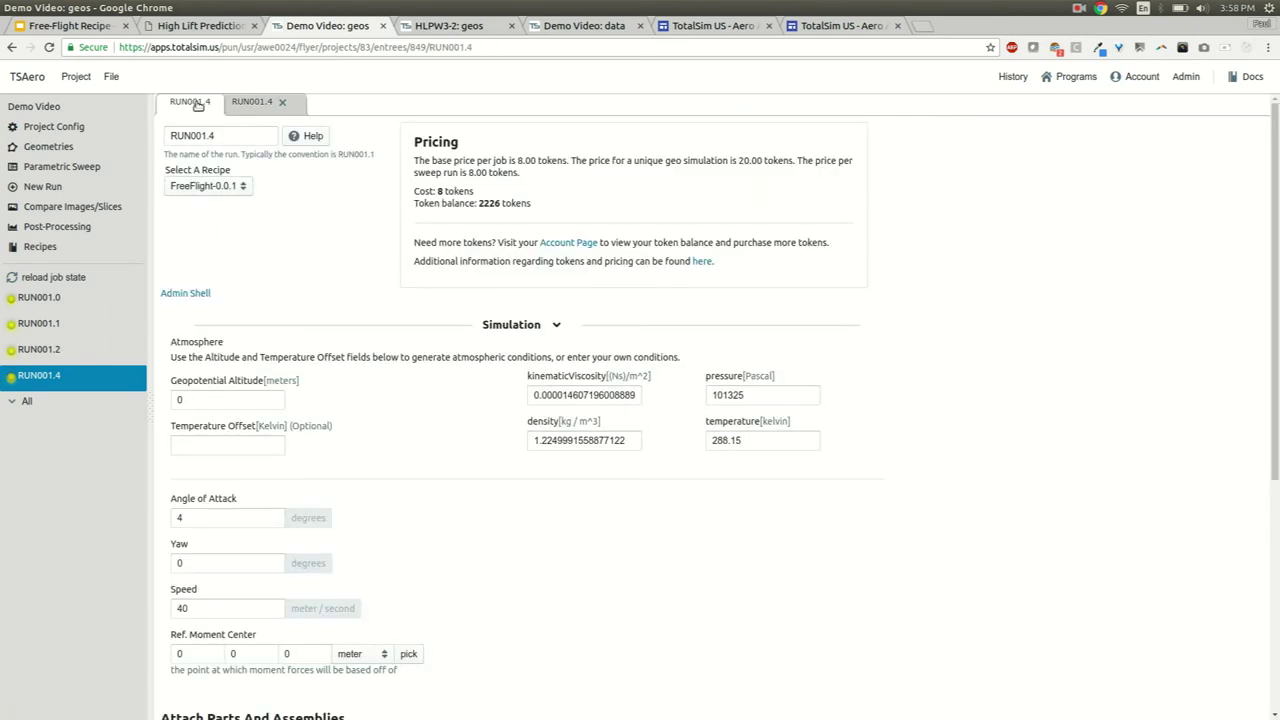
{"action": "scroll", "coordinate": [420, 275], "scroll_direction": "down", "scroll_amount": 5}
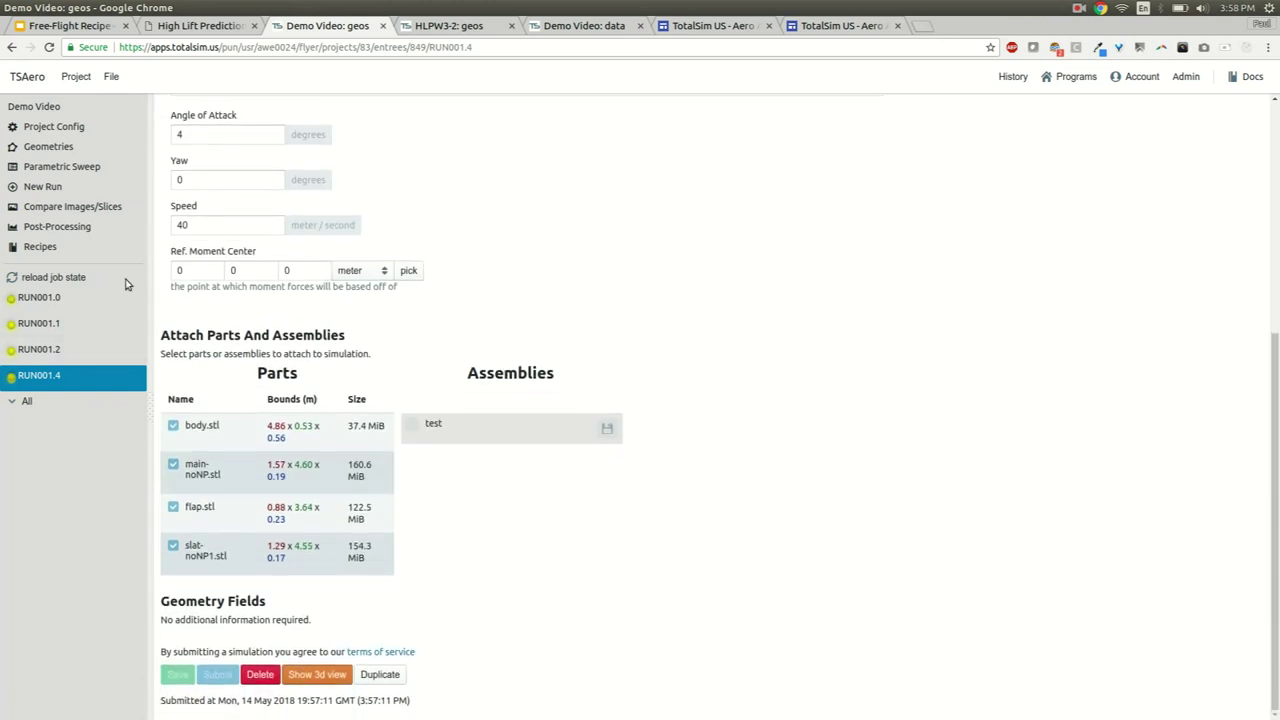
{"action": "scroll", "coordinate": [611, 289], "scroll_direction": "up", "scroll_amount": 5}
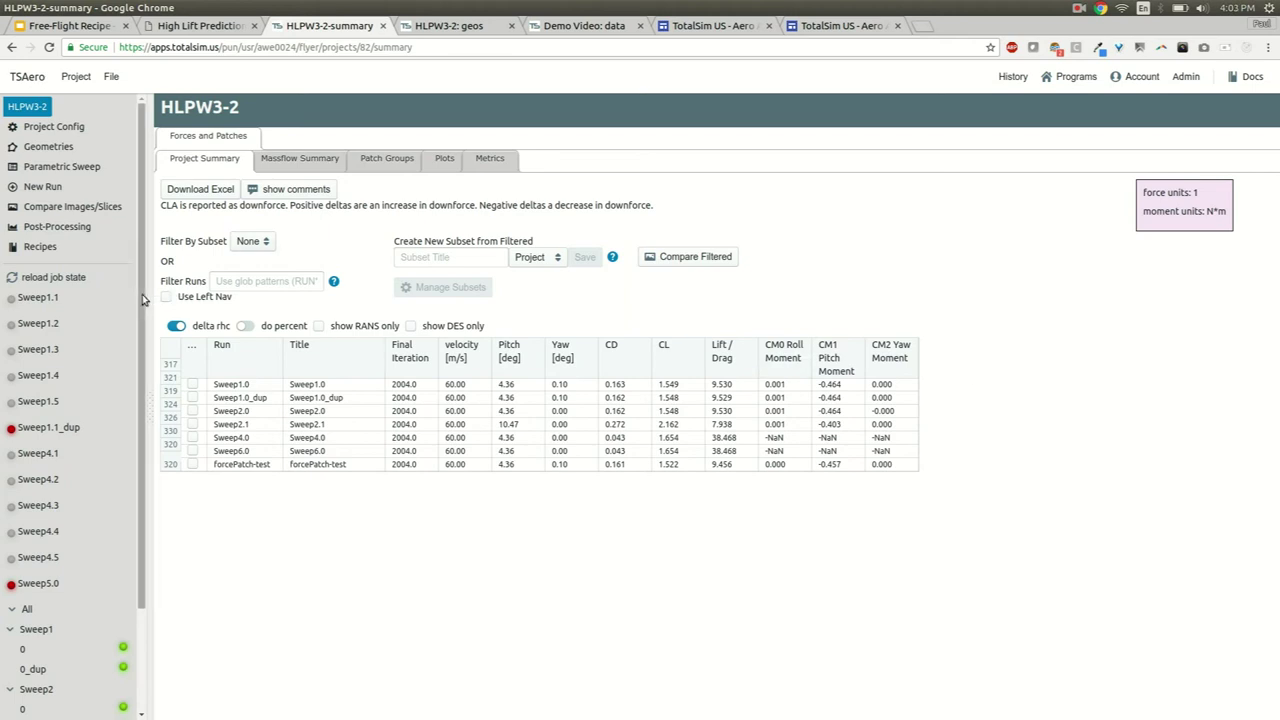
{"action": "scroll", "coordinate": [136, 343], "scroll_direction": "down", "scroll_amount": 1}
{"action": "scroll", "coordinate": [136, 343], "scroll_direction": "down", "scroll_amount": 1}
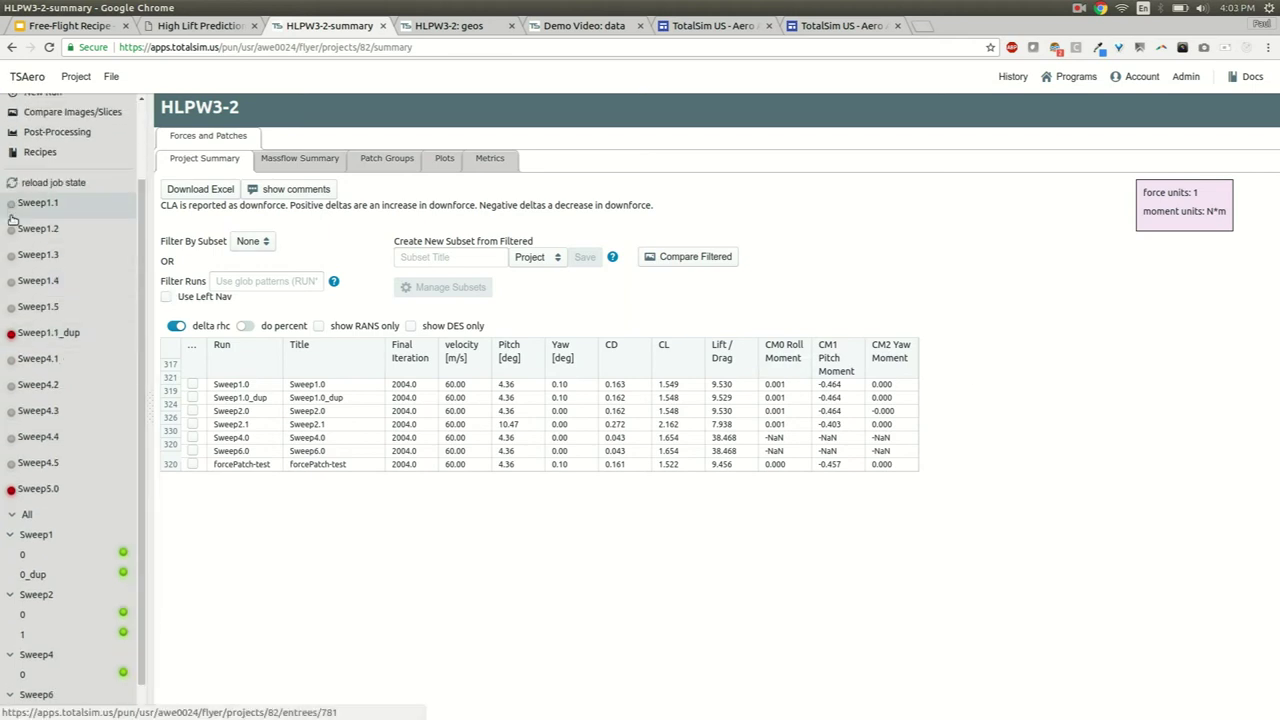
{"action": "scroll", "coordinate": [50, 400], "scroll_direction": "down", "scroll_amount": 1}
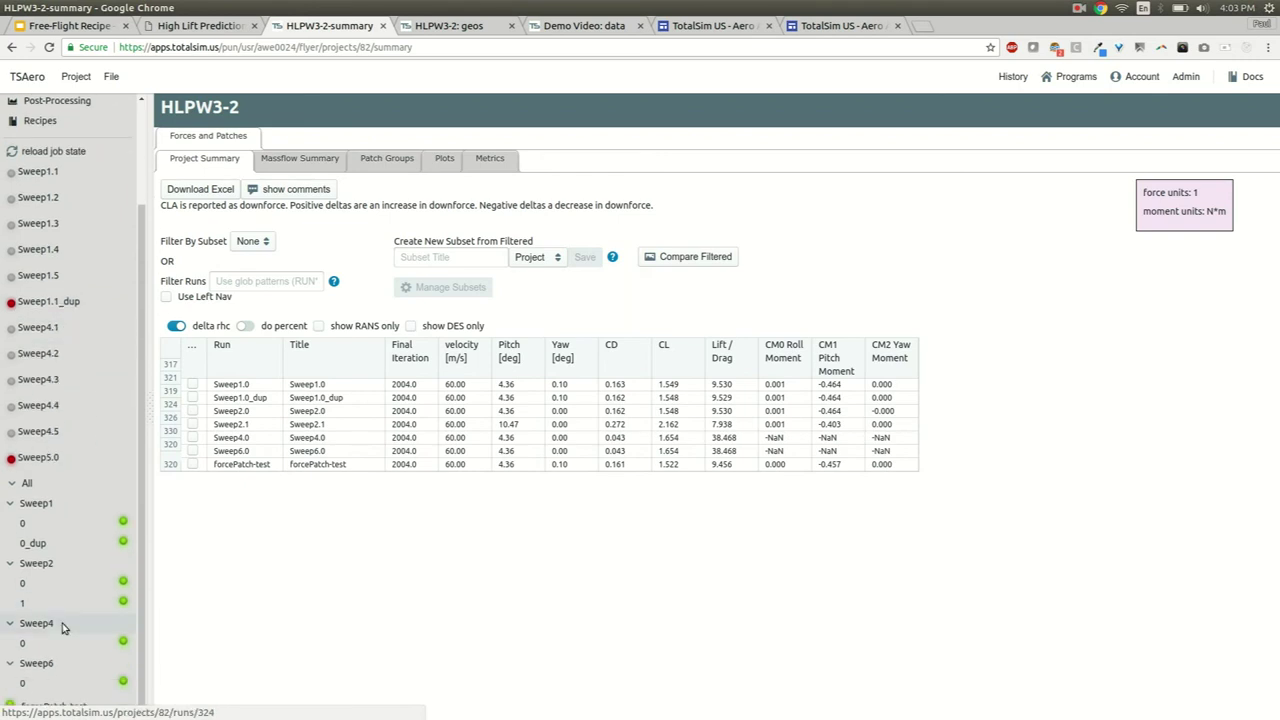
{"action": "left_click", "coordinate": [193, 385]}
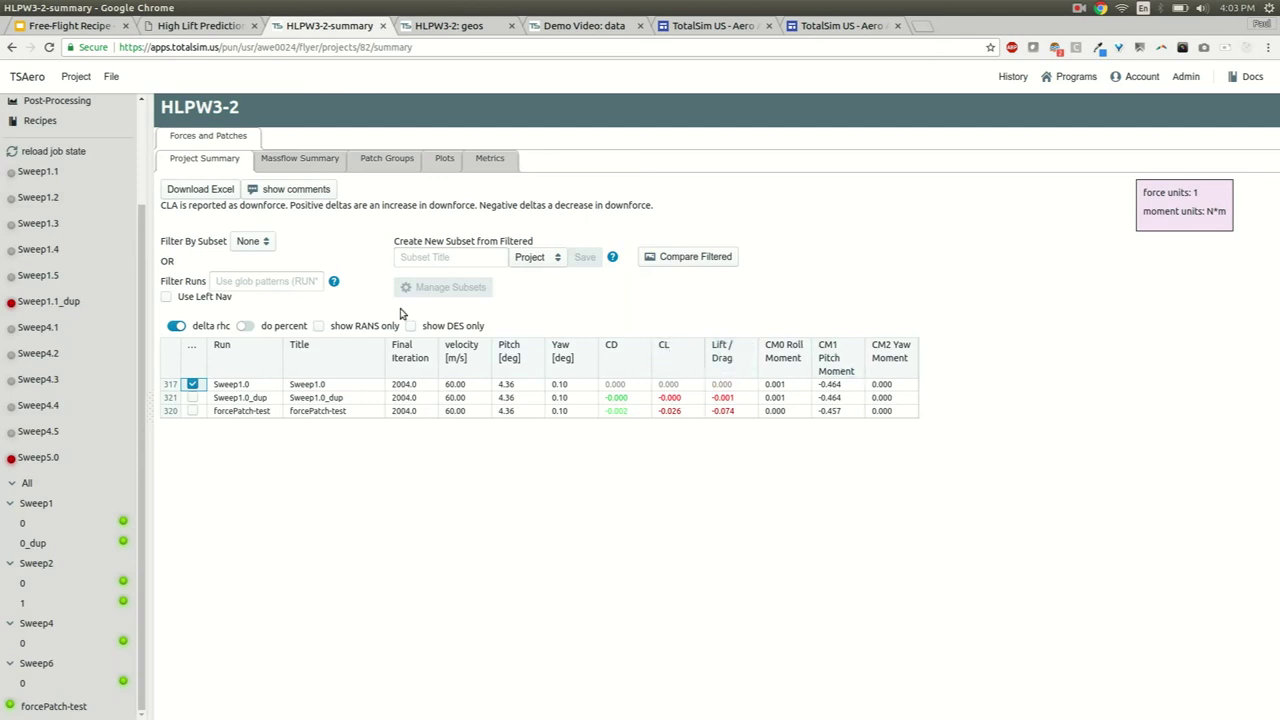
{"action": "left_click", "coordinate": [192, 384]}
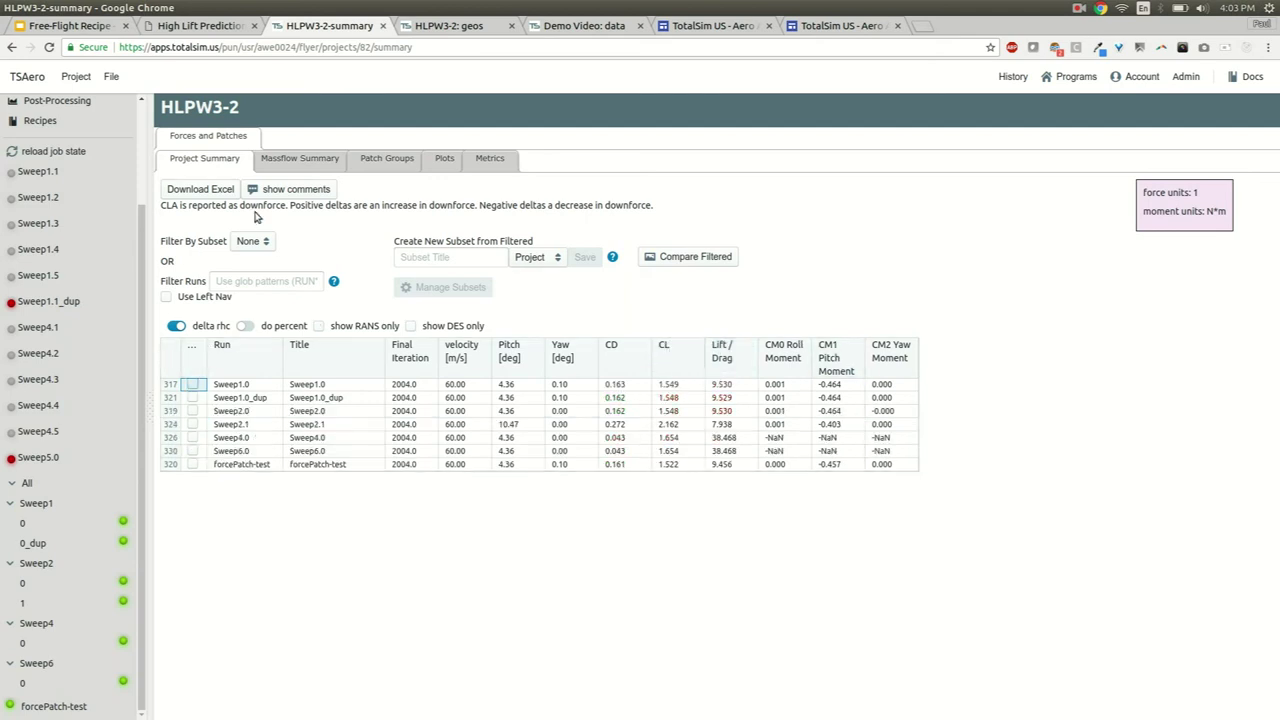
Review the massflow summary and the drag breakdown by patch group, picking CD Fuselage
{"action": "left_click", "coordinate": [326, 163]}
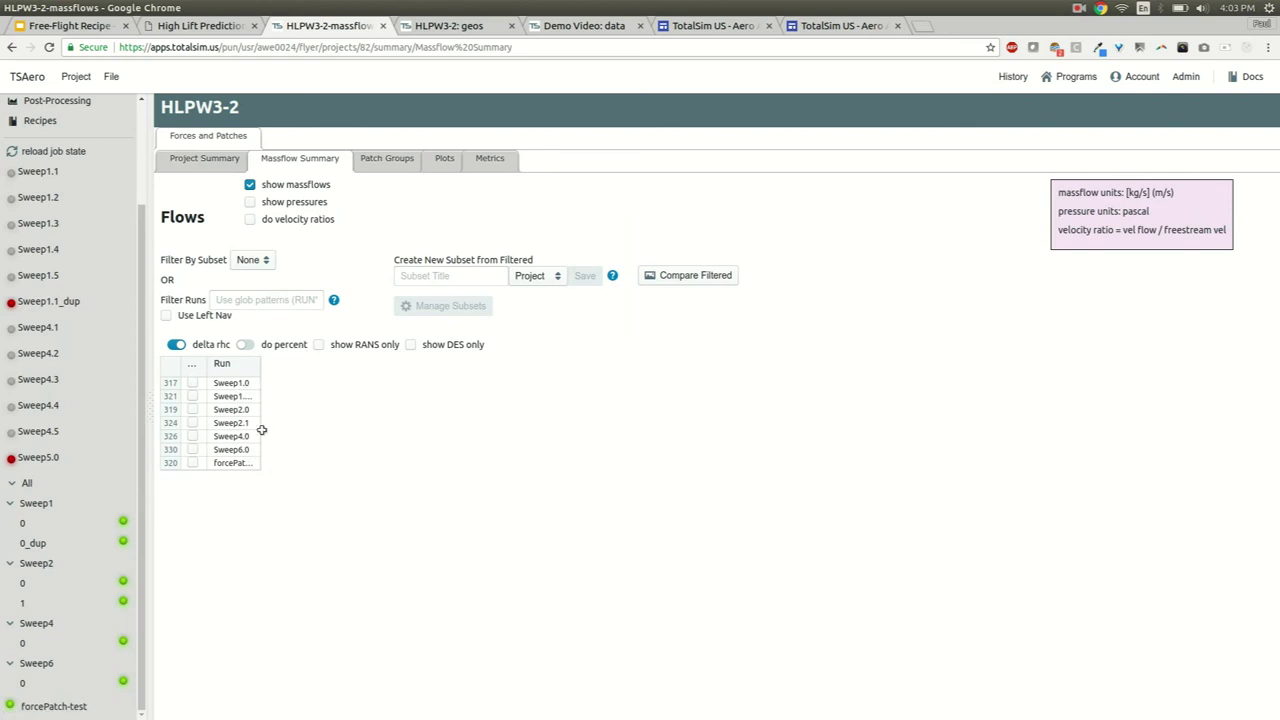
{"action": "left_click", "coordinate": [386, 158]}
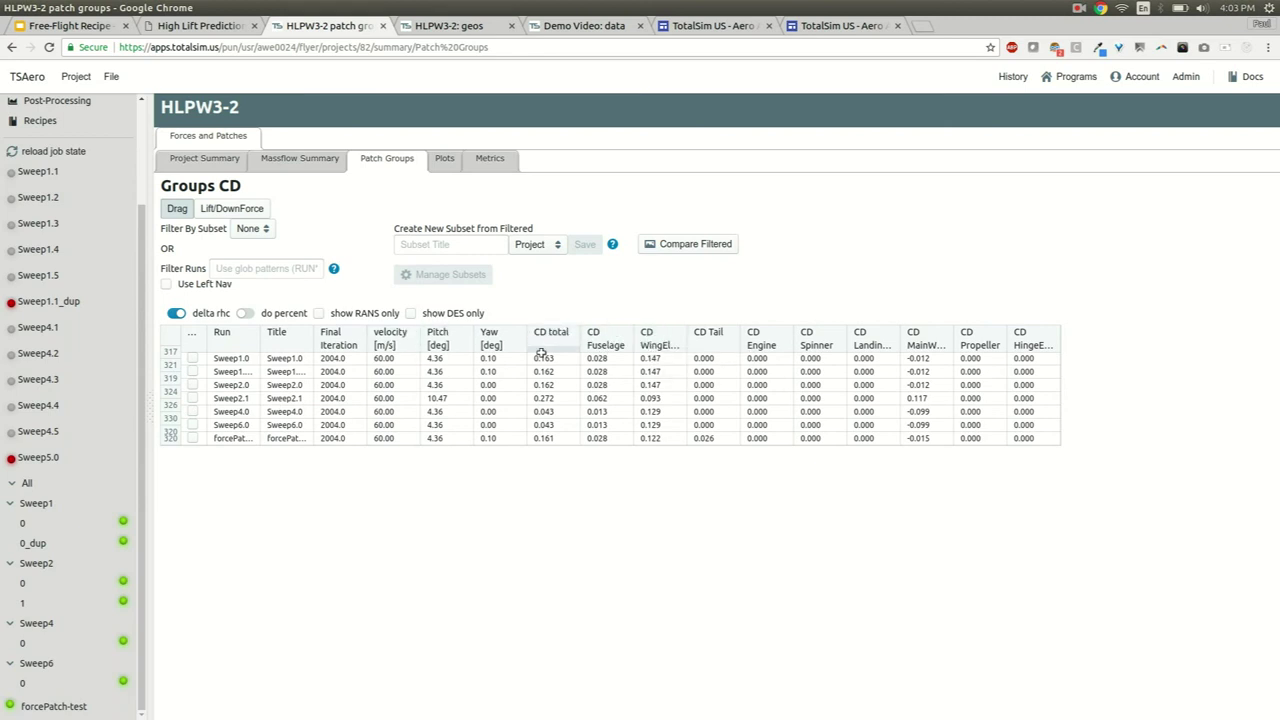
{"action": "left_click", "coordinate": [594, 340]}
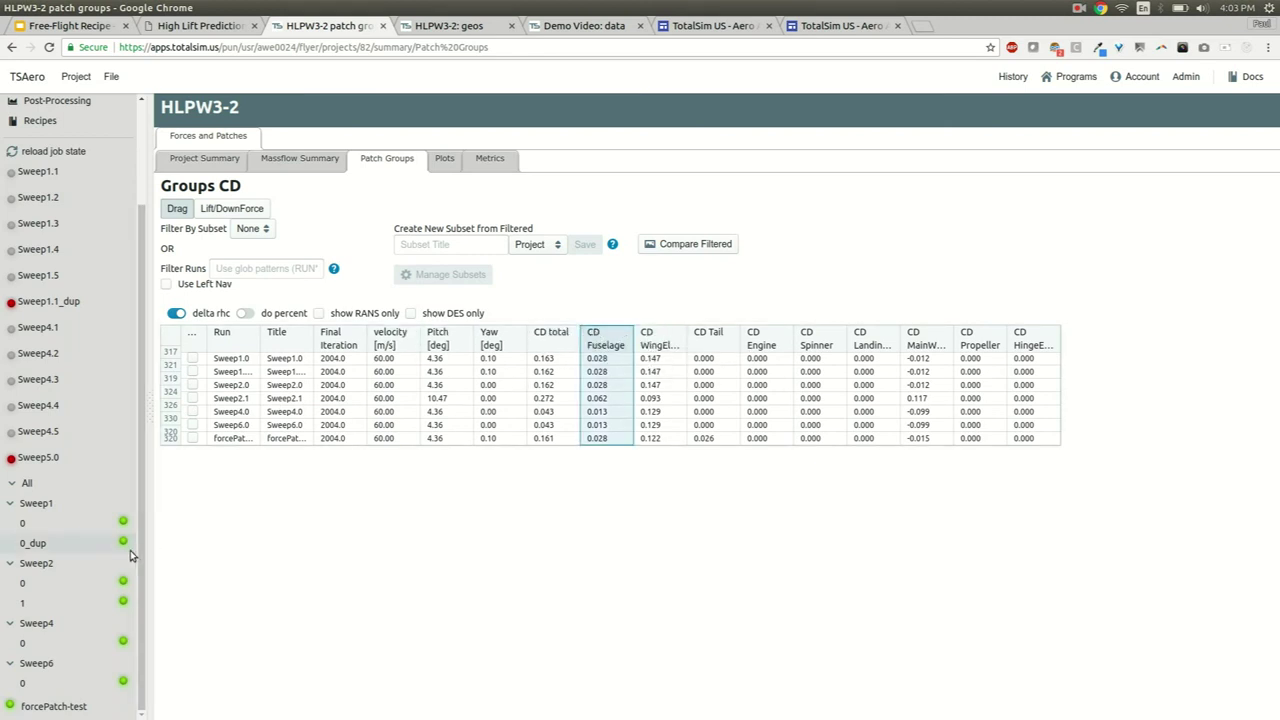
Plot CD total against pitch as line and bar charts on the Plots page
{"action": "left_click", "coordinate": [445, 166]}
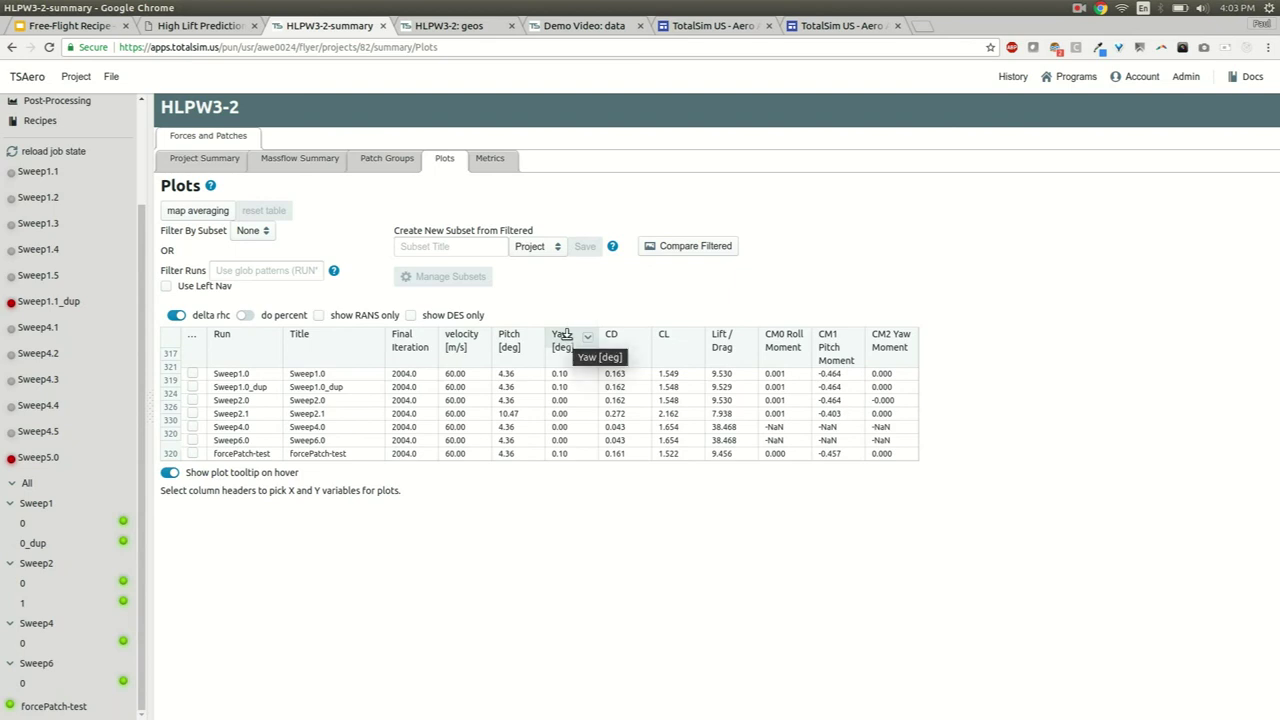
{"action": "left_click", "coordinate": [524, 346]}
{"action": "left_click", "coordinate": [611, 340]}
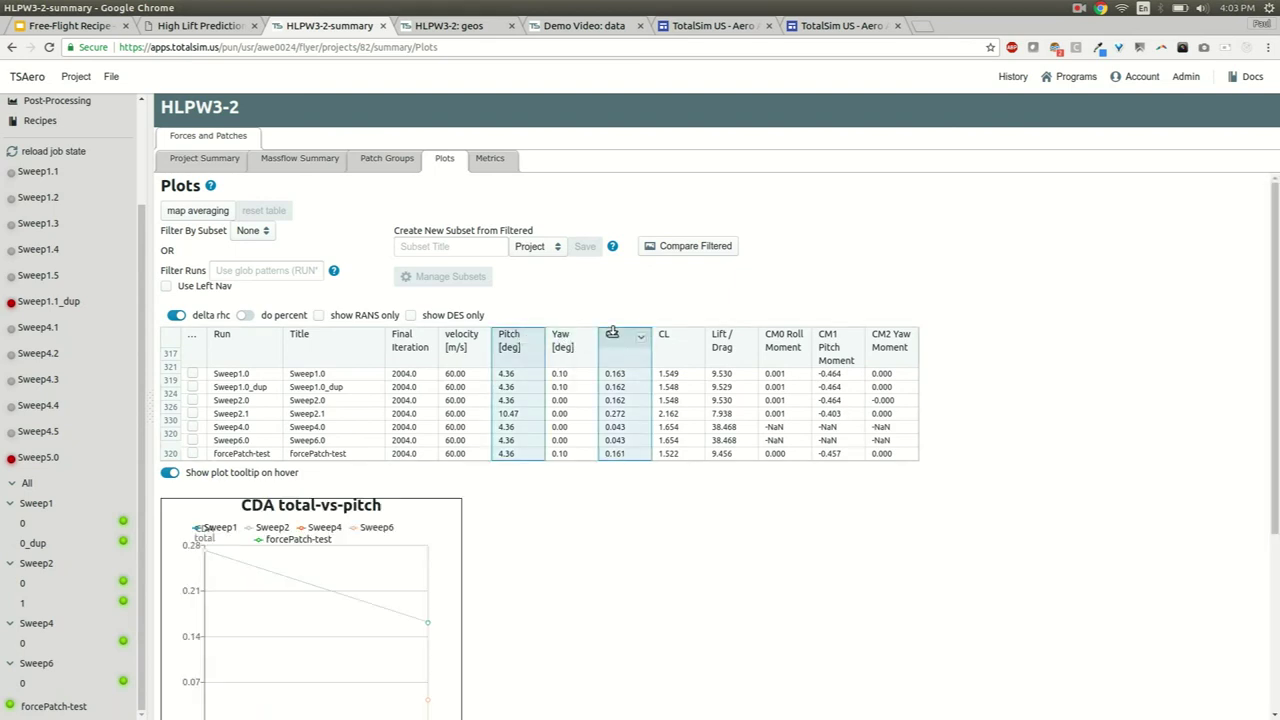
{"action": "scroll", "coordinate": [592, 403], "scroll_direction": "down", "scroll_amount": 1}
{"action": "scroll", "coordinate": [592, 403], "scroll_direction": "down", "scroll_amount": 3}
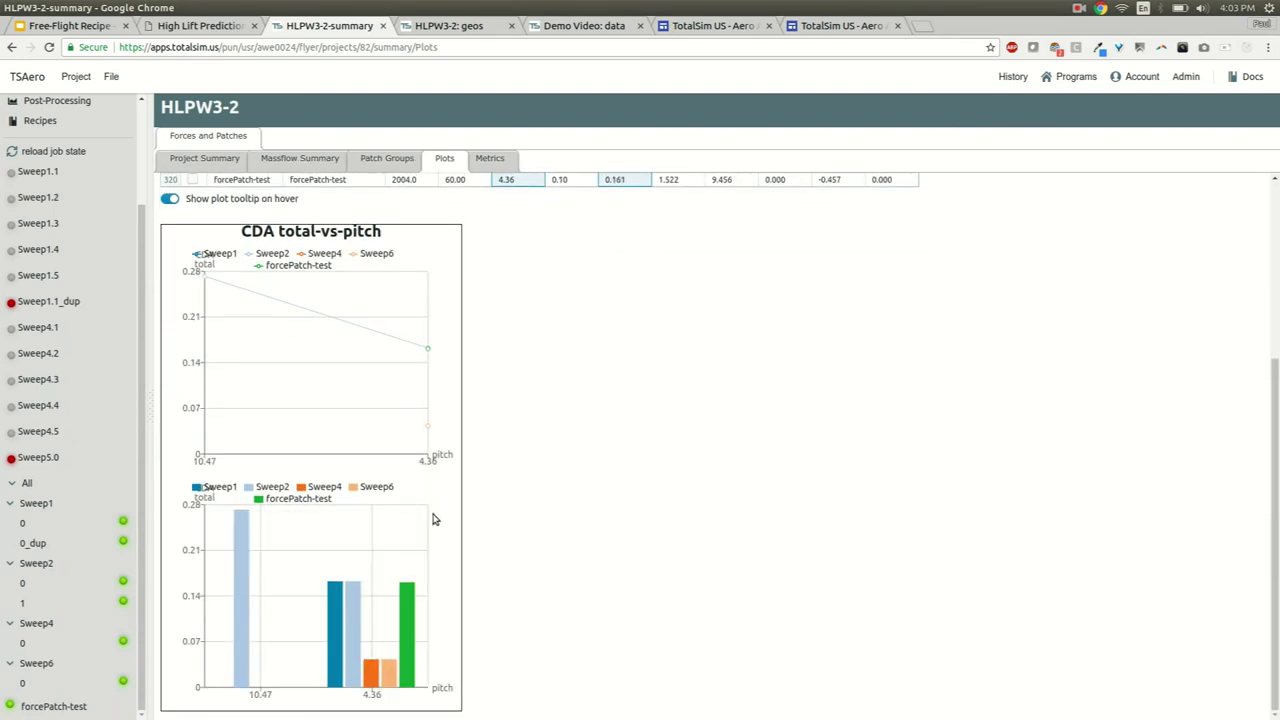
{"action": "scroll", "coordinate": [588, 442], "scroll_direction": "up", "scroll_amount": 4}
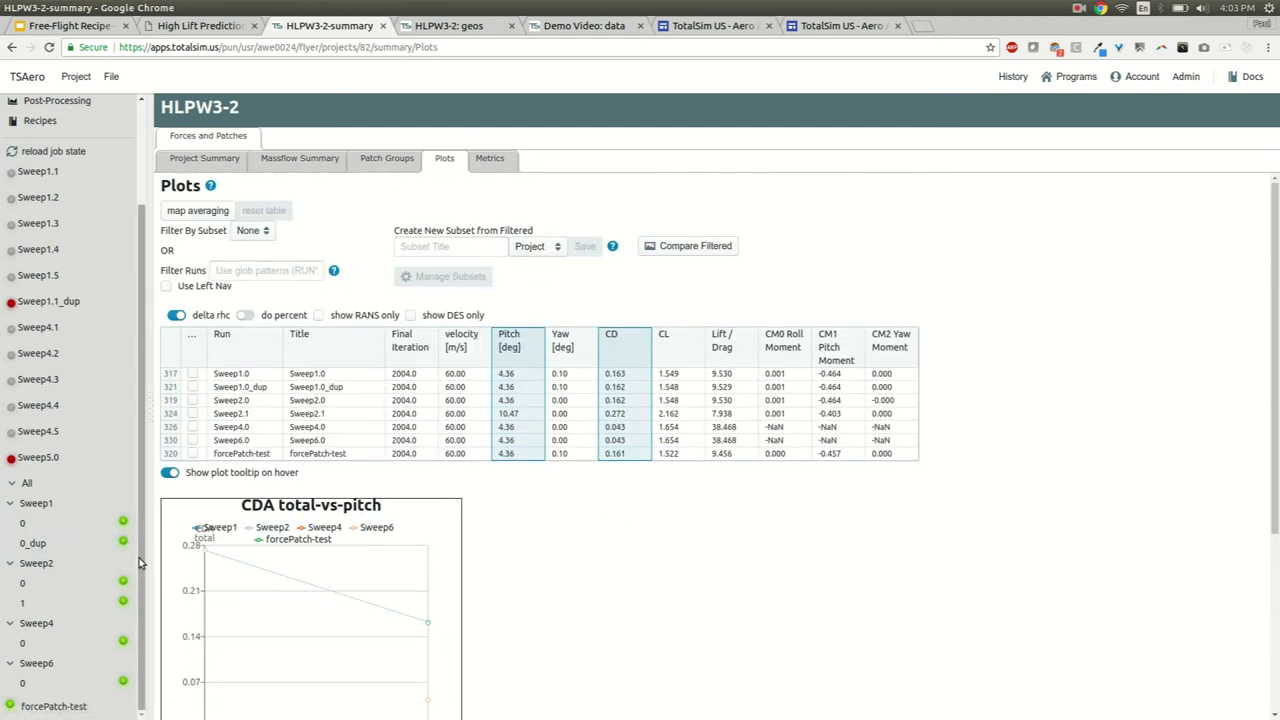
Open Sweep4.0's summary, zoom the CD and CL curves to iterations 500–2000, check force groups
{"action": "left_click", "coordinate": [54, 644]}
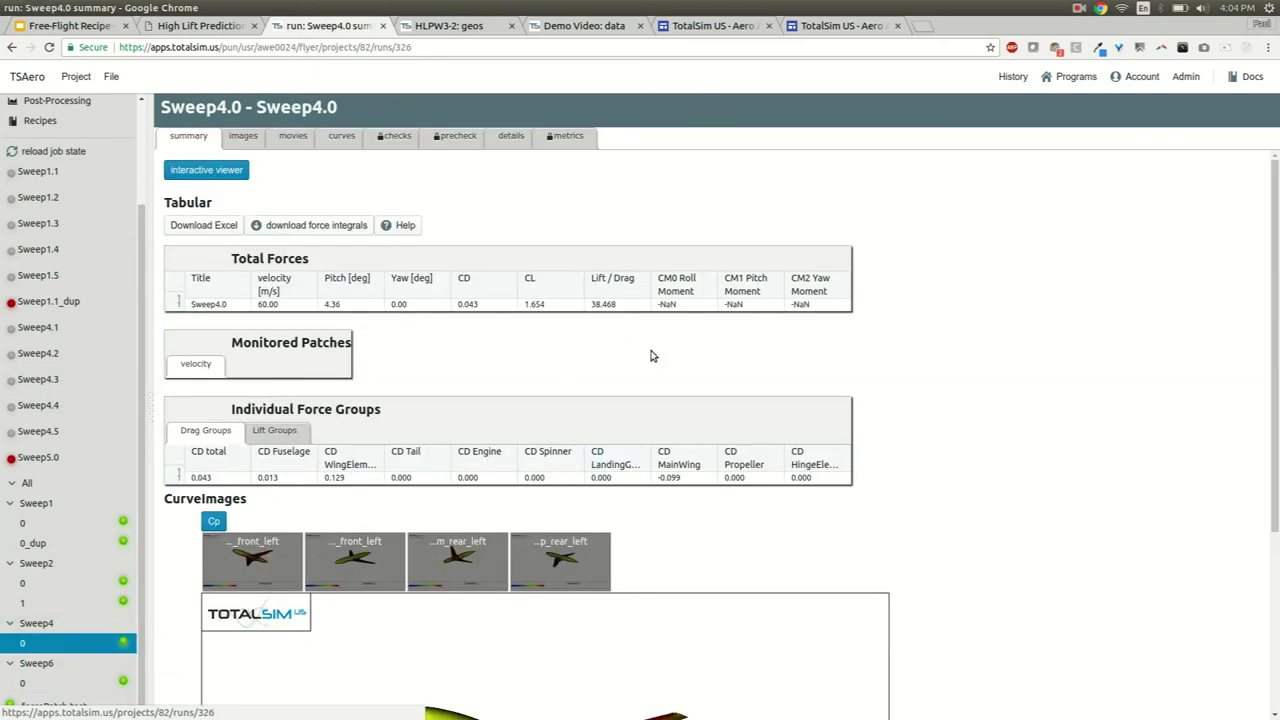
{"action": "scroll", "coordinate": [652, 354], "scroll_direction": "down", "scroll_amount": 3}
{"action": "scroll", "coordinate": [655, 351], "scroll_direction": "down", "scroll_amount": 1}
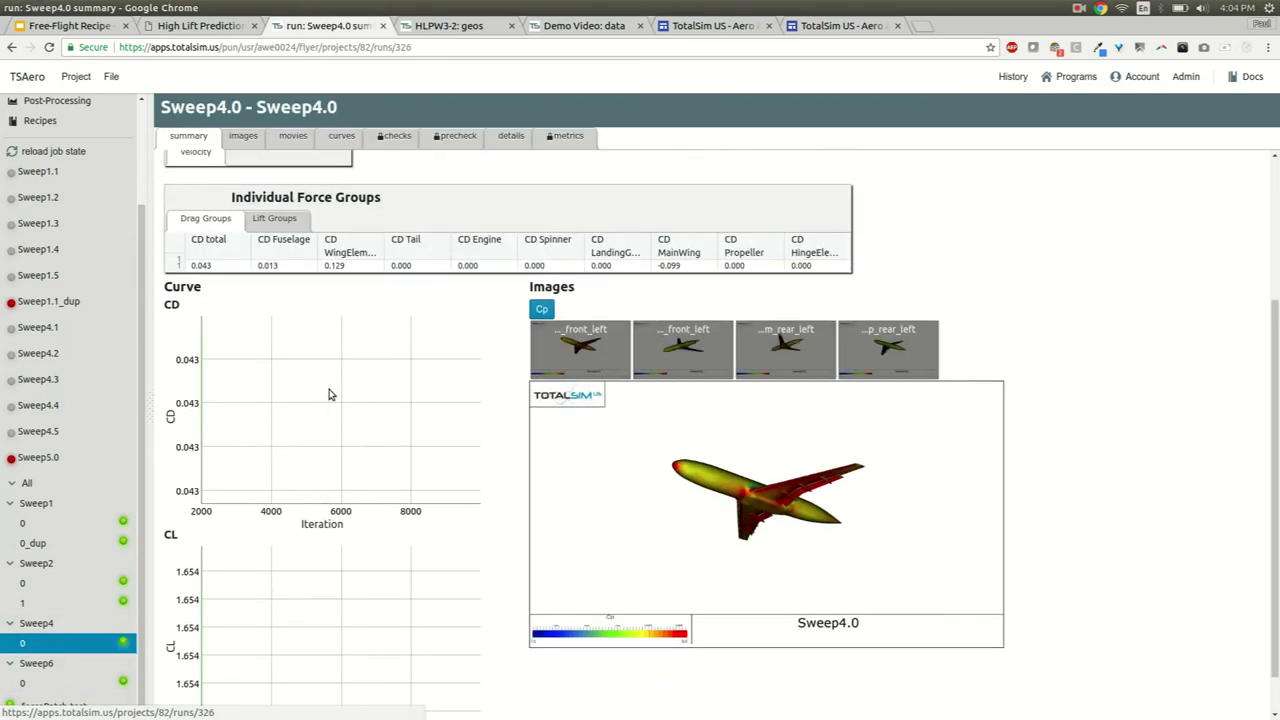
{"action": "left_click_drag", "start_coordinate": [262, 470], "coordinate": [501, 488]}
{"action": "scroll", "coordinate": [366, 537], "scroll_direction": "down", "scroll_amount": 1}
{"action": "left_click_drag", "start_coordinate": [263, 570], "coordinate": [506, 569]}
{"action": "scroll", "coordinate": [440, 497], "scroll_direction": "up", "scroll_amount": 5}
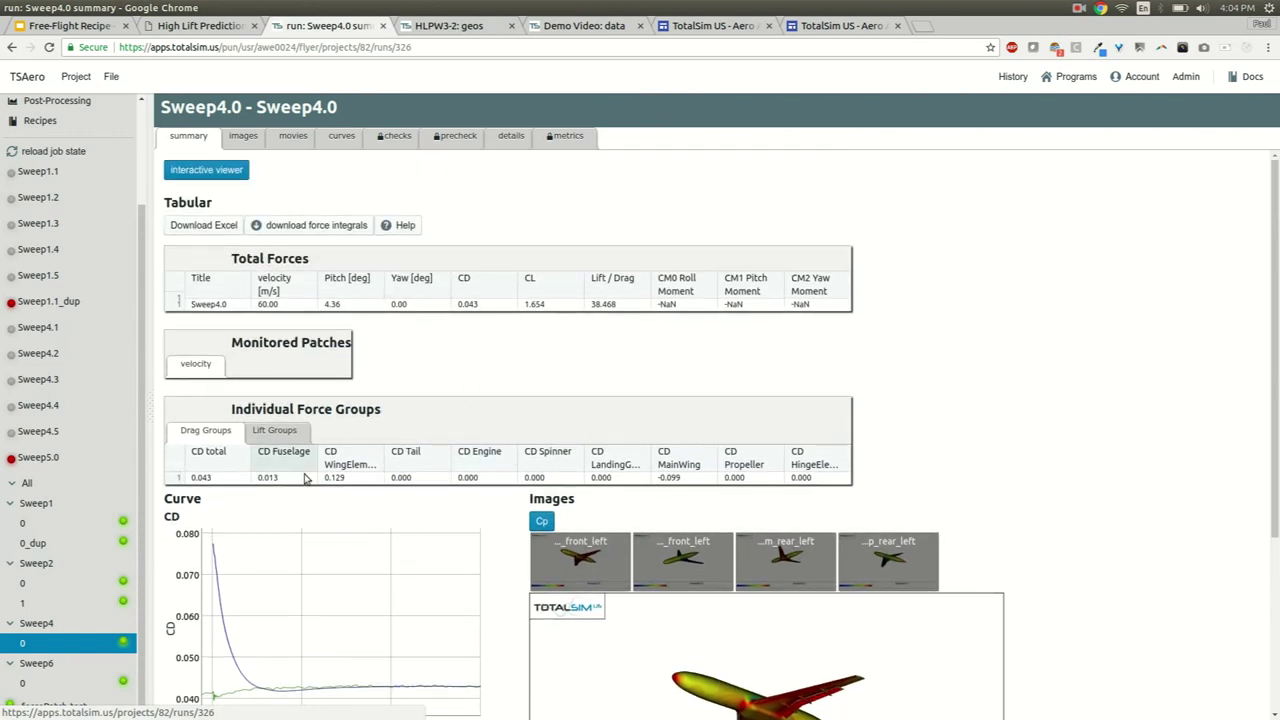
{"action": "left_click", "coordinate": [280, 434]}
{"action": "left_click", "coordinate": [205, 431]}
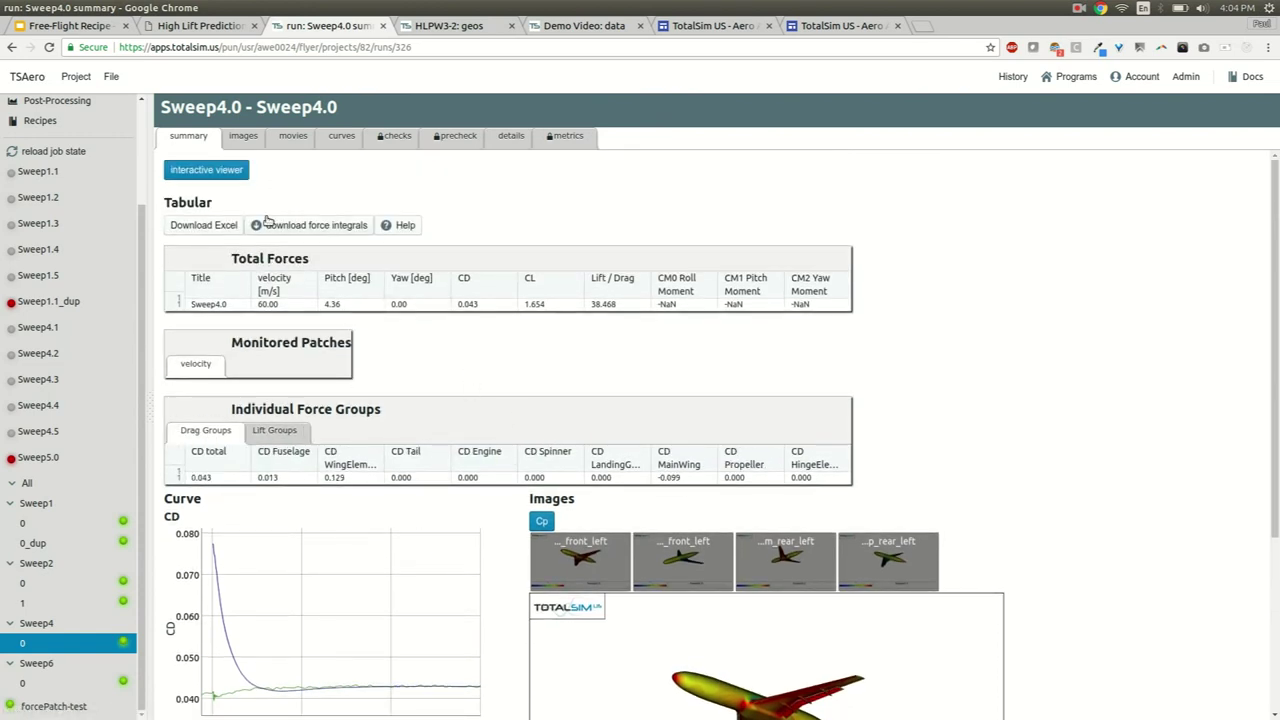
View the run's Cp image thumbnails, then play the Y Cp-Contours movie
{"action": "left_click", "coordinate": [245, 137]}
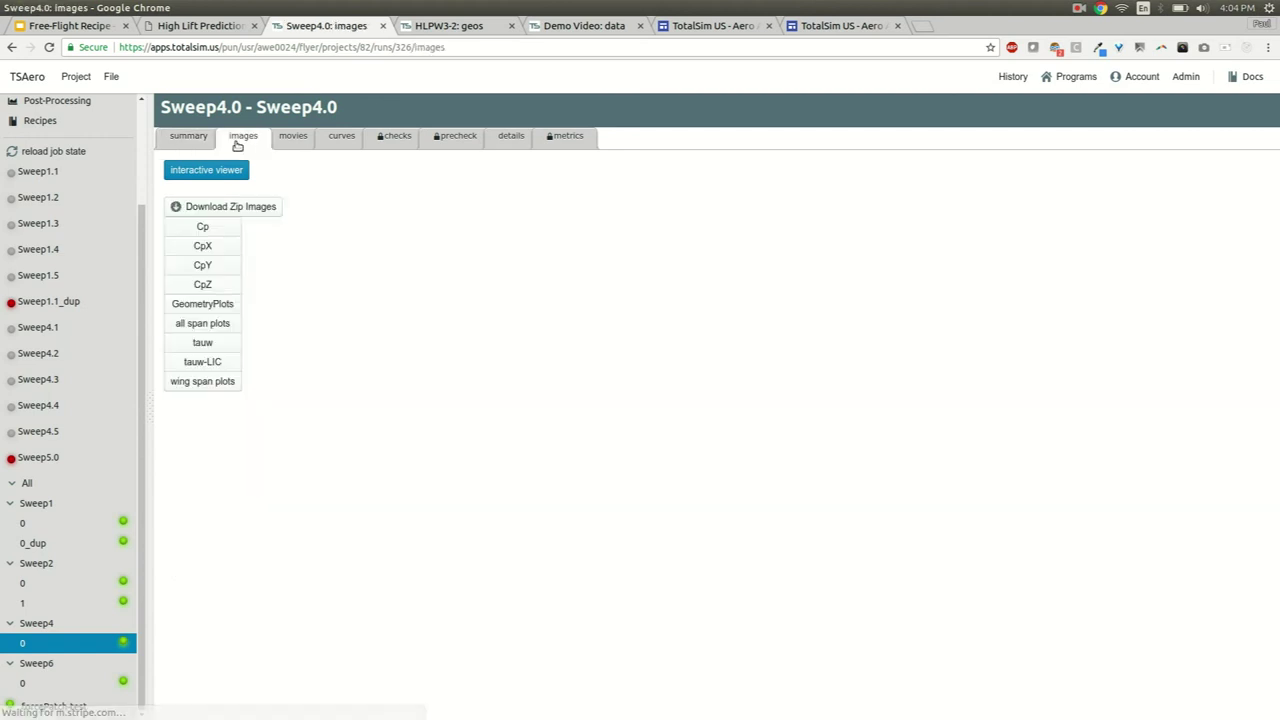
{"action": "left_click", "coordinate": [218, 230]}
{"action": "left_click", "coordinate": [291, 137]}
{"action": "left_click", "coordinate": [245, 247]}
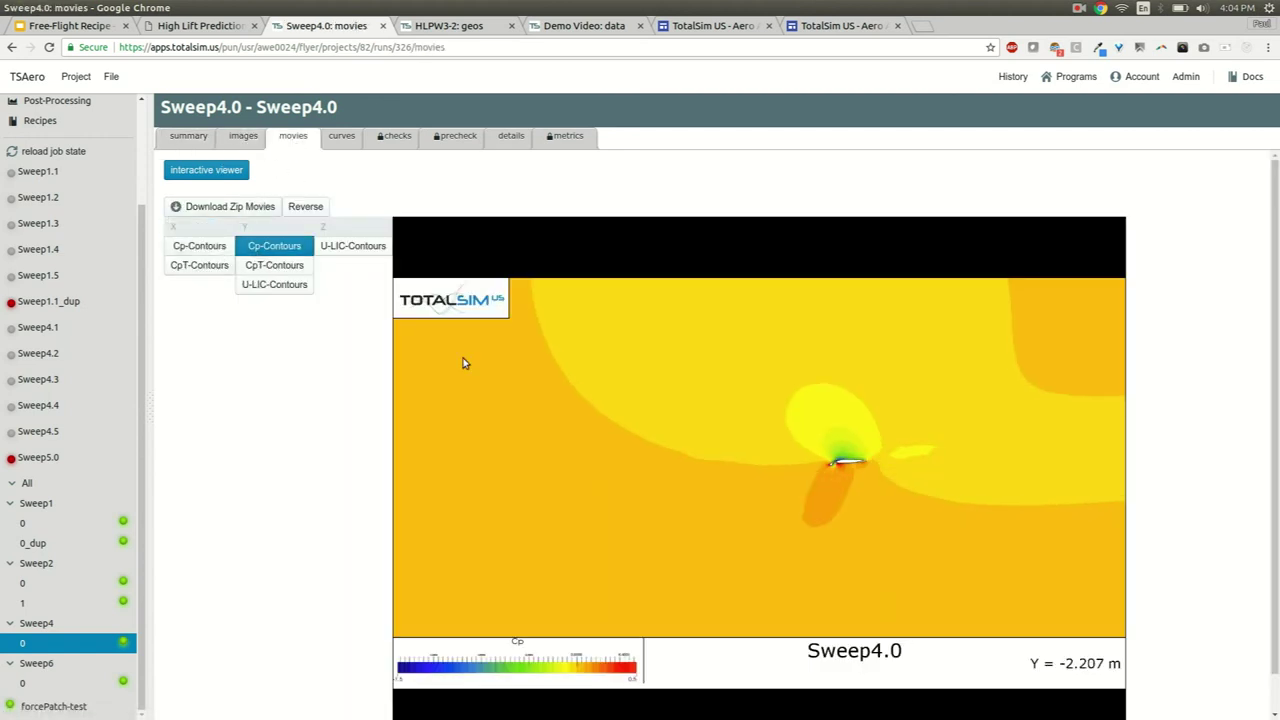
{"action": "scroll", "coordinate": [551, 451], "scroll_direction": "down", "scroll_amount": 1}
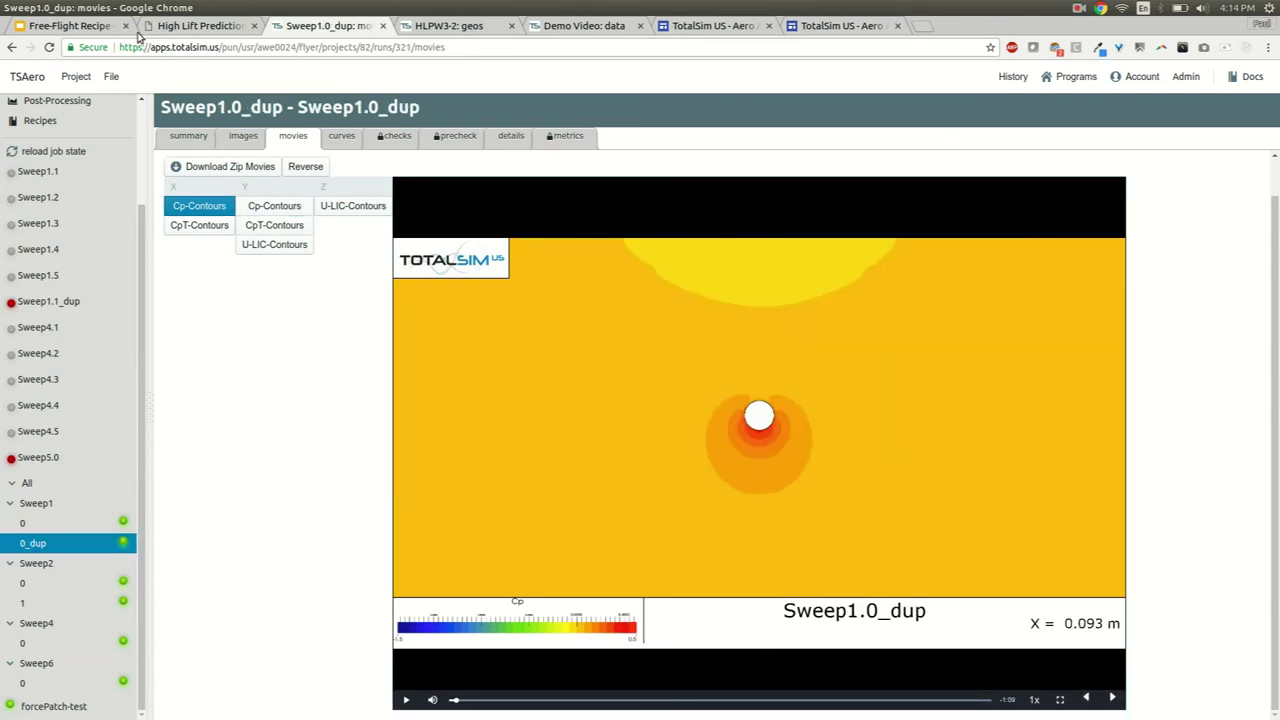
Switch back to the Free-Flight Recipe deck showing its Important Tips slide on sweeps, hinges and radiators
{"action": "left_click", "coordinate": [96, 30]}
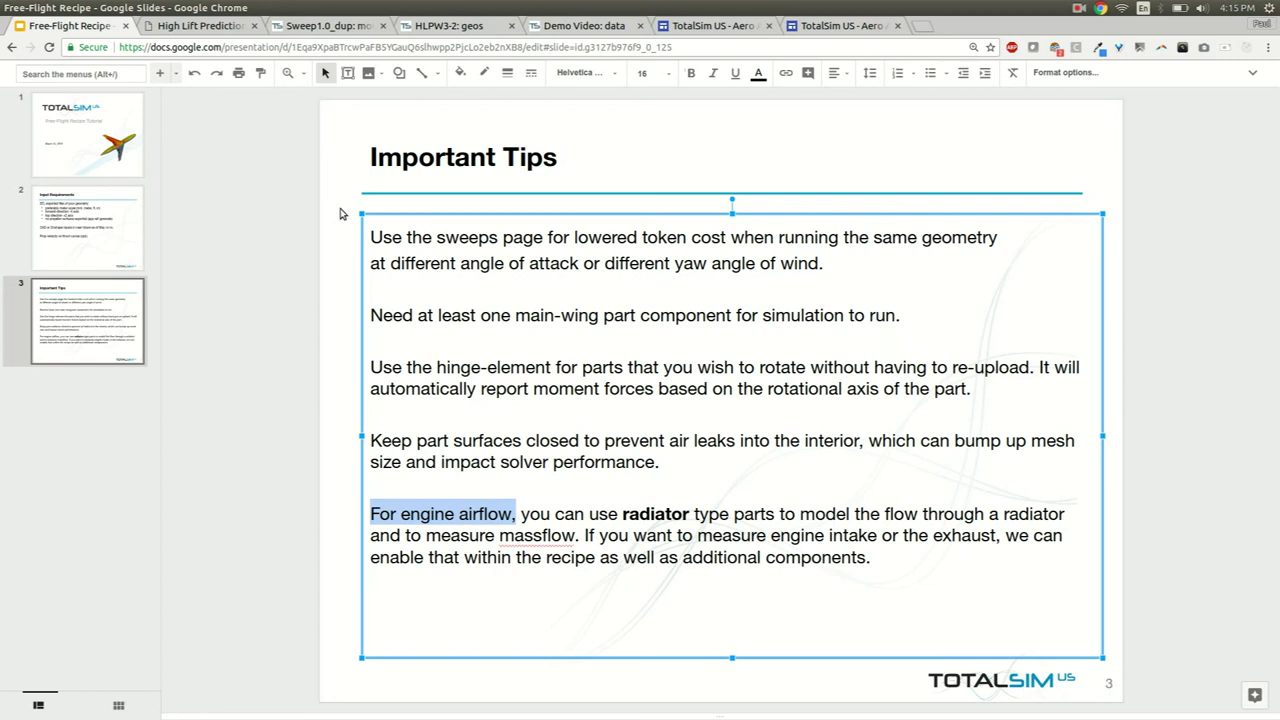
{"action": "left_click_drag", "start_coordinate": [436, 315], "coordinate": [757, 315]}
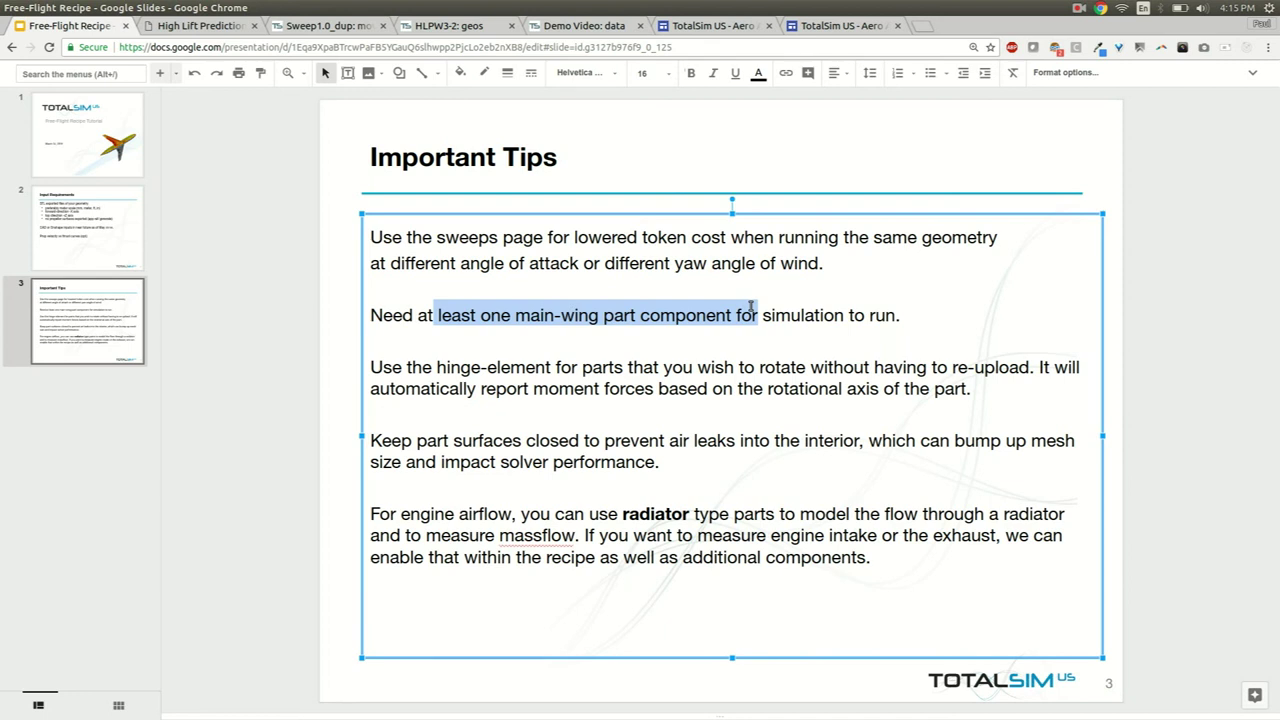
{"action": "left_click_drag", "start_coordinate": [435, 367], "coordinate": [557, 368]}
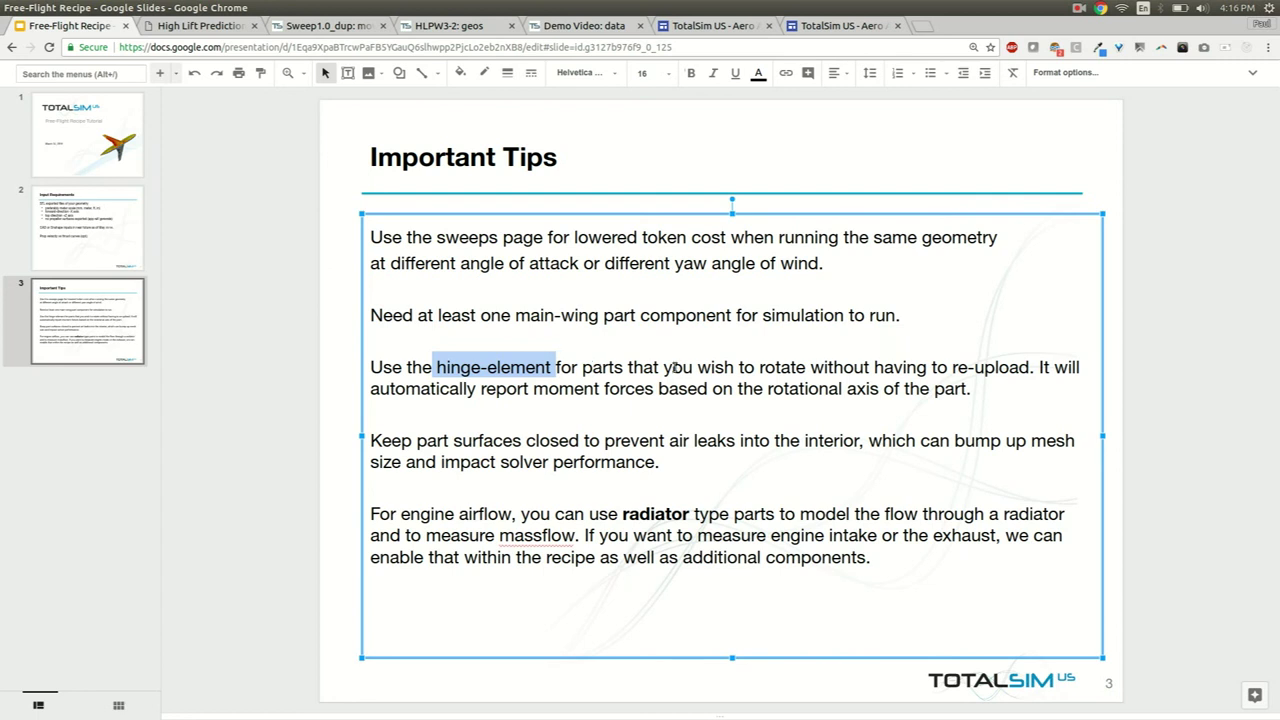
{"action": "left_click_drag", "start_coordinate": [389, 441], "coordinate": [632, 444]}
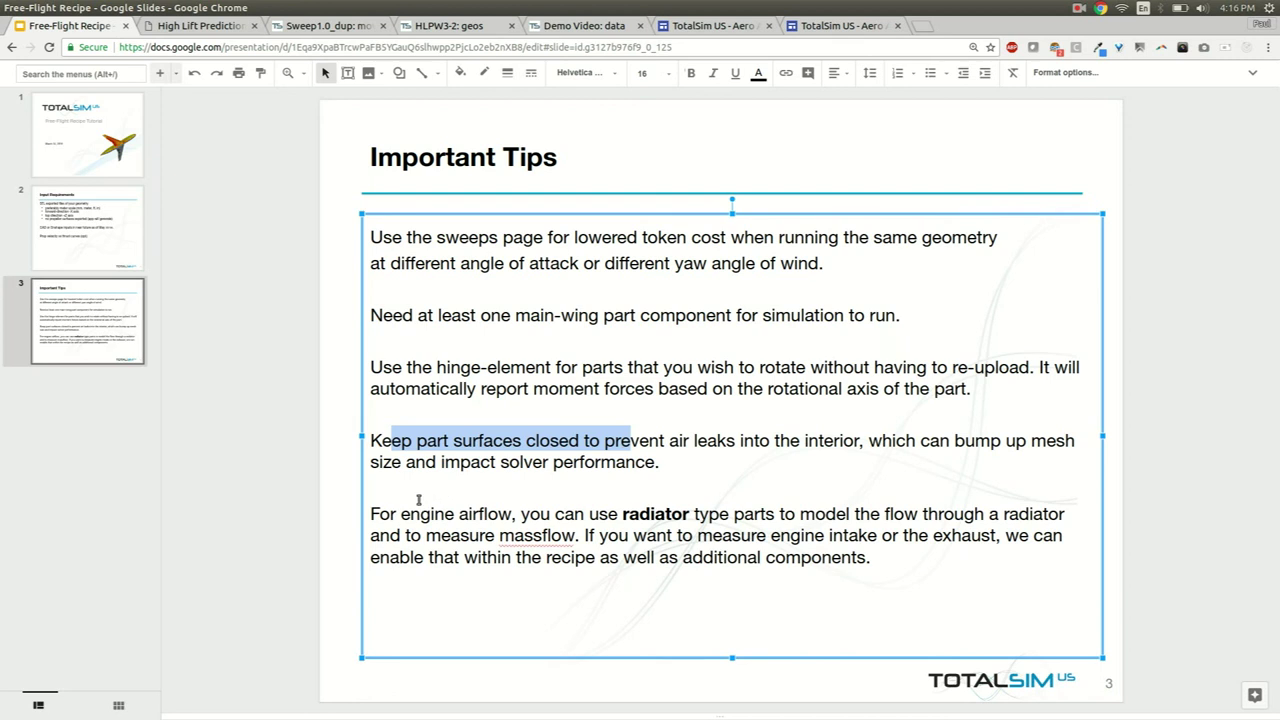
{"action": "left_click_drag", "start_coordinate": [390, 515], "coordinate": [615, 512]}
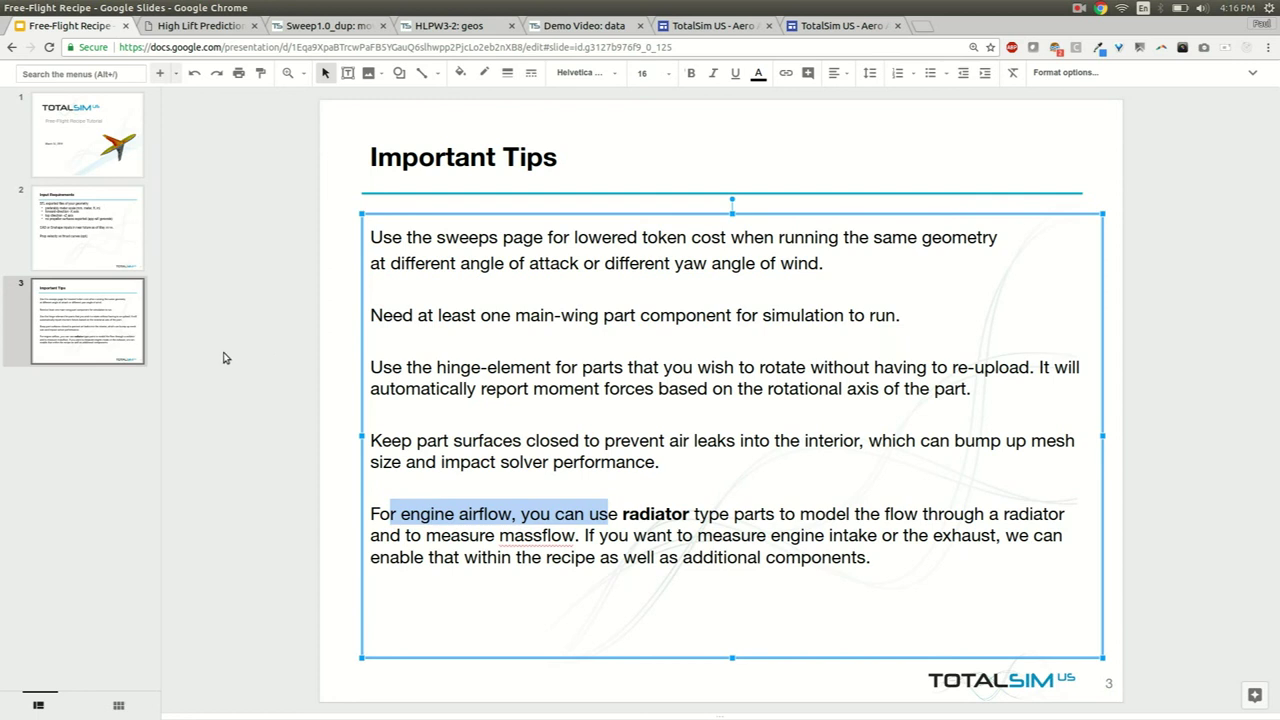
Open the Aero App Geo docs and highlight the list of uploadable geometry part types
{"action": "left_click", "coordinate": [698, 32]}
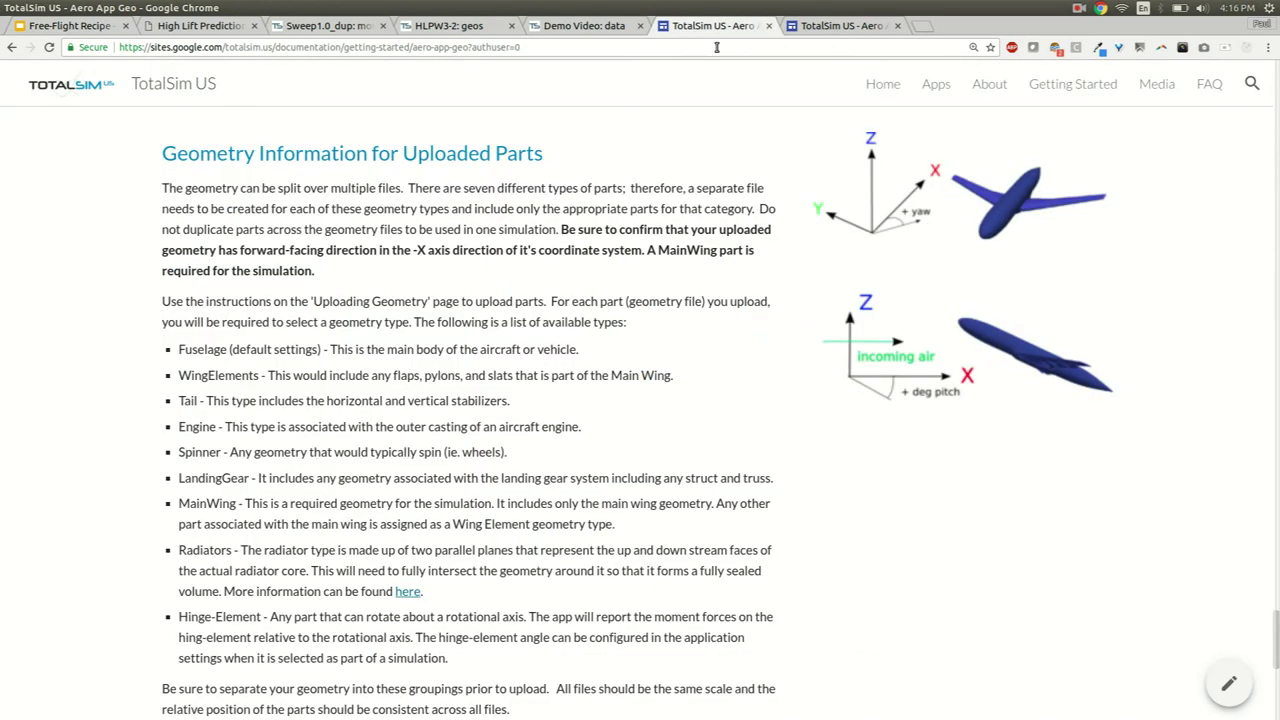
{"action": "scroll", "coordinate": [323, 290], "scroll_direction": "down", "scroll_amount": 2}
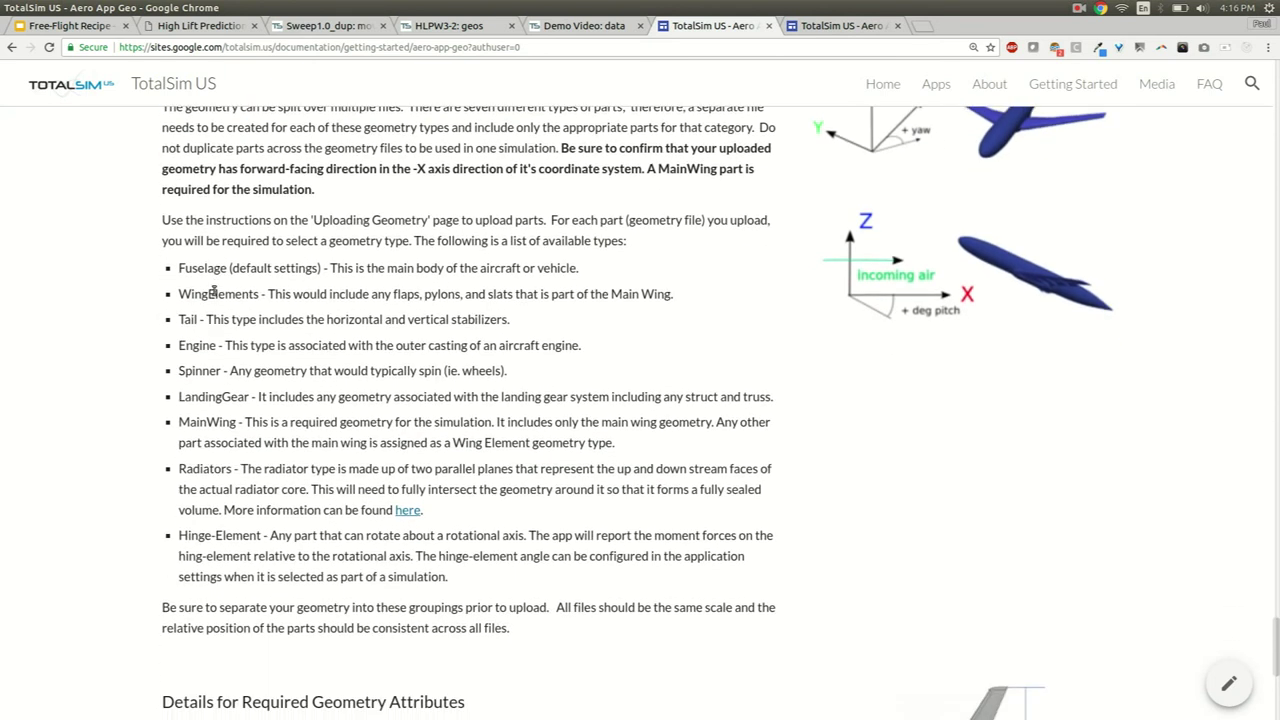
{"action": "scroll", "coordinate": [277, 333], "scroll_direction": "down", "scroll_amount": 1}
{"action": "left_click_drag", "start_coordinate": [600, 563], "coordinate": [300, 222]}
{"action": "left_click", "coordinate": [338, 247]}
{"action": "scroll", "coordinate": [252, 247], "scroll_direction": "up", "scroll_amount": 1}
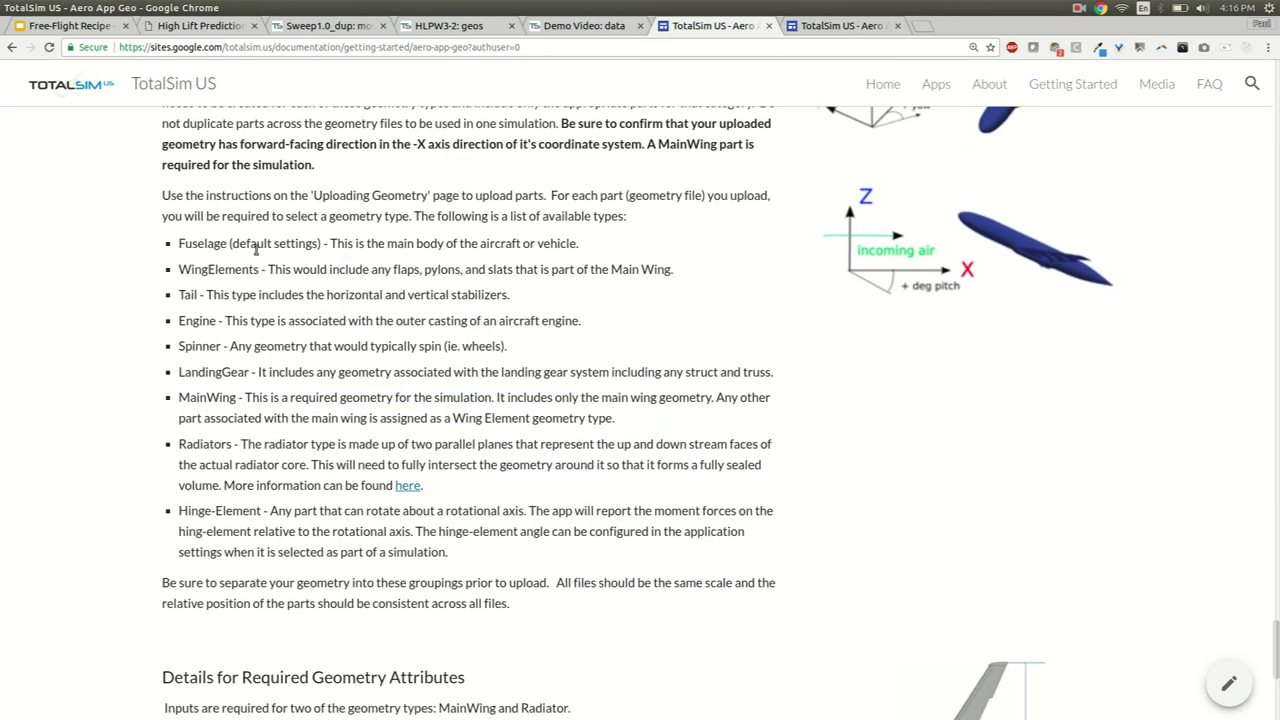
{"action": "left_click_drag", "start_coordinate": [168, 216], "coordinate": [386, 582]}
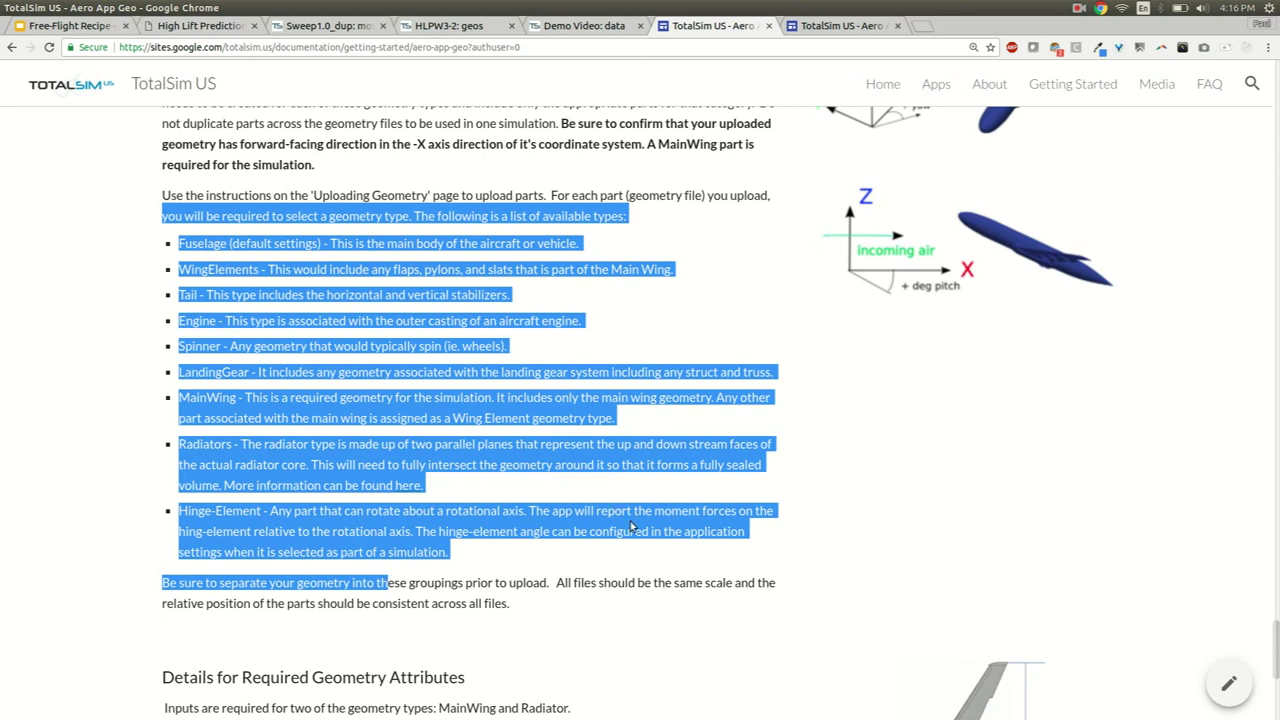
{"action": "scroll", "coordinate": [665, 527], "scroll_direction": "up", "scroll_amount": 3}
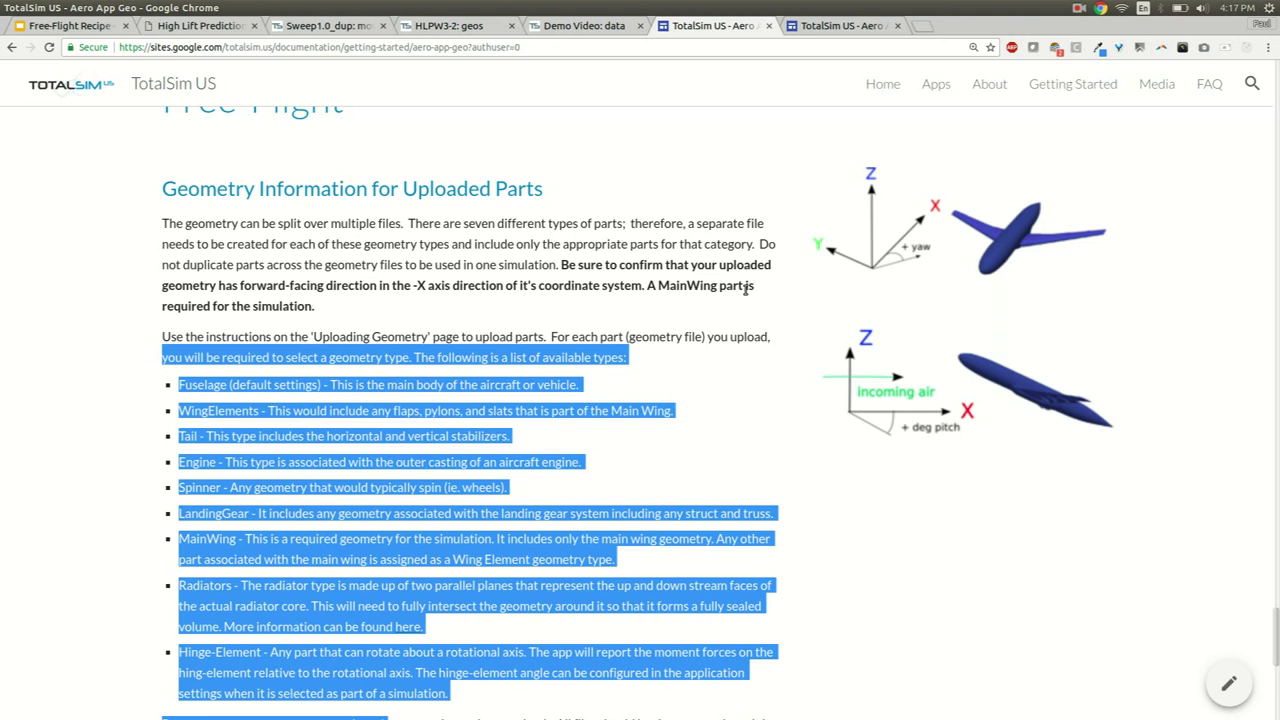
Scroll down to the MainWing chord, span and area attributes and clear the highlight
{"action": "scroll", "coordinate": [574, 431], "scroll_direction": "down", "scroll_amount": 5}
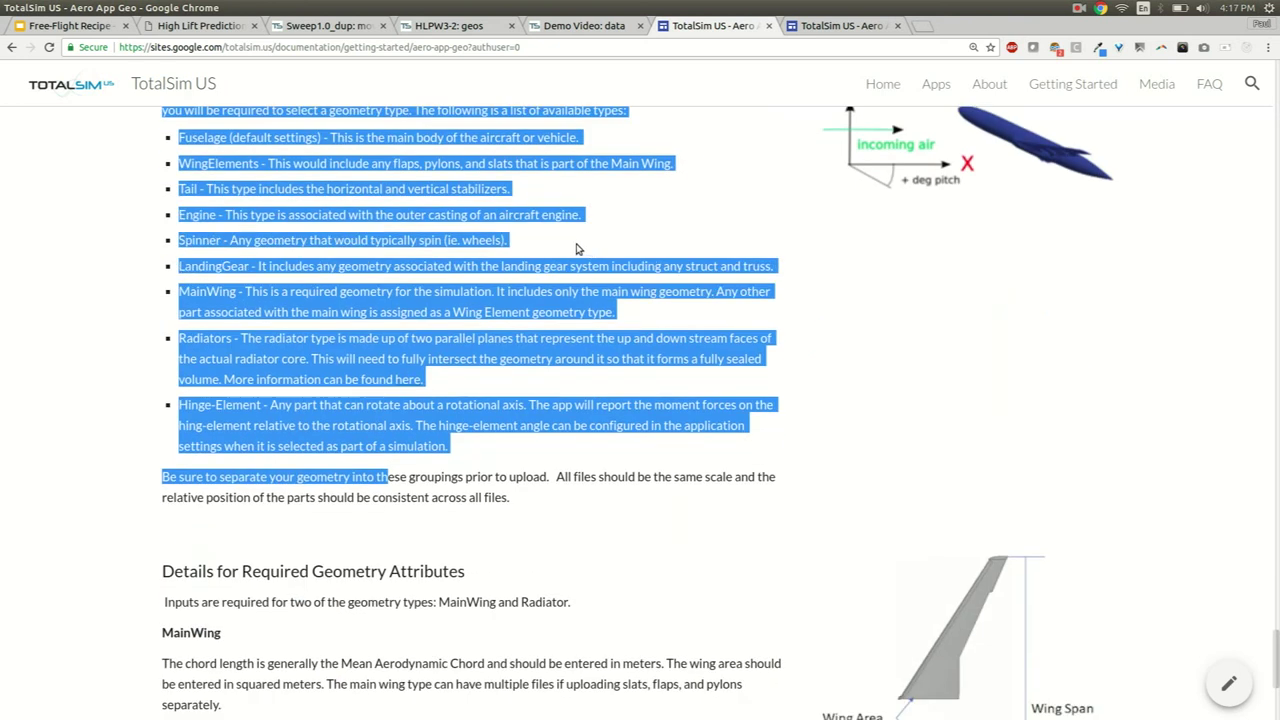
{"action": "scroll", "coordinate": [588, 215], "scroll_direction": "down", "scroll_amount": 1}
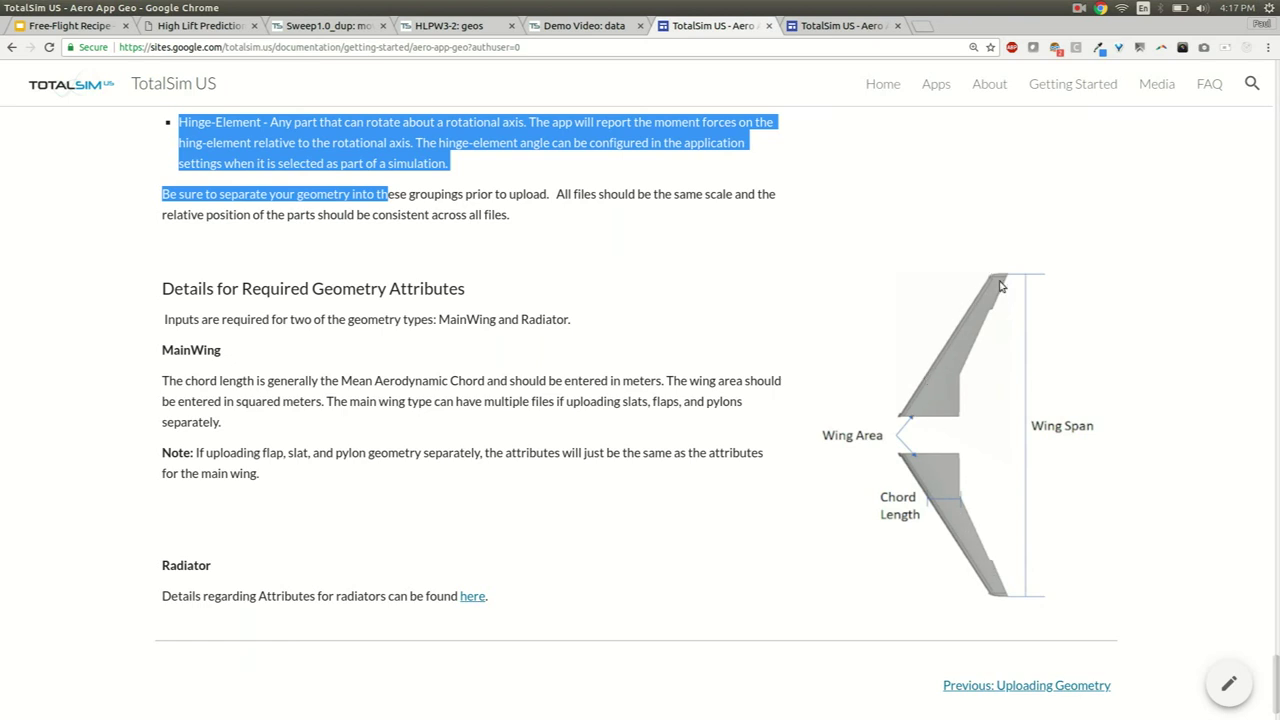
{"action": "left_click", "coordinate": [720, 277]}
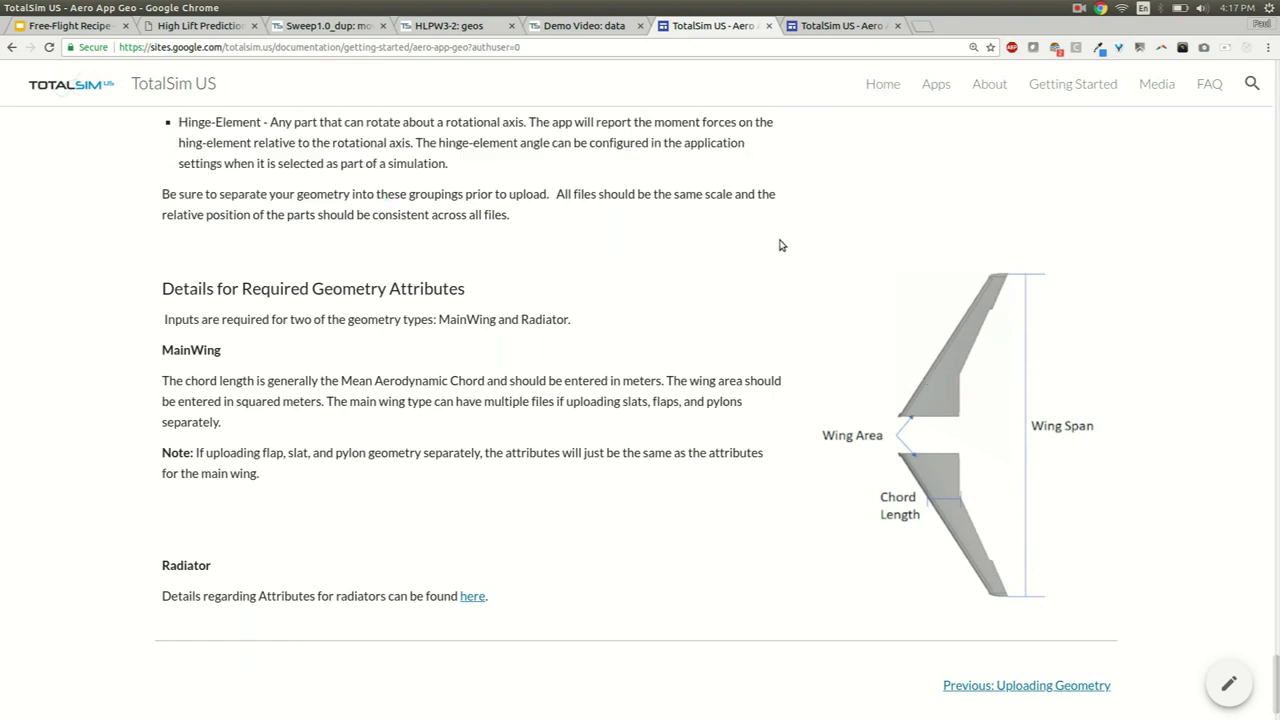
Read through the Aero App Run Setup docs, highlighting the Airfoil and Free Flight run input steps
{"action": "left_click", "coordinate": [848, 28]}
{"action": "scroll", "coordinate": [459, 249], "scroll_direction": "down", "scroll_amount": 2}
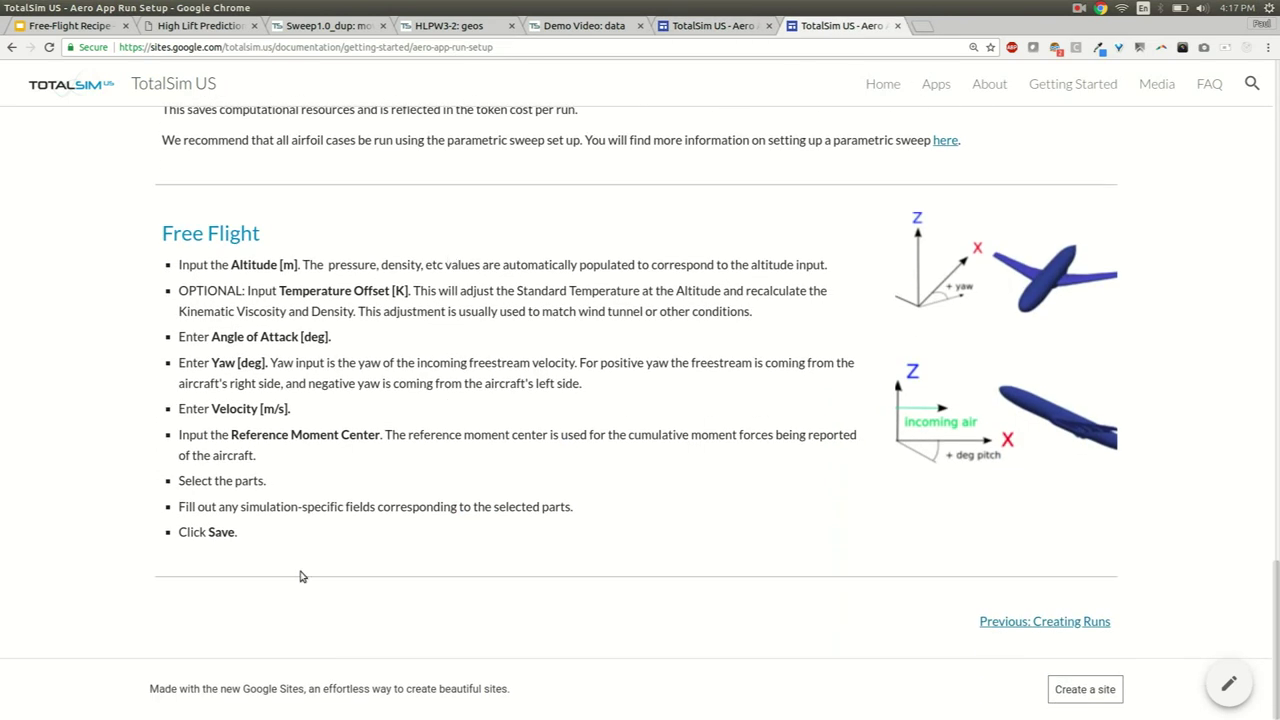
{"action": "left_click_drag", "start_coordinate": [300, 580], "coordinate": [186, 278]}
{"action": "left_click", "coordinate": [161, 239]}
{"action": "scroll", "coordinate": [165, 239], "scroll_direction": "up", "scroll_amount": 5}
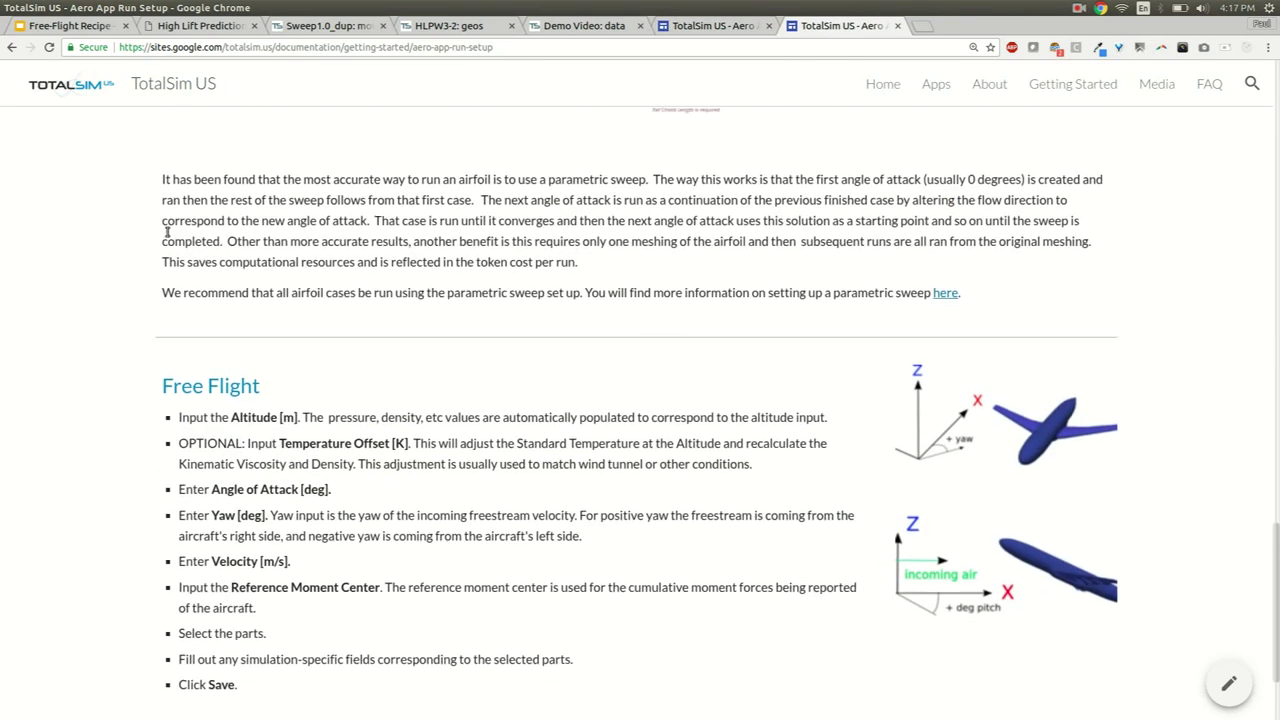
{"action": "scroll", "coordinate": [180, 239], "scroll_direction": "up", "scroll_amount": 2}
{"action": "scroll", "coordinate": [180, 240], "scroll_direction": "down", "scroll_amount": 6}
{"action": "left_click_drag", "start_coordinate": [142, 298], "coordinate": [328, 471]}
{"action": "left_click", "coordinate": [334, 420]}
{"action": "scroll", "coordinate": [349, 408], "scroll_direction": "down", "scroll_amount": 1}
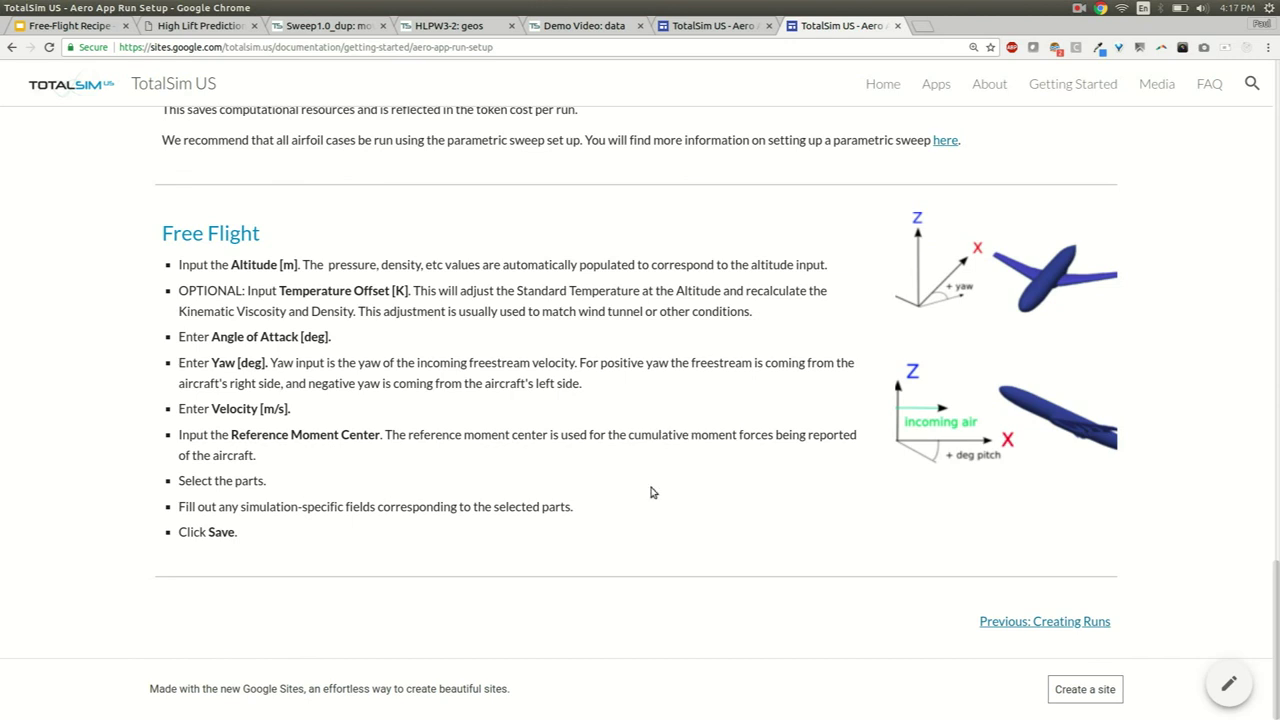
{"action": "scroll", "coordinate": [588, 280], "scroll_direction": "up", "scroll_amount": 1}
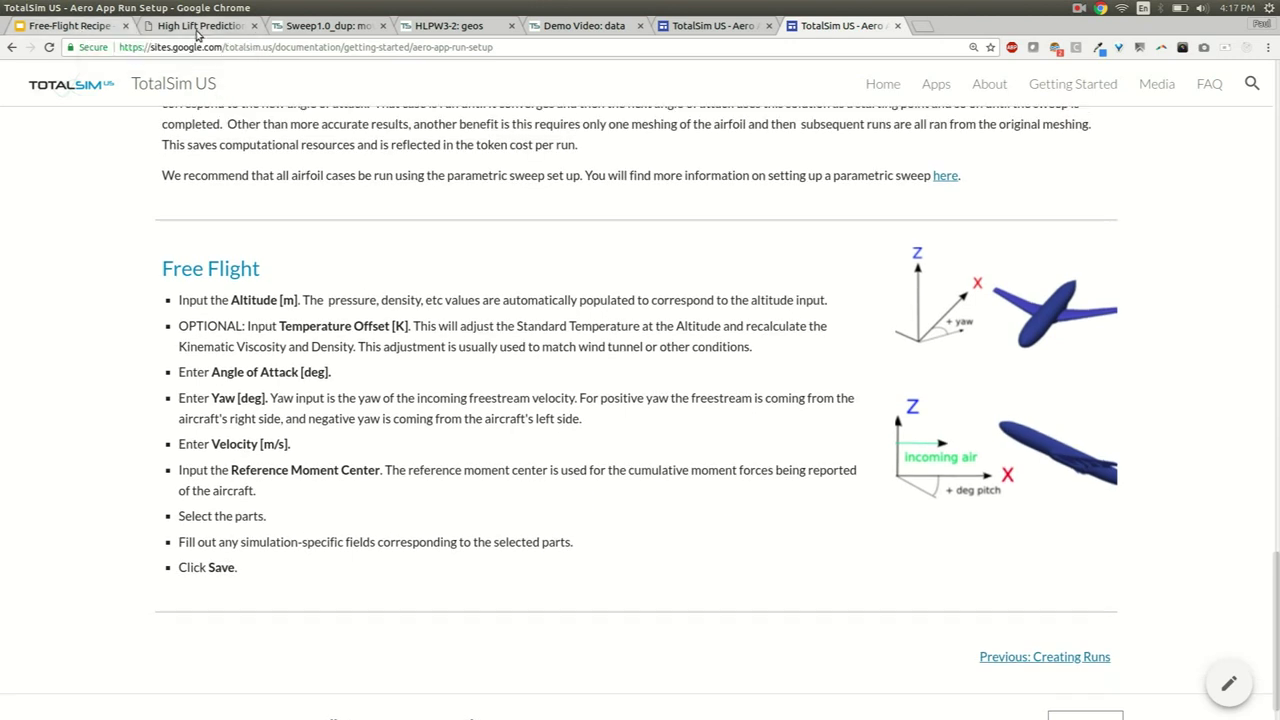
Go via the High Lift Prediction page back to the Important Tips slide and highlight the main-wing requirement sentence
{"action": "left_click", "coordinate": [172, 28]}
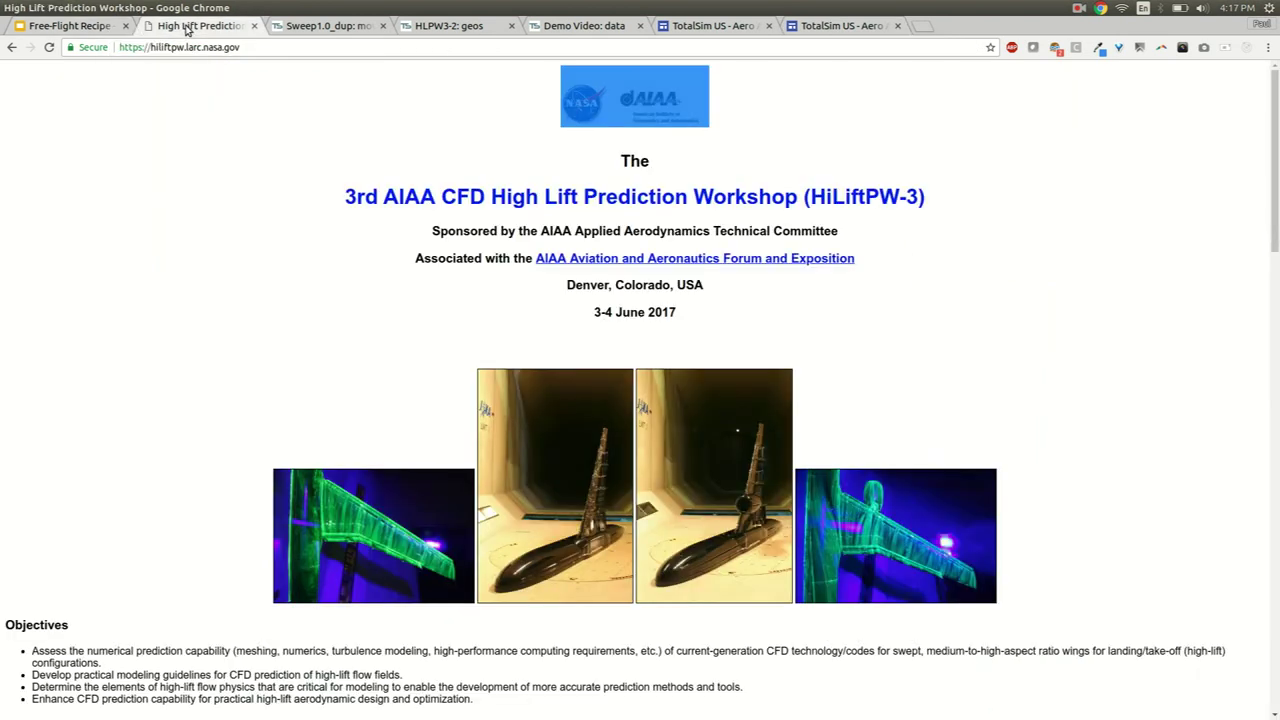
{"action": "left_click", "coordinate": [88, 25]}
{"action": "left_click", "coordinate": [492, 302]}
{"action": "left_click", "coordinate": [419, 313], "text": "shift"}
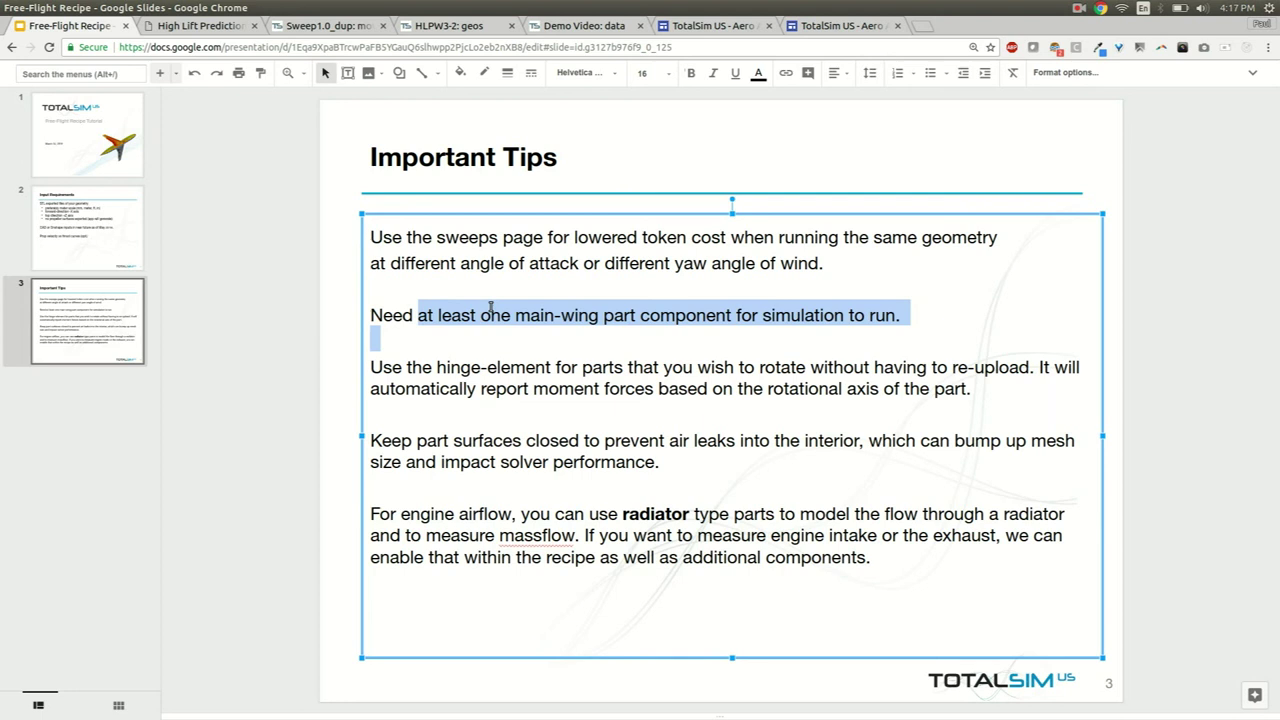
{"action": "left_click", "coordinate": [590, 305], "text": "shift"}
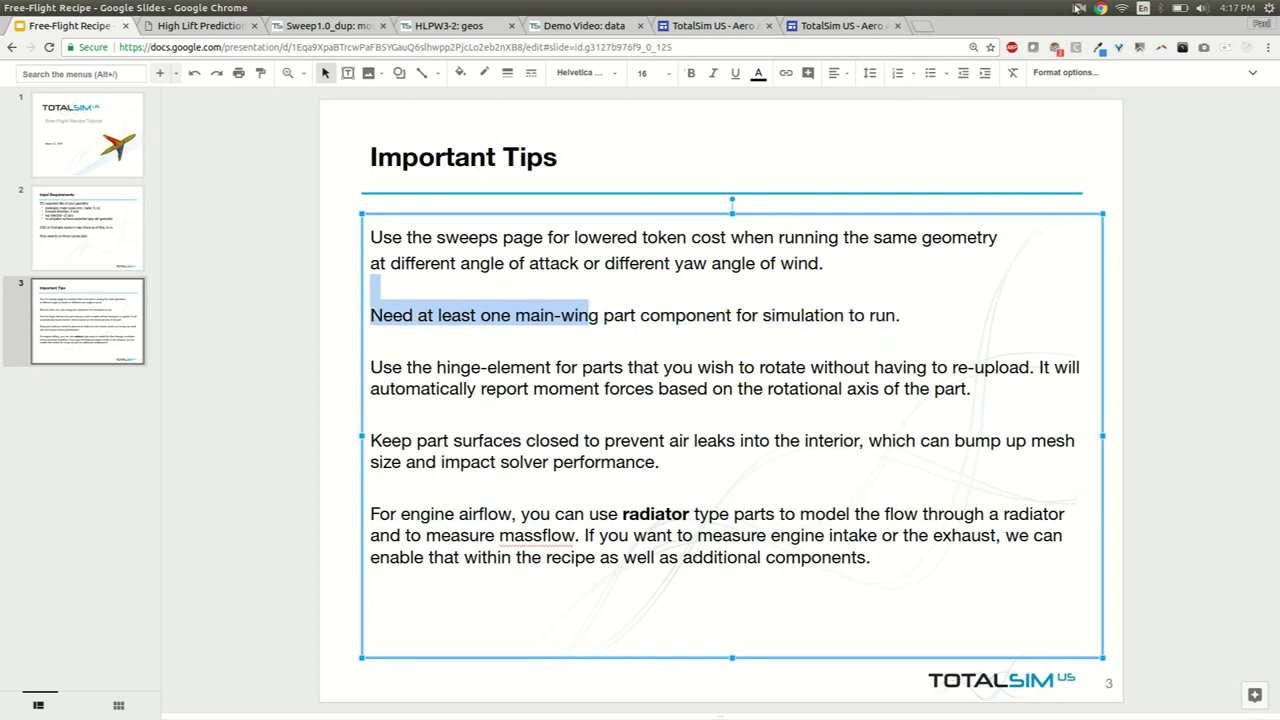